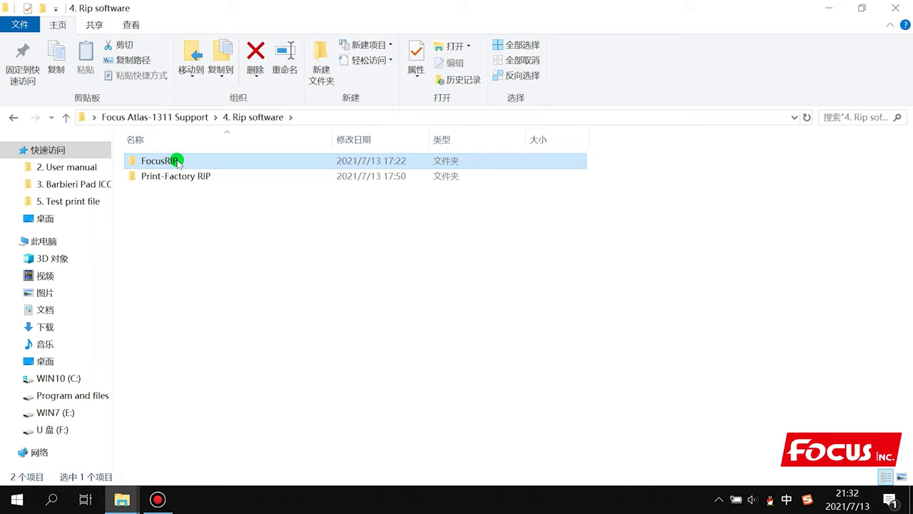
Step: Open the FocusRIP folder inside the 4. Rip software folder
left_click(209, 226)
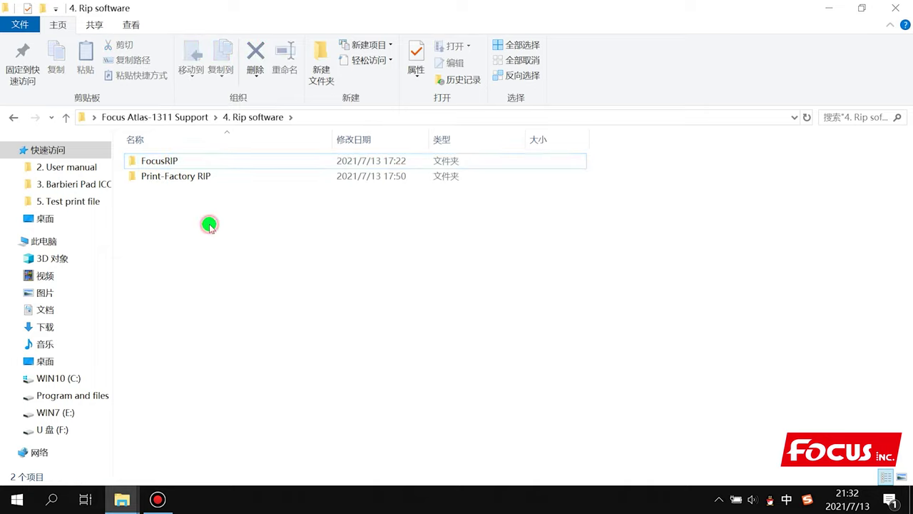
left_click(182, 179)
left_click(182, 162)
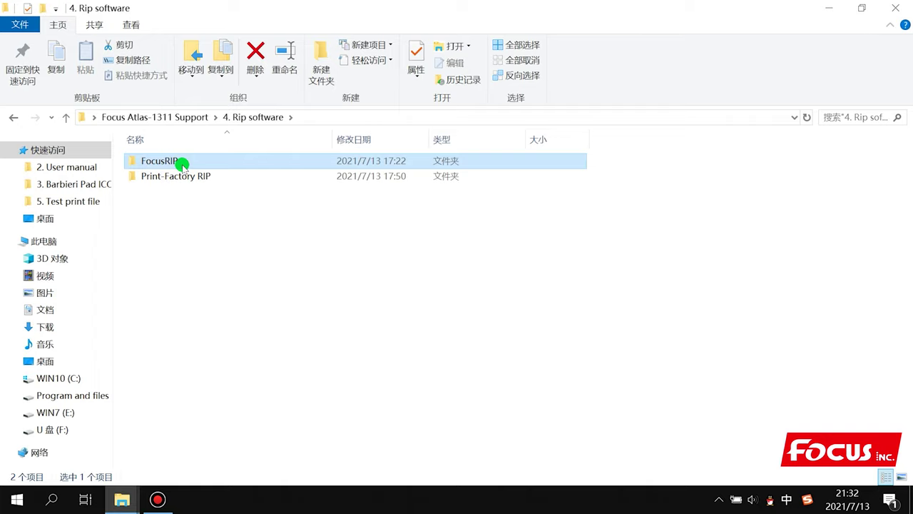
left_click(179, 220)
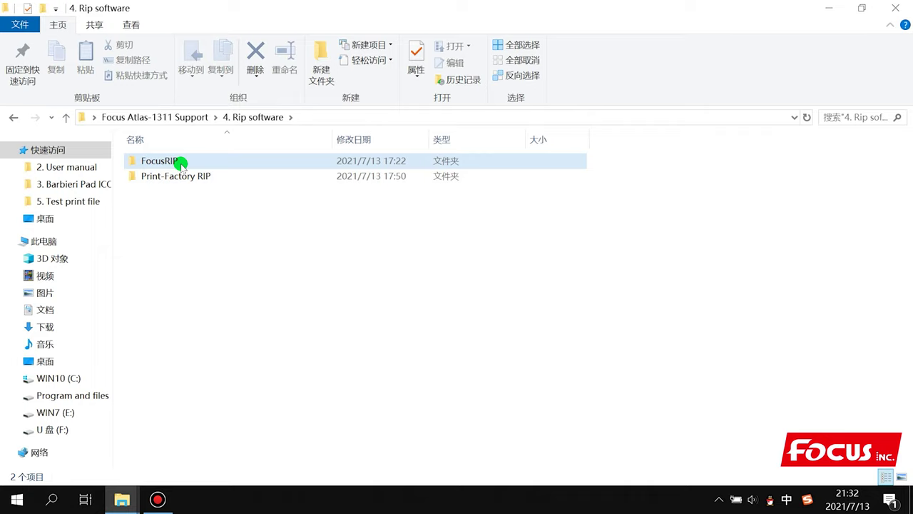
double_click(180, 164)
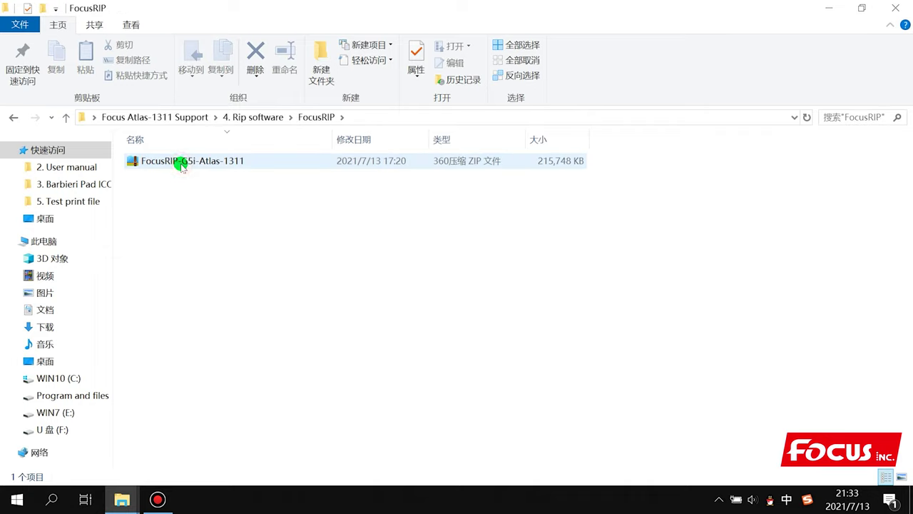
Step: Extract the FocusRIP-G5i-Atlas-1311 ZIP archive into a folder of the same name and close the extra windows
left_click(190, 163)
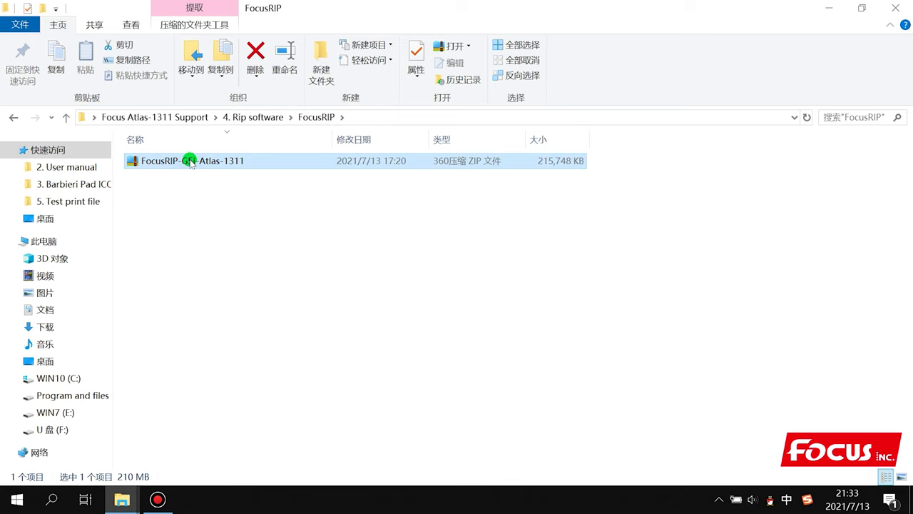
left_click(218, 197)
left_click(214, 164)
double_click(221, 164)
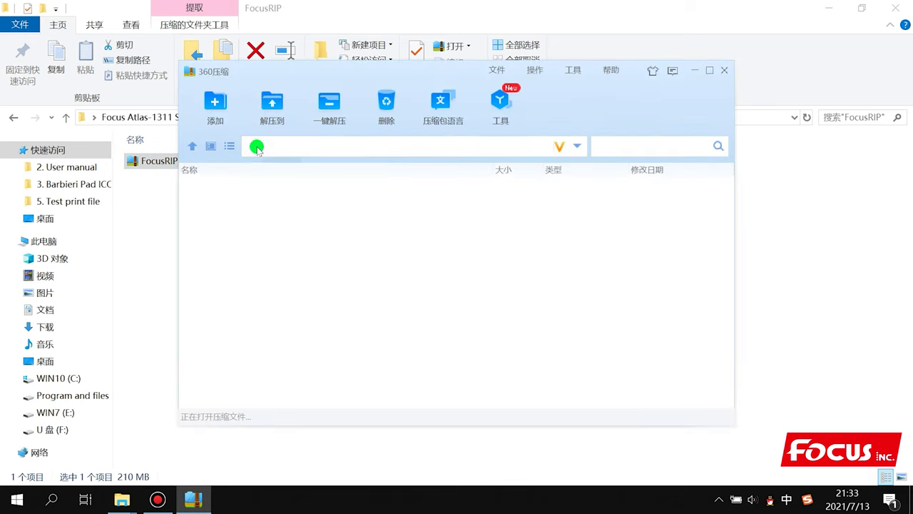
left_click(270, 109)
left_click(547, 240)
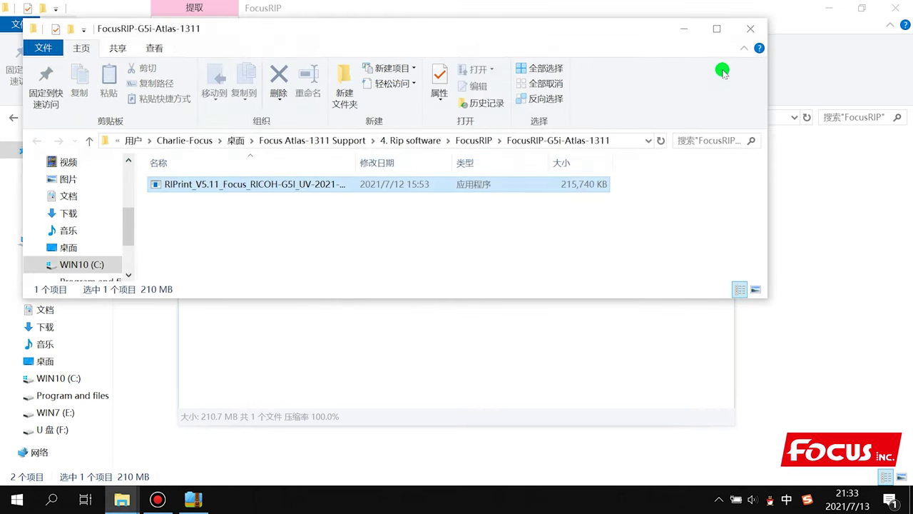
left_click(750, 29)
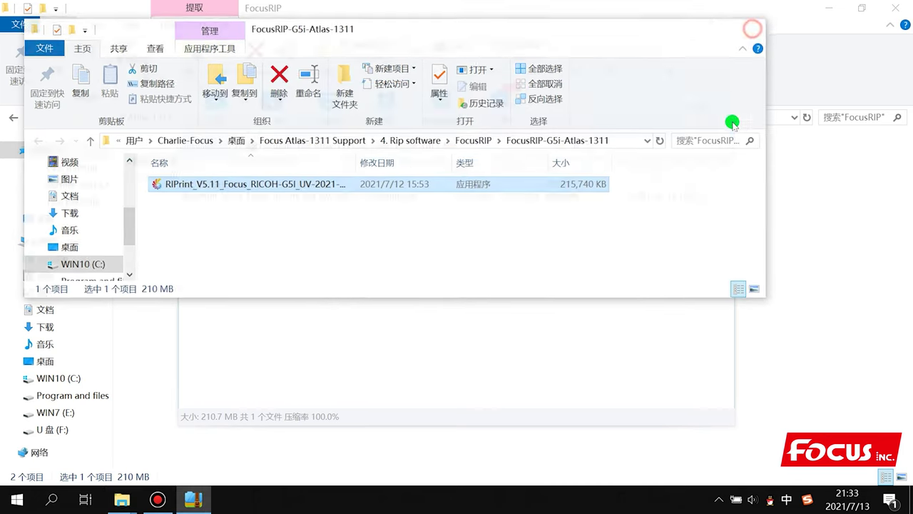
left_click(721, 66)
left_click(383, 320)
Step: Run the RIPrint_V5.11_Focus_RICOH-G5I_UV-2021-7-12_setup program from the extracted FocusRIP-G5i-Atlas-1311 folder
left_click(241, 177)
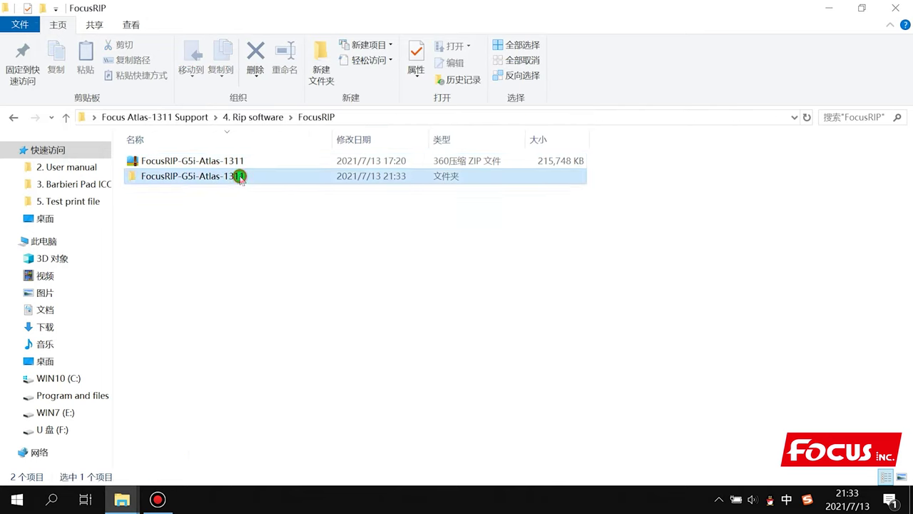
double_click(240, 177)
left_click(224, 159)
left_click(281, 162)
double_click(282, 162)
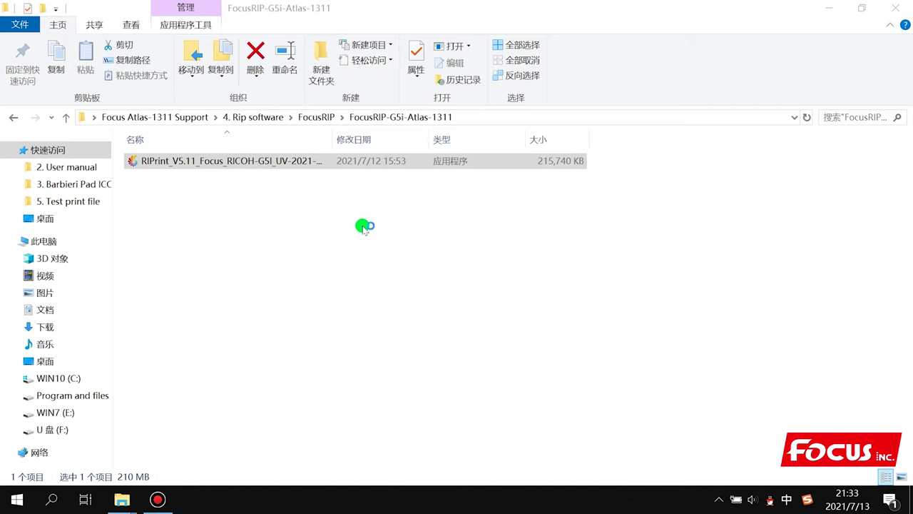
double_click(332, 138)
left_click(194, 499)
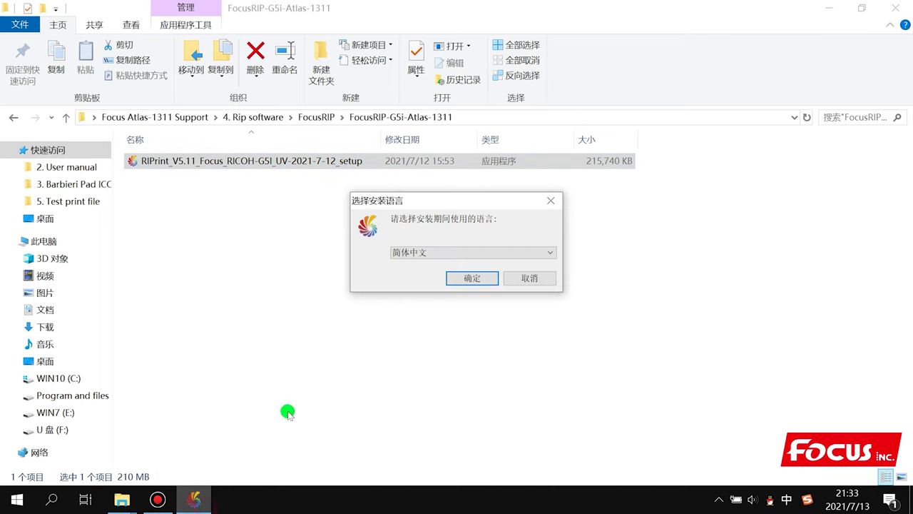
Step: Choose English as the setup language and go through the wizard's opening pages up to the destination location
left_click(413, 254)
left_click(416, 263)
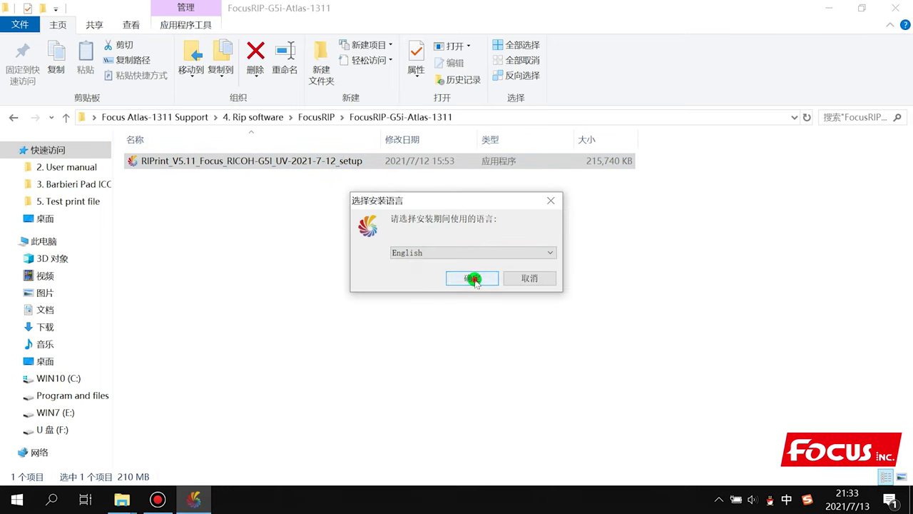
left_click(477, 278)
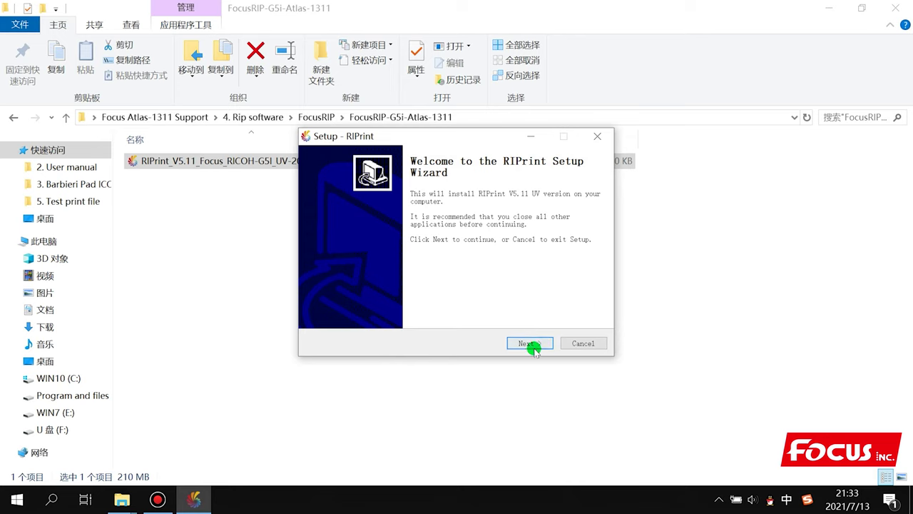
left_click(528, 342)
left_click(347, 307)
left_click(527, 343)
left_click(526, 343)
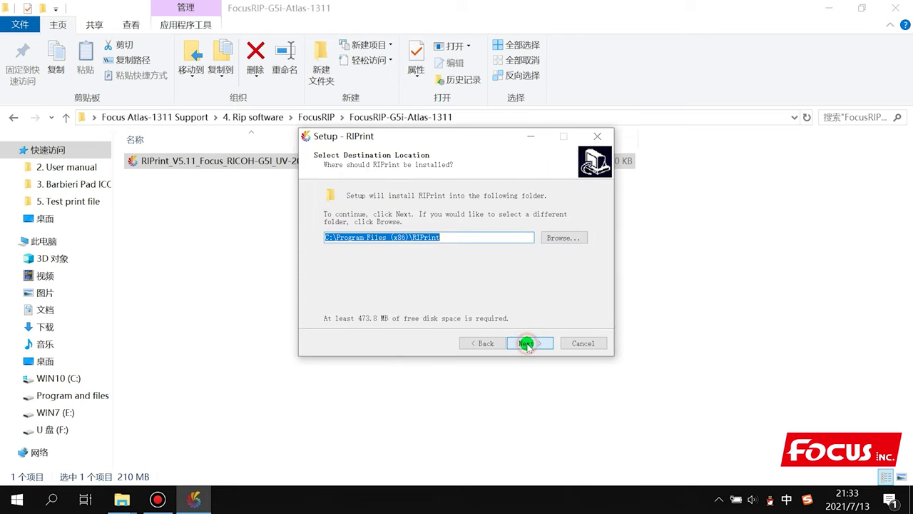
Step: Keep C:\Program Files (x86)\RIPrint as the installation folder and confirm installing into it
left_click(562, 238)
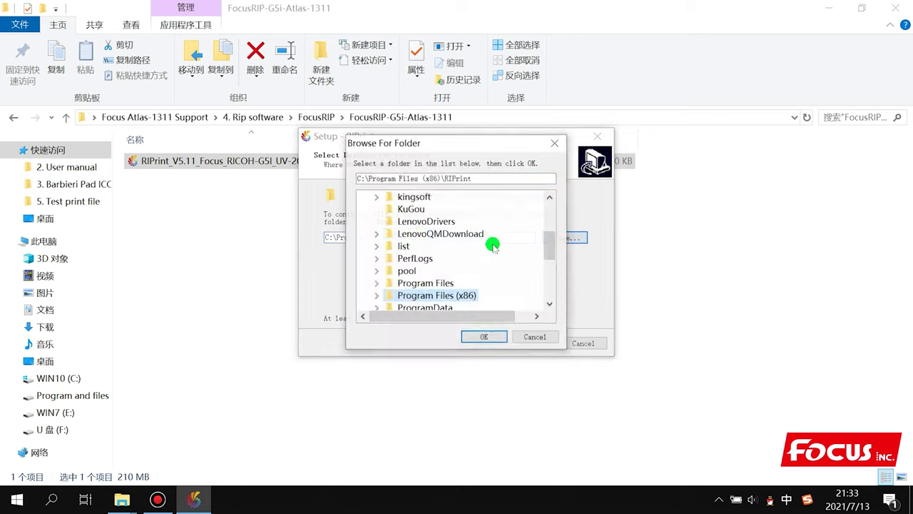
left_click(477, 338)
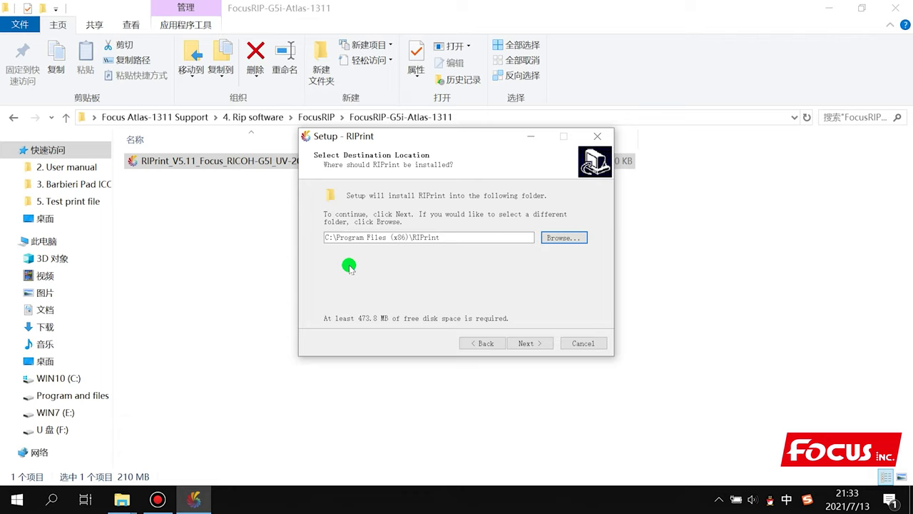
left_click(529, 343)
left_click(511, 314)
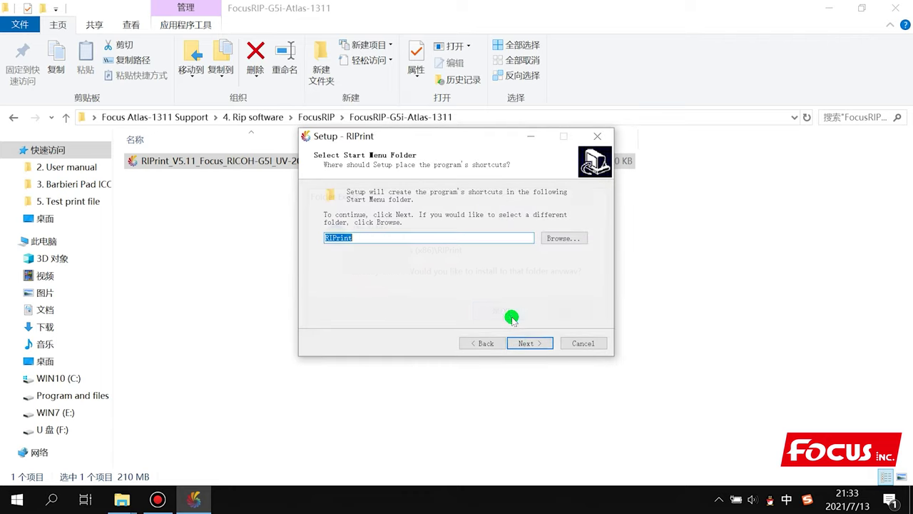
Step: Keep RIPrint as the Start Menu folder, accept the remaining setup options and start the installation
left_click(530, 343)
left_click(529, 342)
left_click(529, 341)
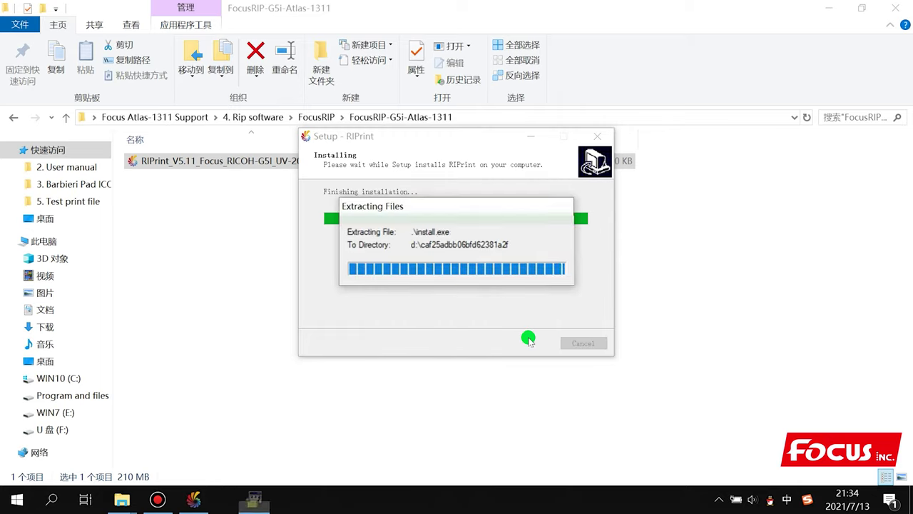
Step: Repair the Microsoft Visual C++ 2008 Redistributable and close its setup
left_click(321, 211)
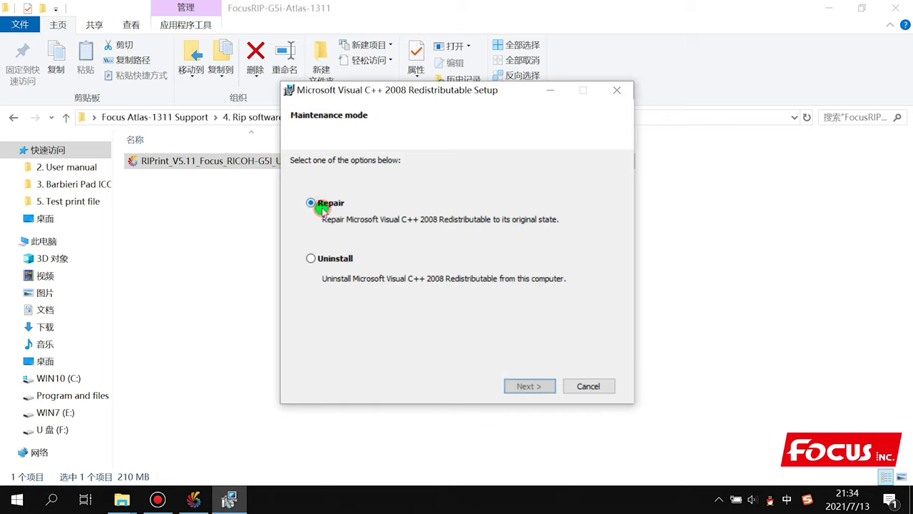
left_click(548, 382)
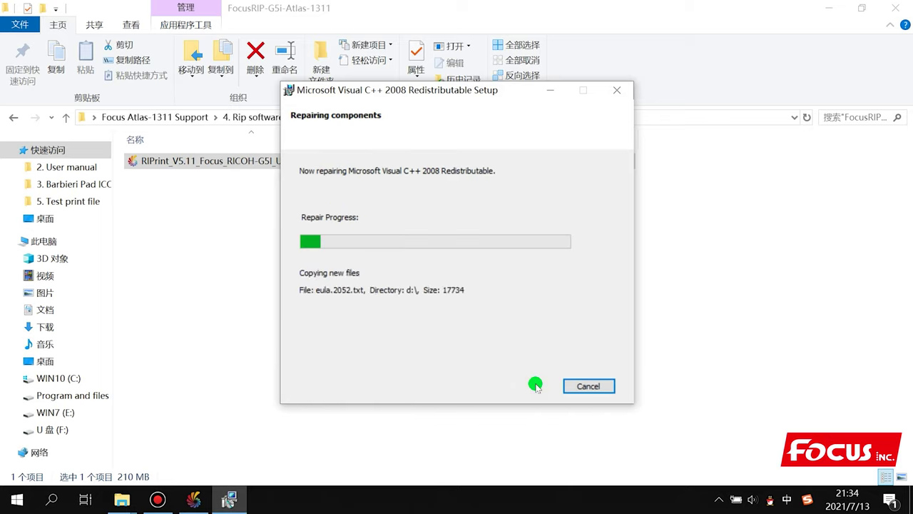
left_click(587, 386)
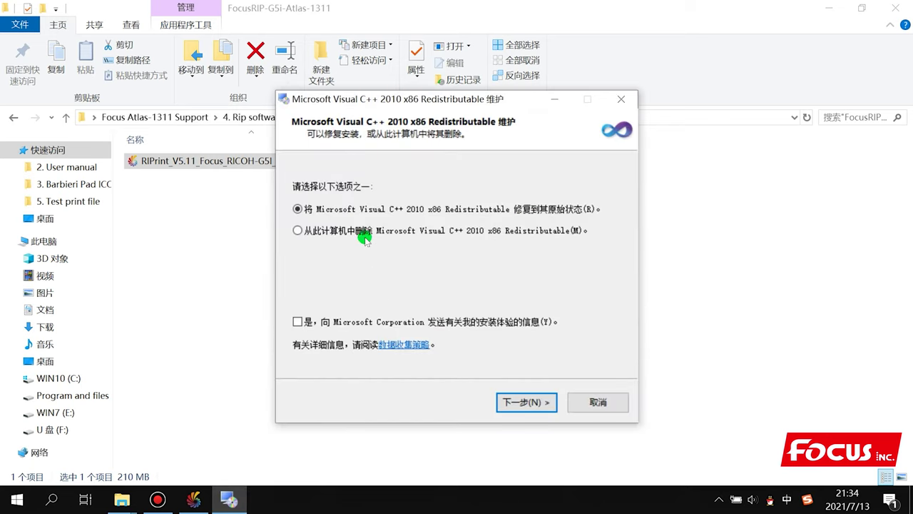
Step: Repair the Microsoft Visual C++ 2010 x86 Redistributable and finish the RIPrint setup
left_click(527, 402)
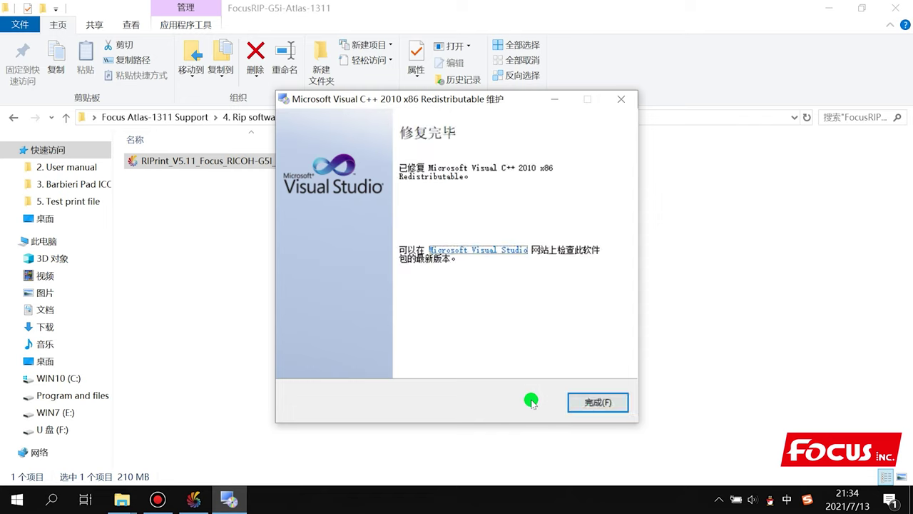
left_click(595, 404)
left_click(530, 344)
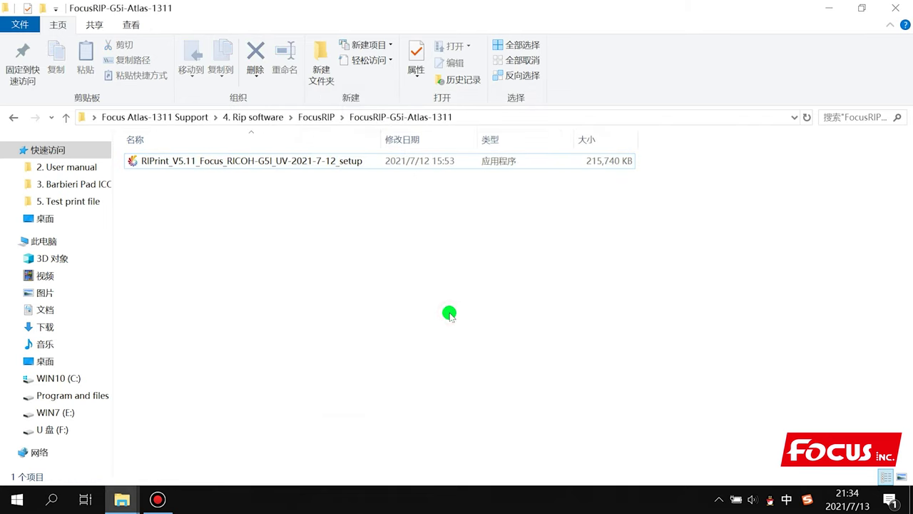
Step: Minimize the folder window, move the RIPrint.exe shortcut to an open area of the desktop and launch RIPrint
left_click(835, 10)
left_click_drag(239, 194, 452, 240)
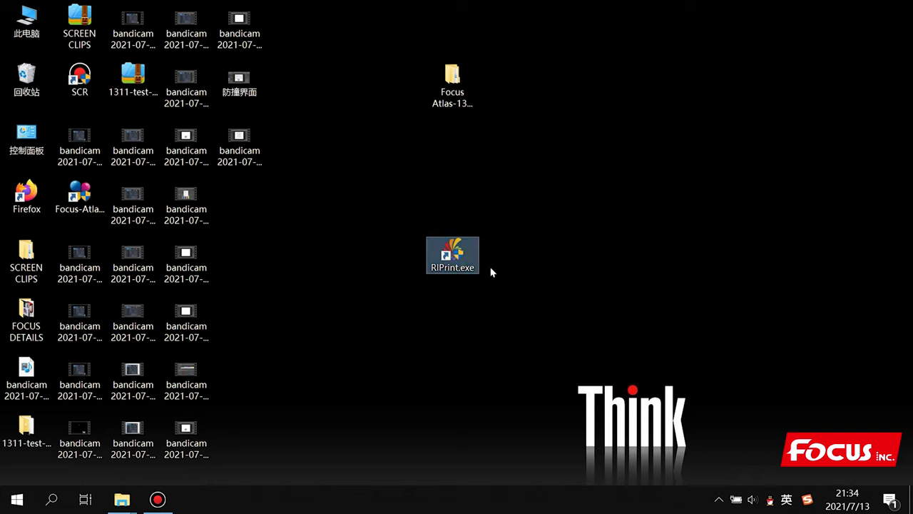
left_click(441, 314)
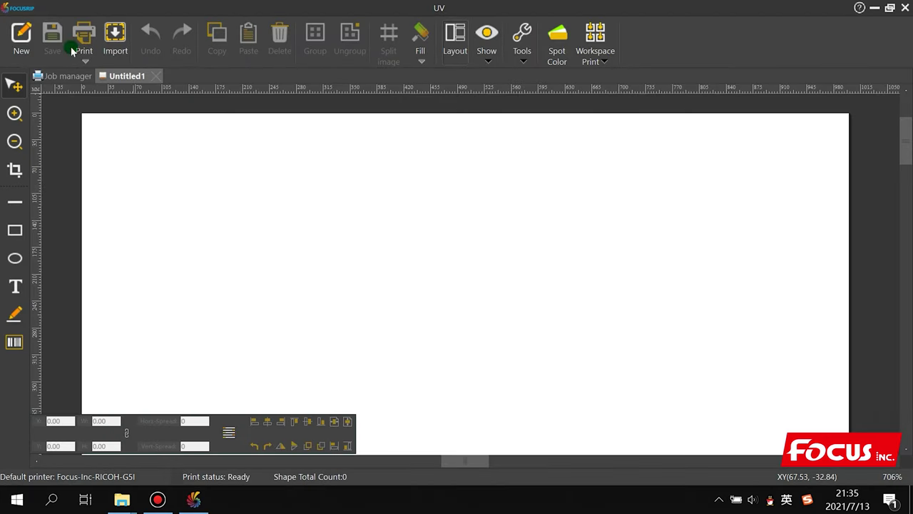
Step: Open the printer settings, select RICOH-G5I under Focus-Inc as the default printer and exit the settings
left_click(25, 9)
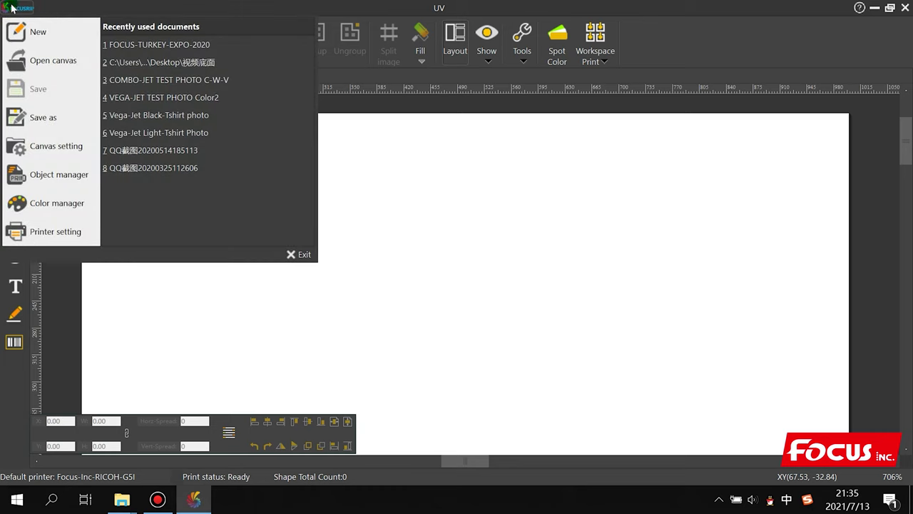
left_click(36, 230)
left_click(356, 188)
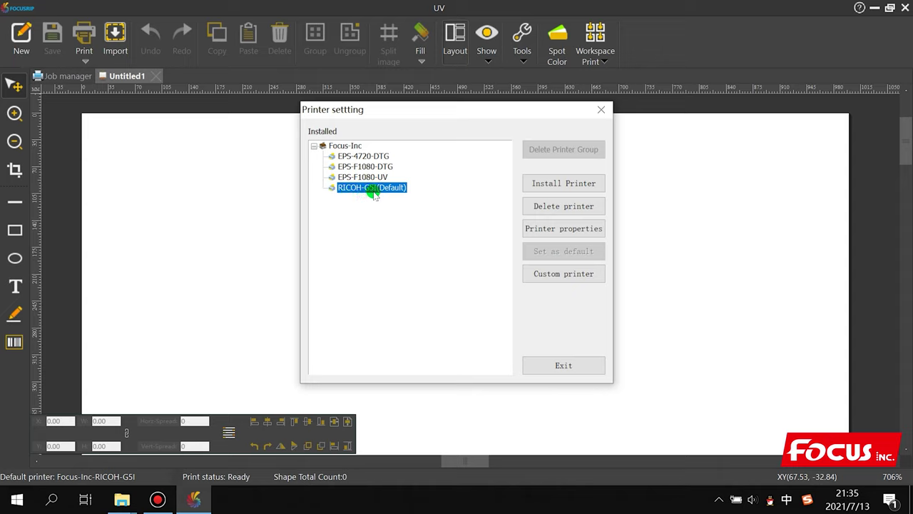
left_click(557, 253)
left_click(563, 365)
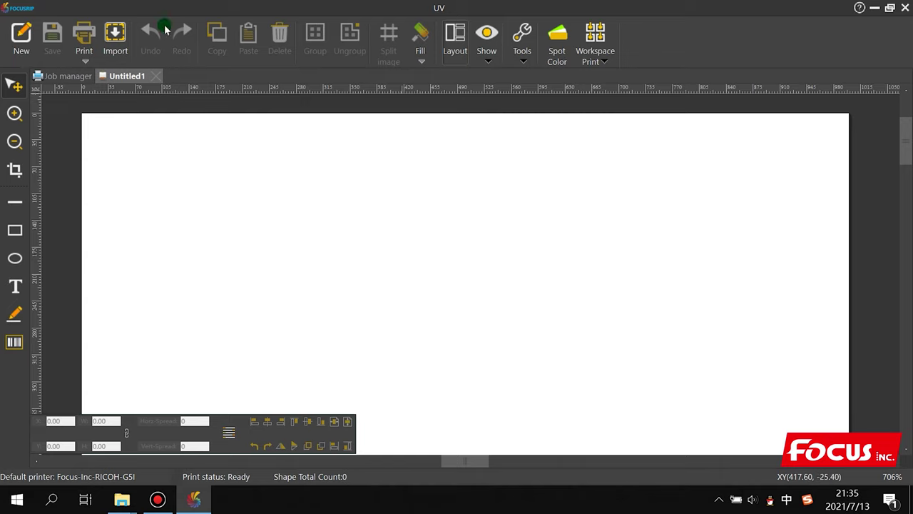
Step: Create a second blank canvas and close it again
left_click(20, 39)
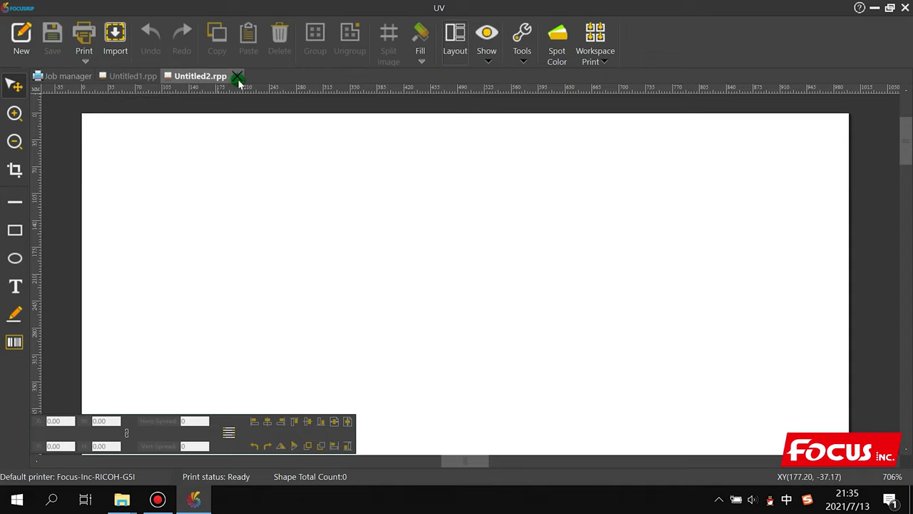
left_click(237, 76)
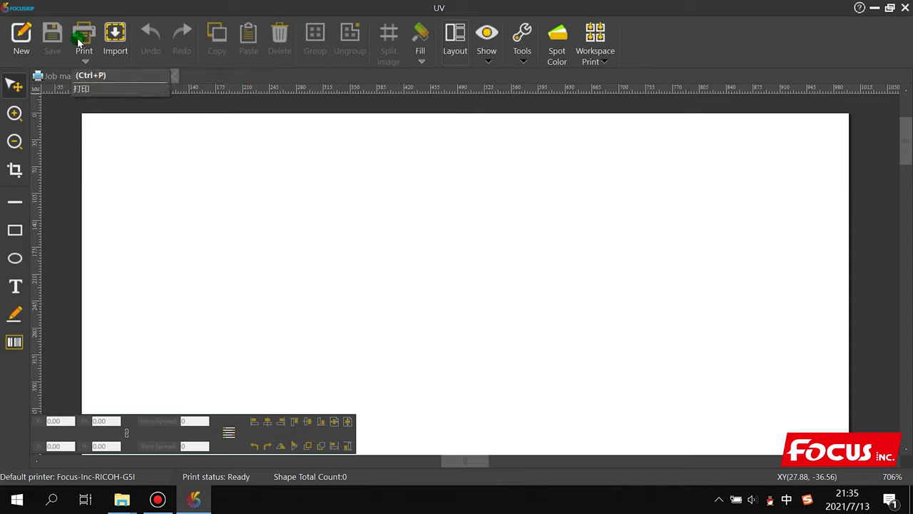
left_click(165, 149)
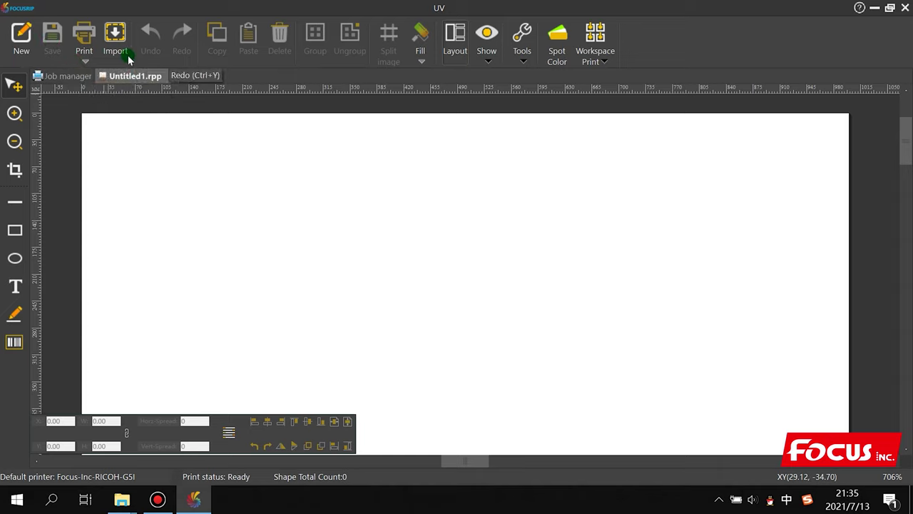
left_click(197, 172)
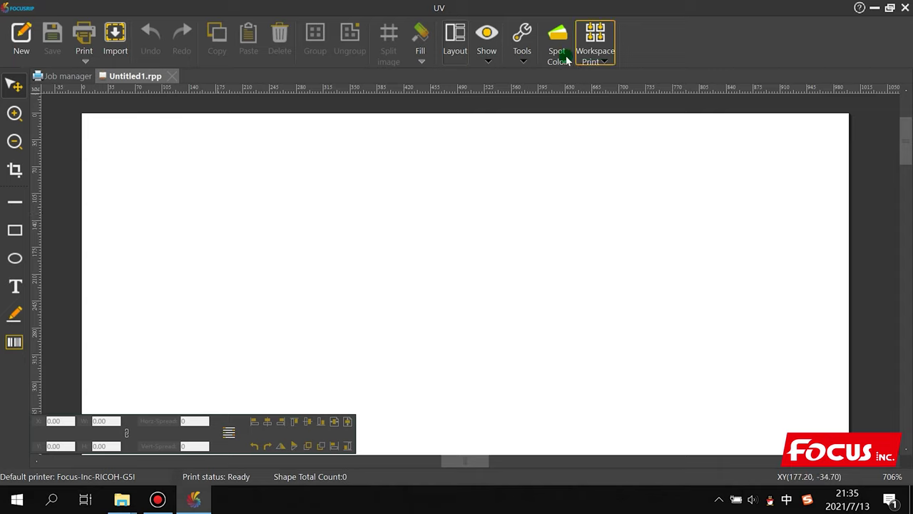
Step: Review the display options, including the ruler unit choices, and look over the available tools
left_click(487, 47)
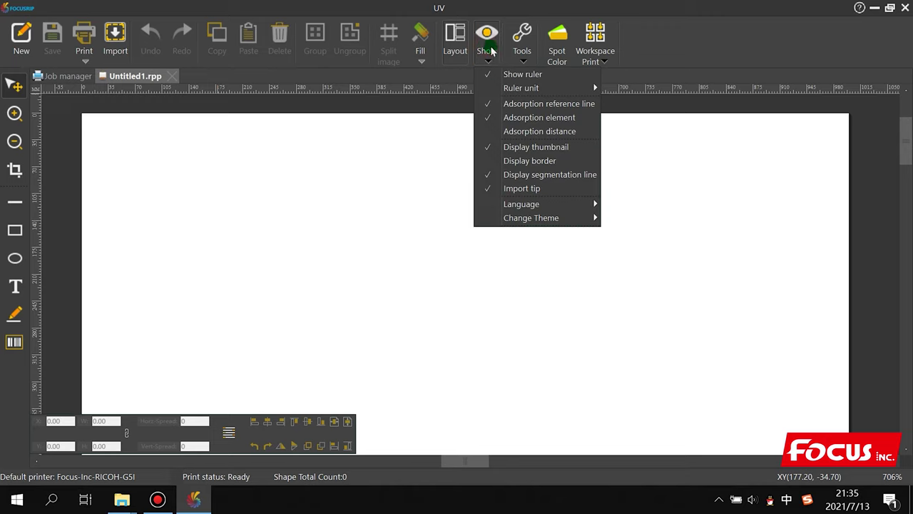
mouse_move(524, 206)
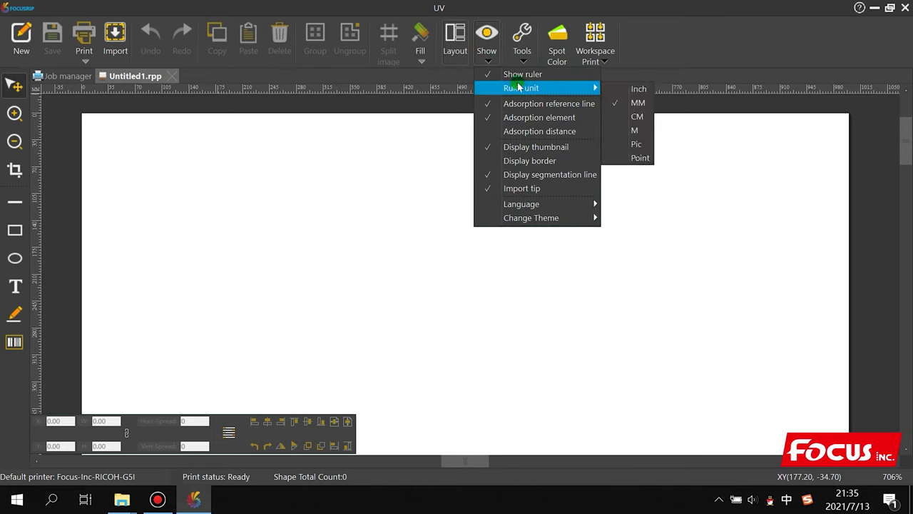
mouse_move(522, 88)
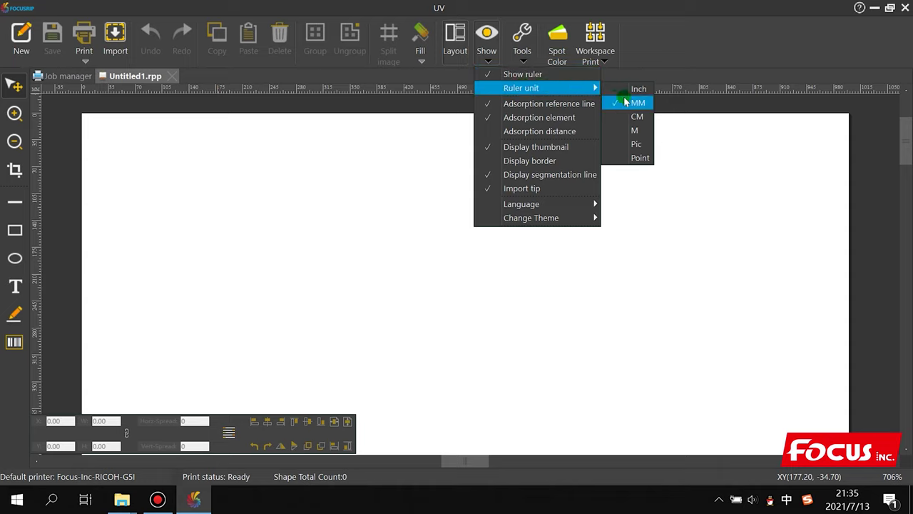
left_click(373, 214)
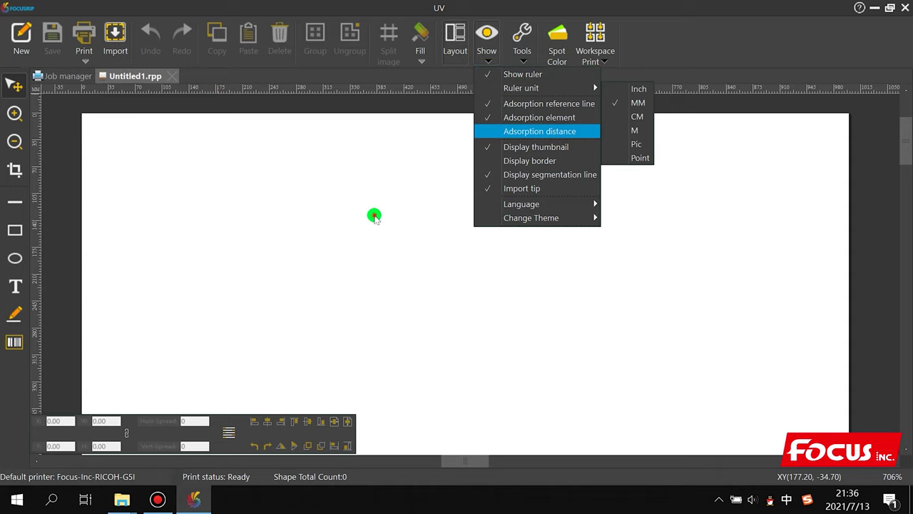
left_click(521, 63)
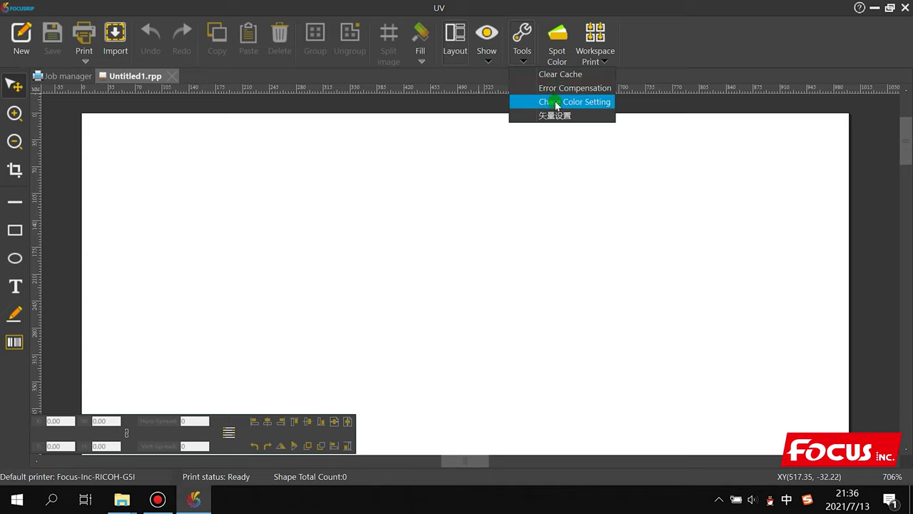
left_click(476, 196)
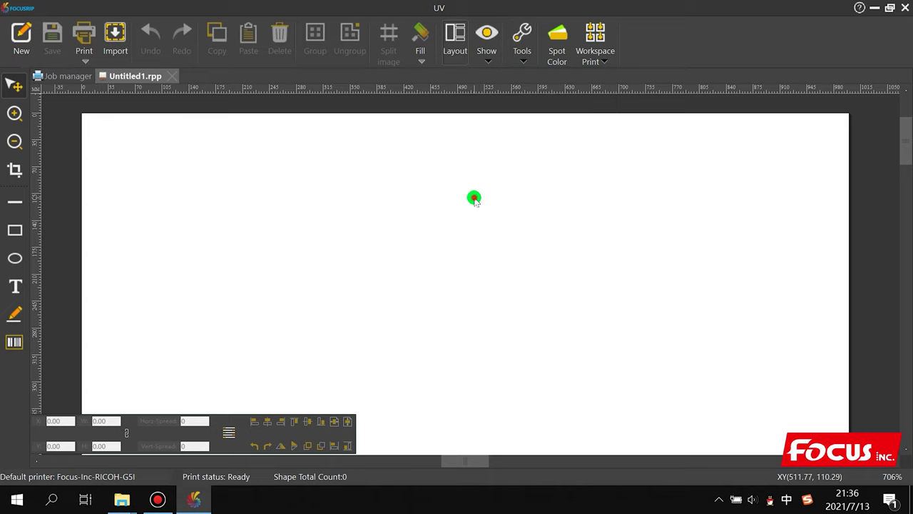
left_click(522, 39)
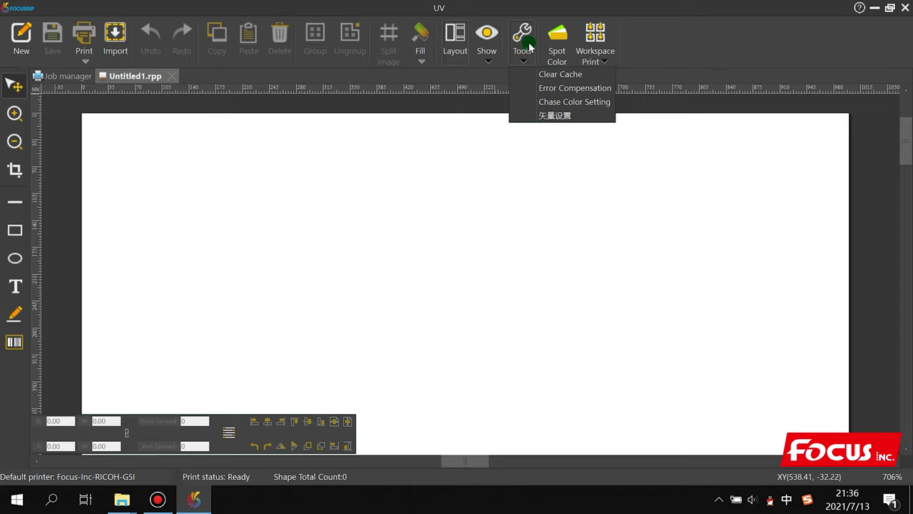
Step: Open the spot color settings and set the data source type of the first and second spot colors to Spot
left_click(557, 36)
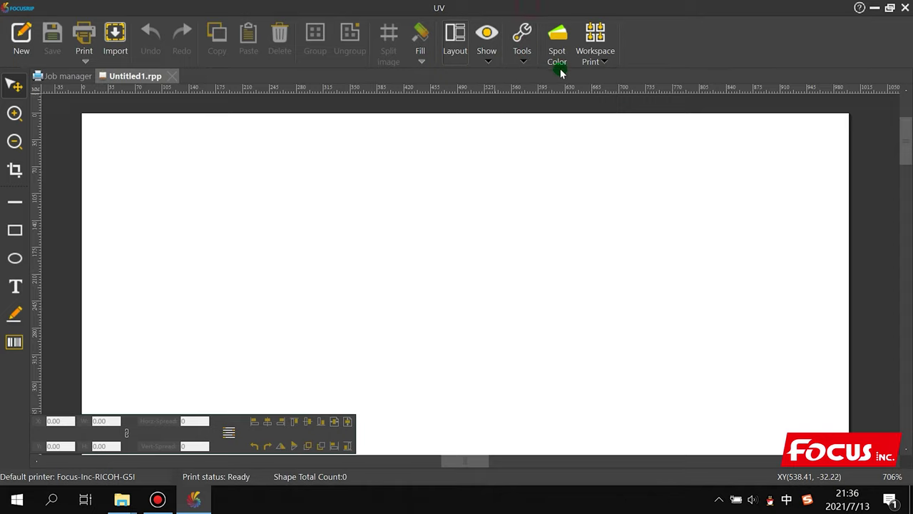
left_click(558, 50)
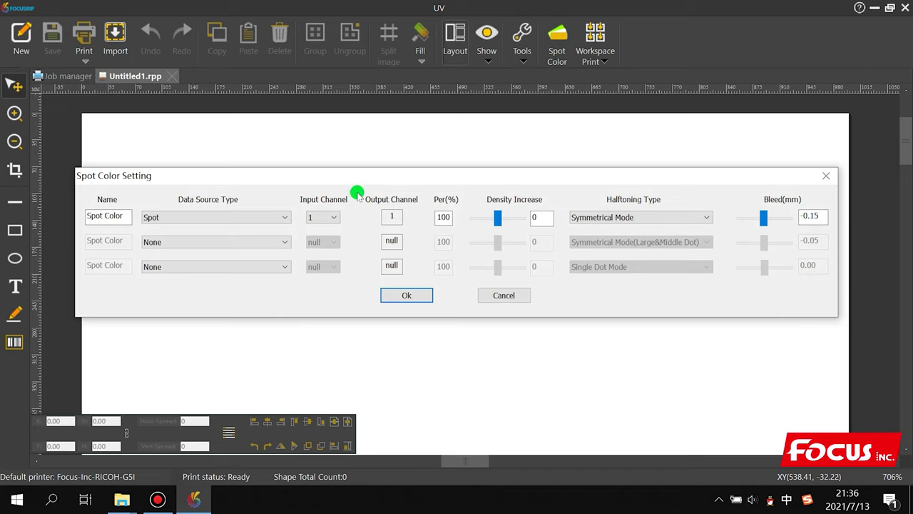
left_click(99, 230)
left_click(155, 217)
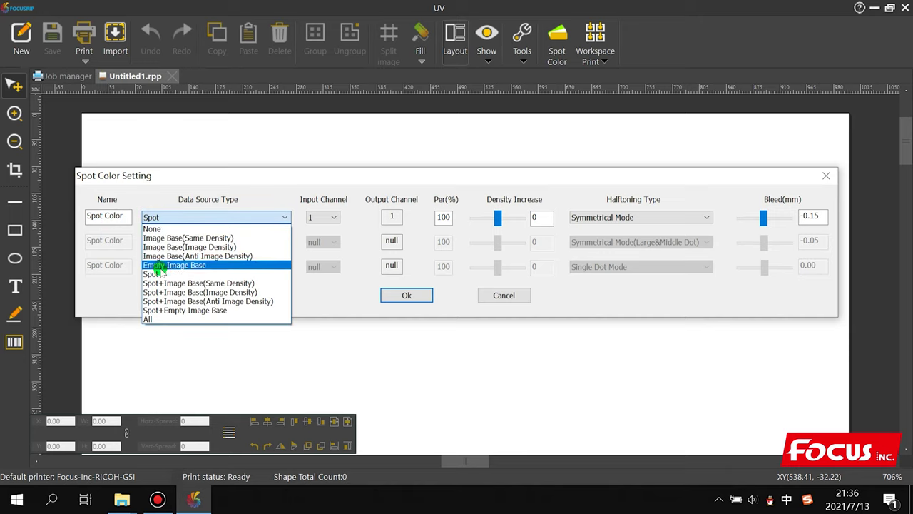
left_click(156, 272)
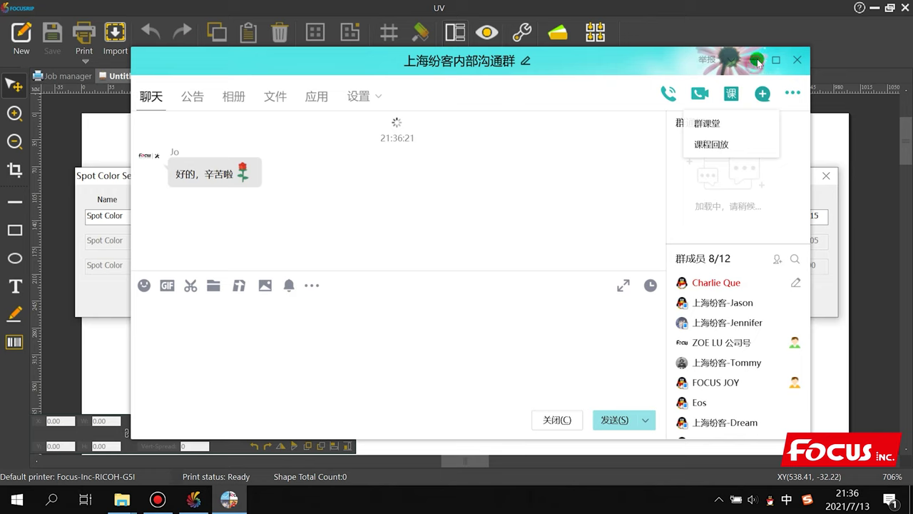
left_click(757, 61)
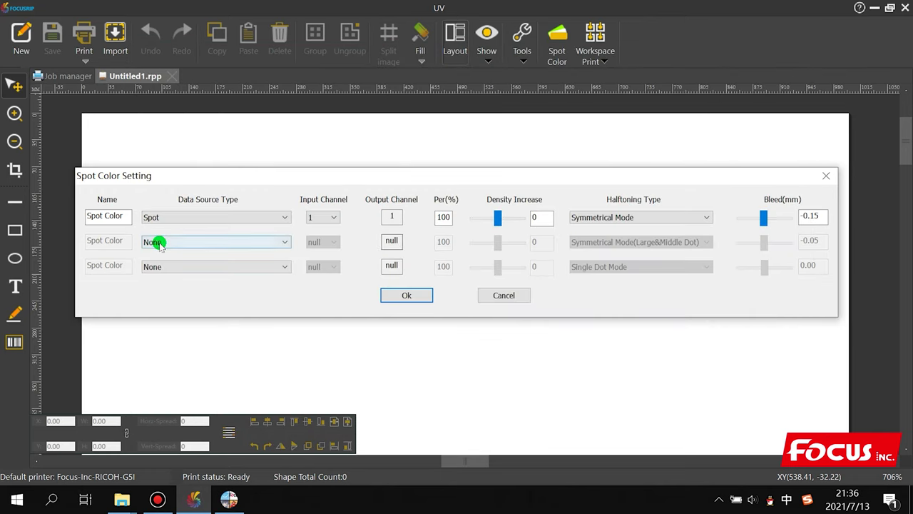
left_click(160, 243)
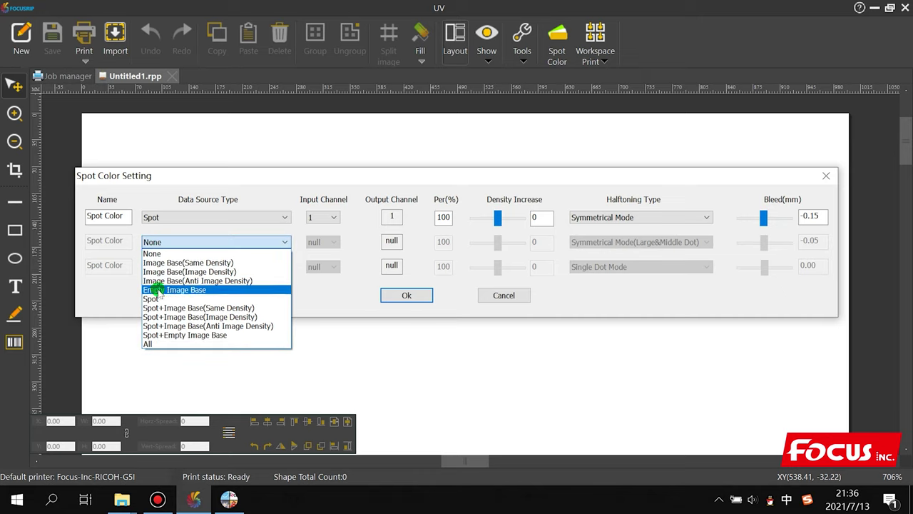
left_click(155, 299)
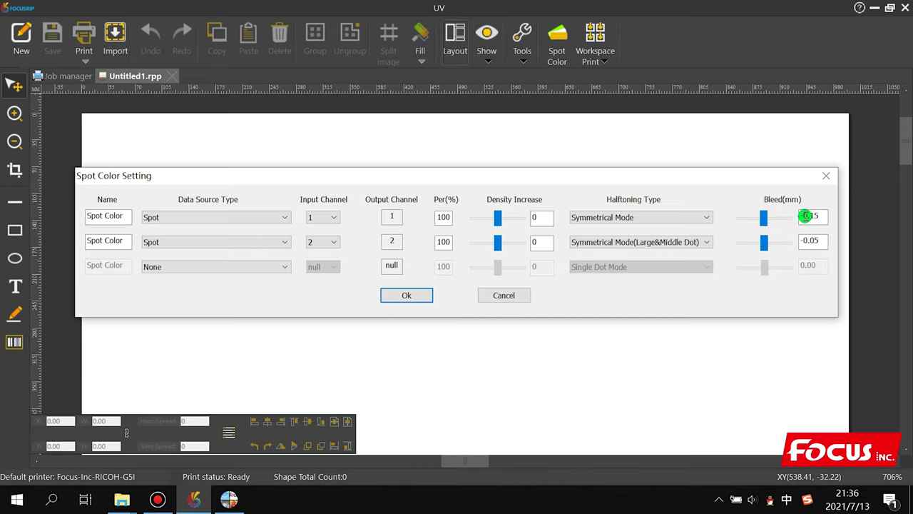
Step: Check the first spot color's bleed field and reselect Spot as the data source type of the first two spot colors
left_click_drag(804, 215, 799, 215)
left_click(815, 215)
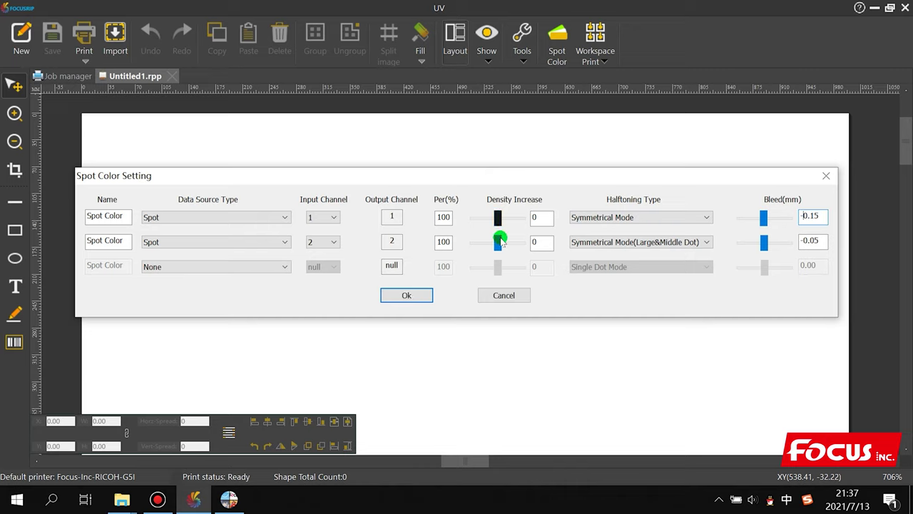
left_click(219, 214)
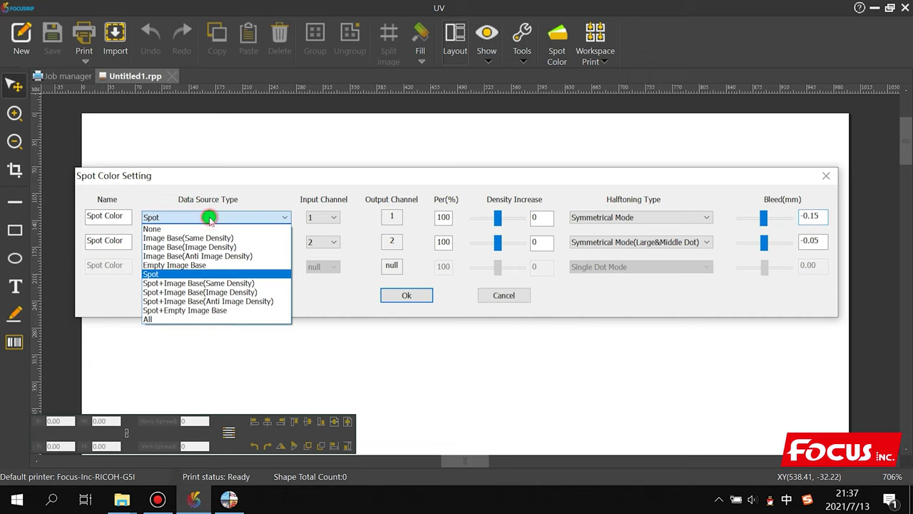
left_click(181, 275)
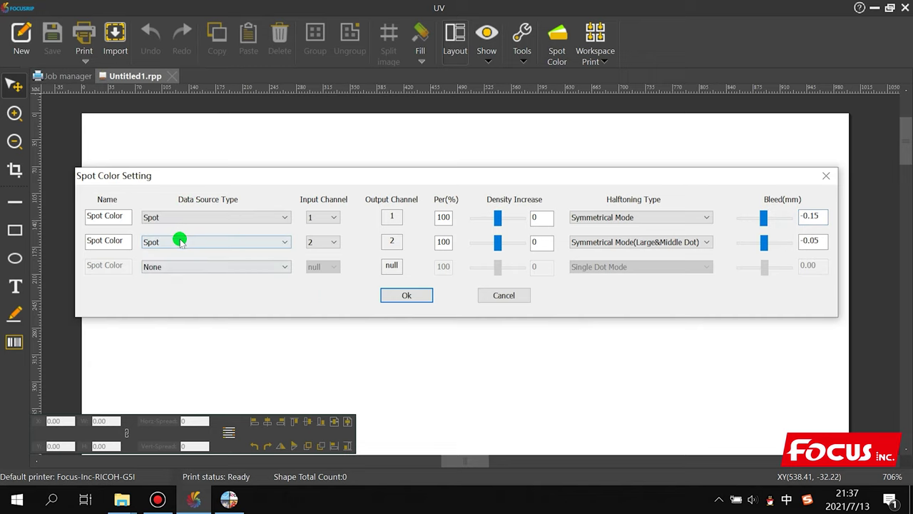
left_click(179, 241)
left_click(199, 298)
Step: Switch the first spot color's data source type to Image Base(Same Density) and back to Spot, and apply the spot color settings
left_click(186, 216)
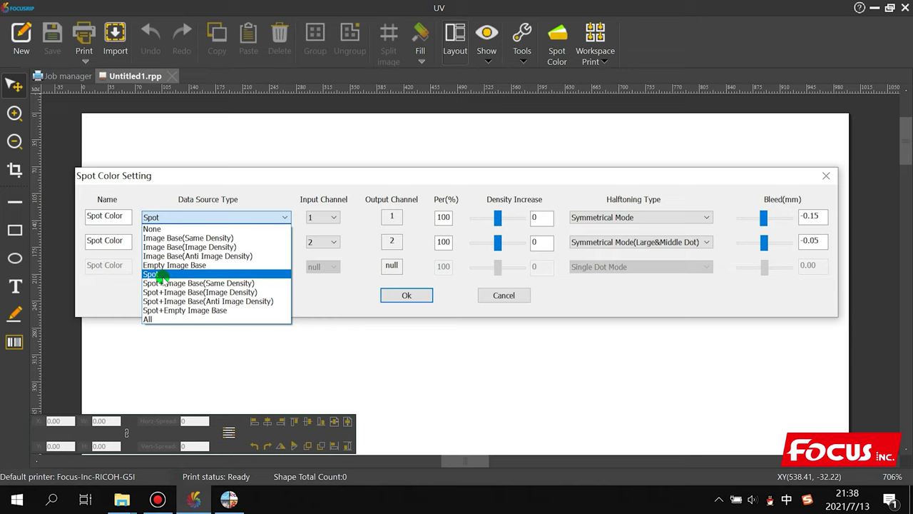
left_click(176, 237)
left_click(178, 212)
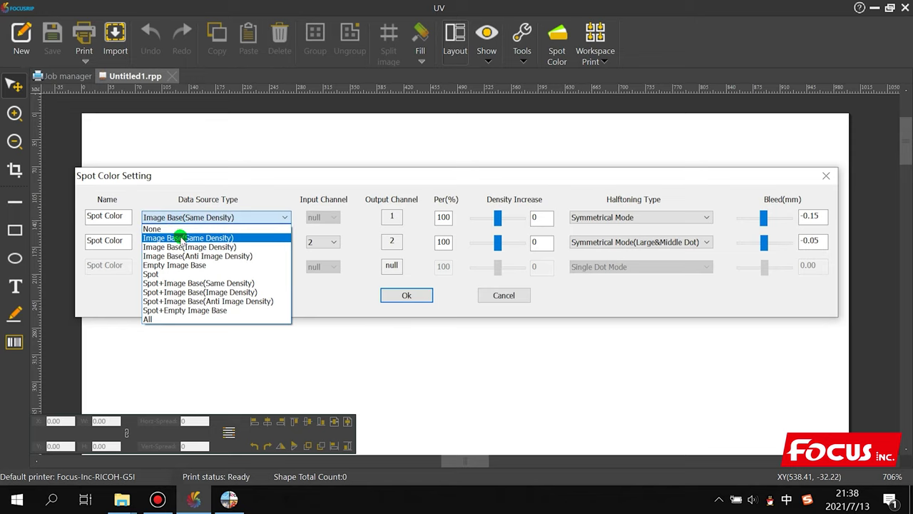
left_click(166, 273)
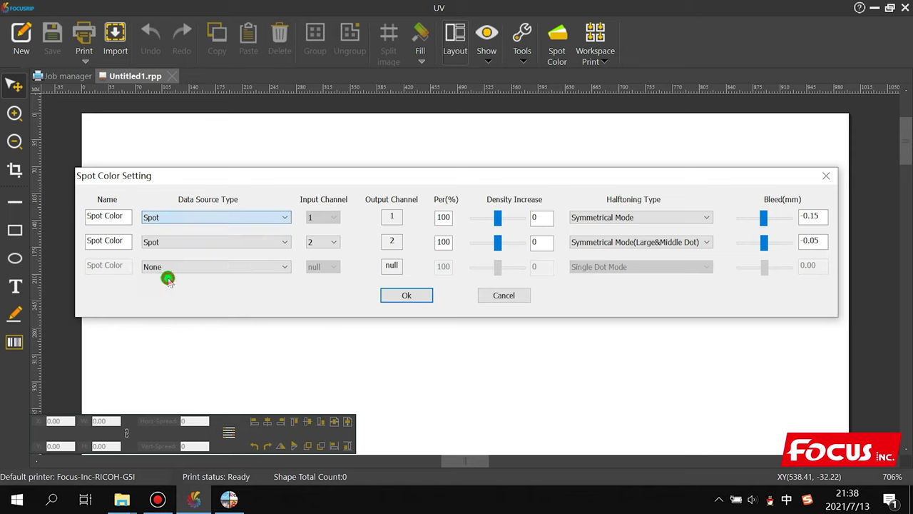
left_click(408, 295)
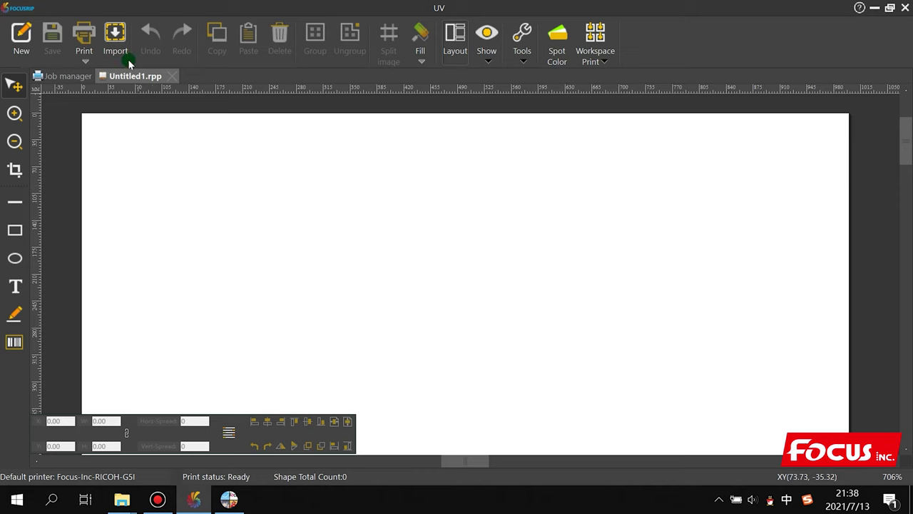
left_click(277, 261)
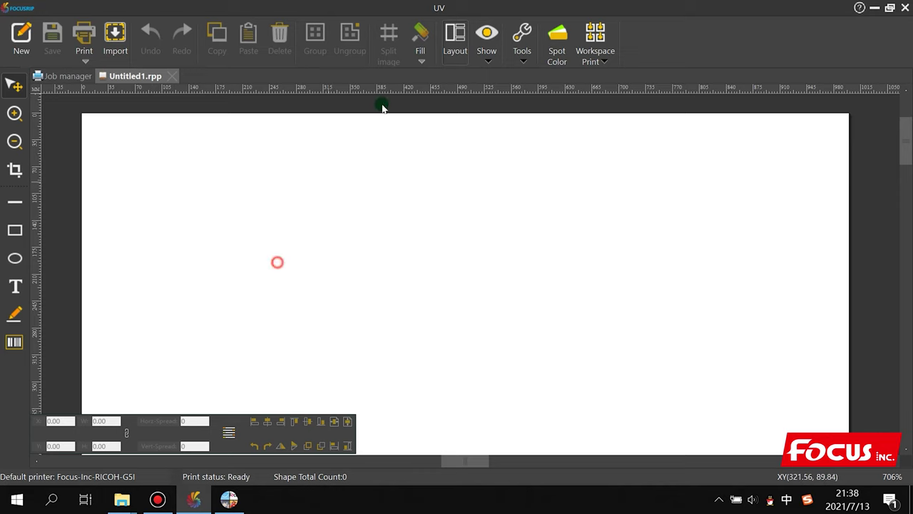
Step: Minimize the RIP software, launch Adobe Photoshop CC 2019 and quit the chat program running in the background
left_click(875, 8)
left_click(477, 260)
left_click(316, 276)
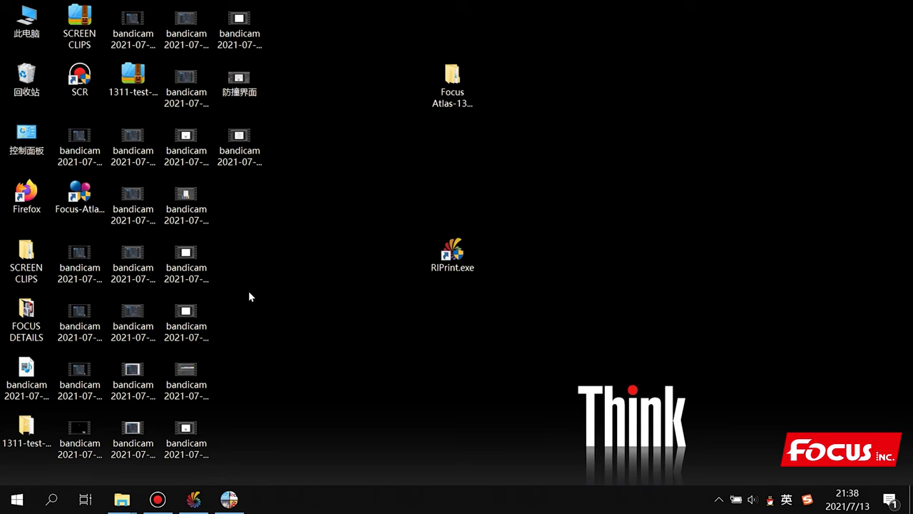
left_click(4, 508)
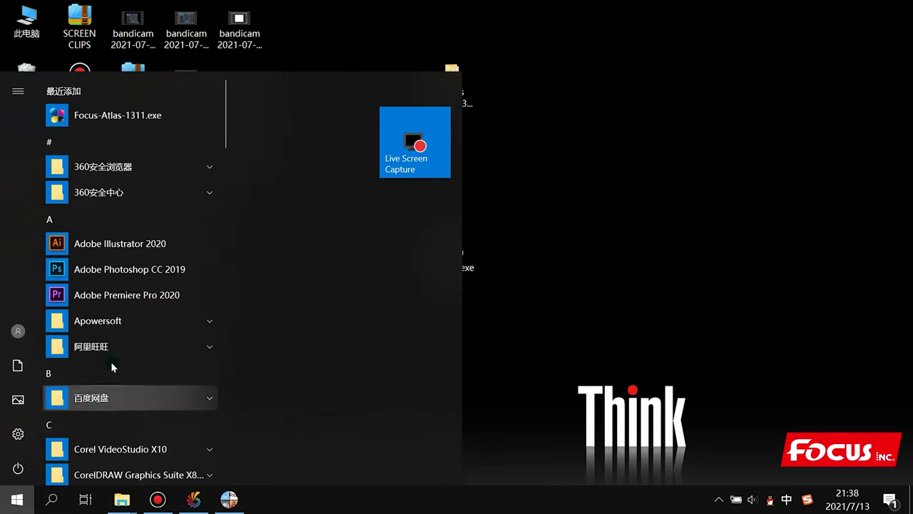
left_click(139, 271)
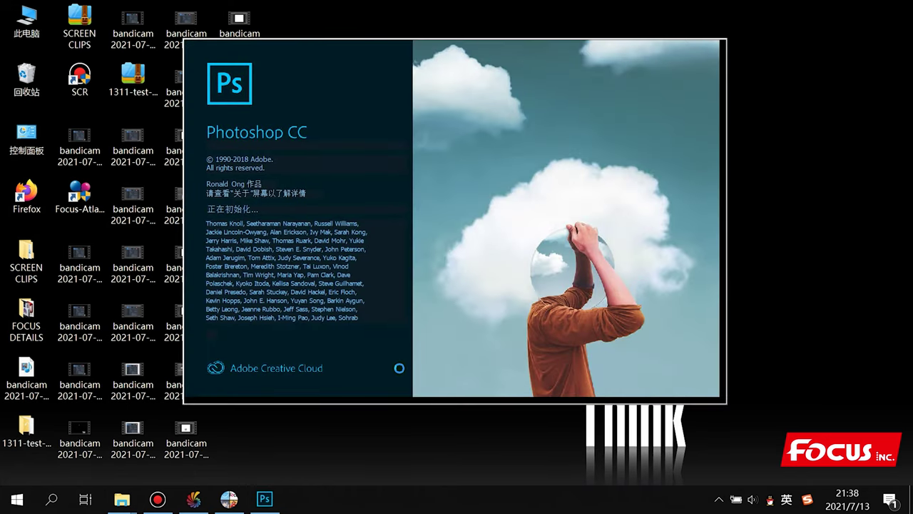
right_click(770, 500)
left_click(742, 481)
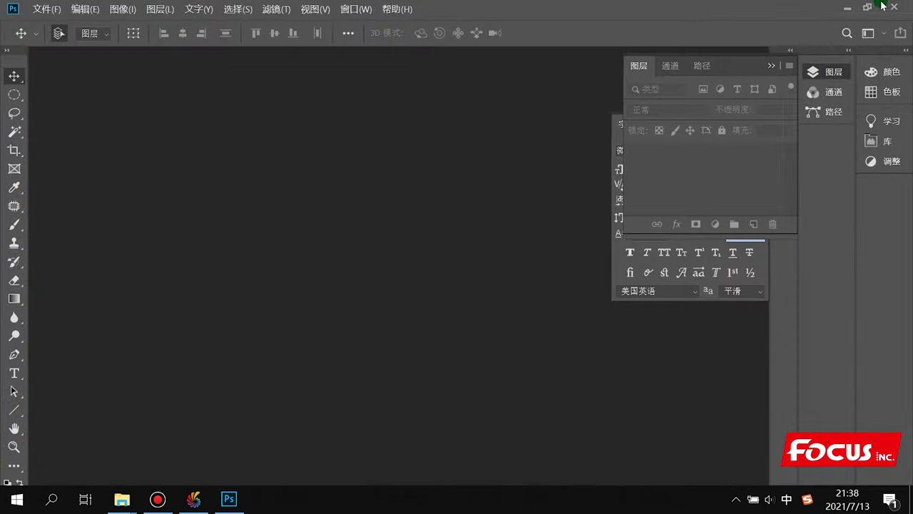
Step: Shrink the Photoshop window and open the "5. Test print file" folder inside the Focus Atlas-1311 support folder on the desktop
left_click(866, 9)
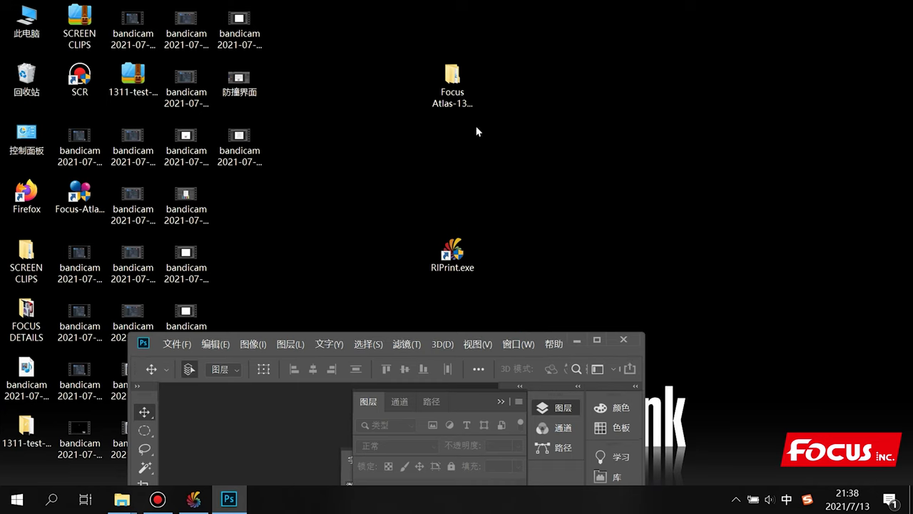
double_click(464, 92)
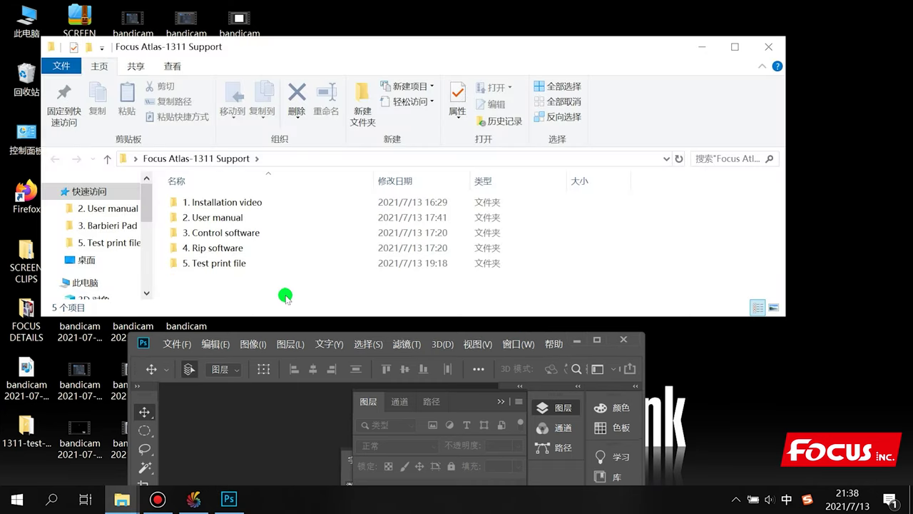
double_click(240, 262)
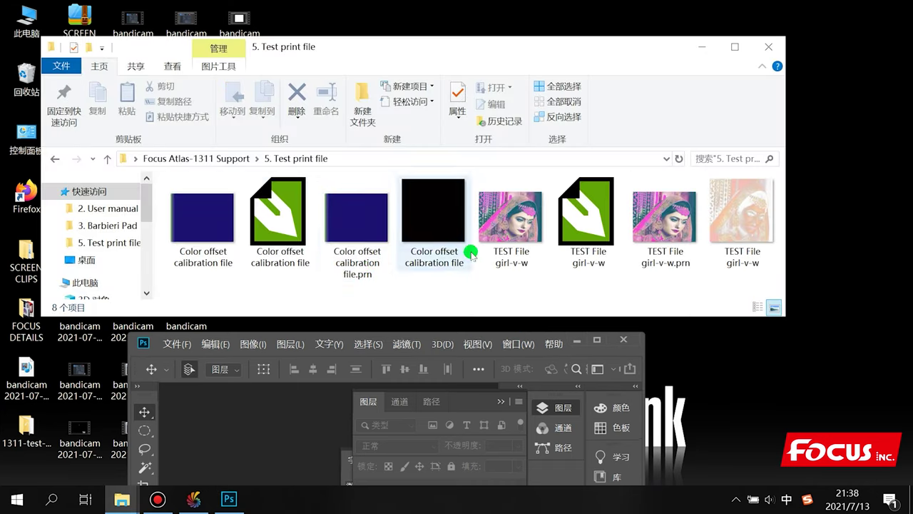
Step: Examine the properties of the CorelDRAW-associated TEST File girl-v-w file and close them
left_click(519, 241)
mouse_move(521, 237)
left_mouse_down()
mouse_move(521, 223)
mouse_move(370, 367)
mouse_move(520, 163)
mouse_move(514, 238)
left_mouse_up()
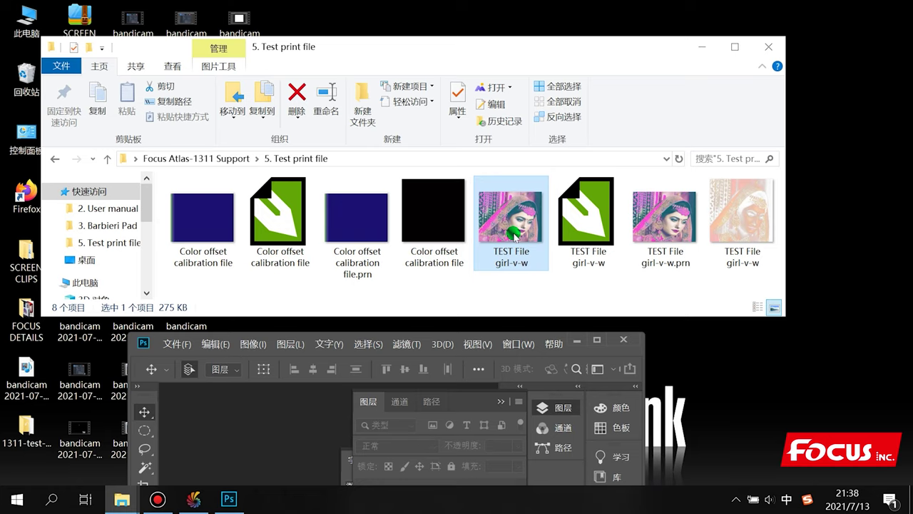
left_click(587, 229)
right_click(585, 227)
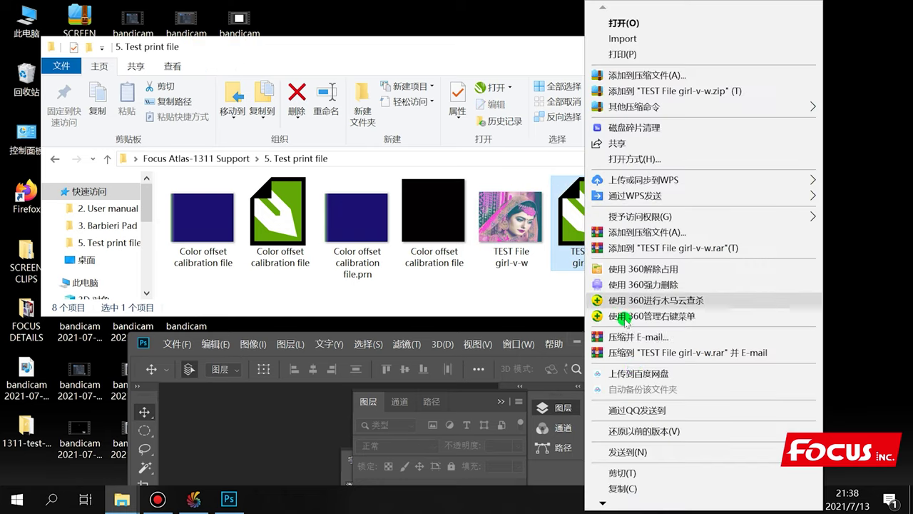
scroll(615, 500, "down", 3)
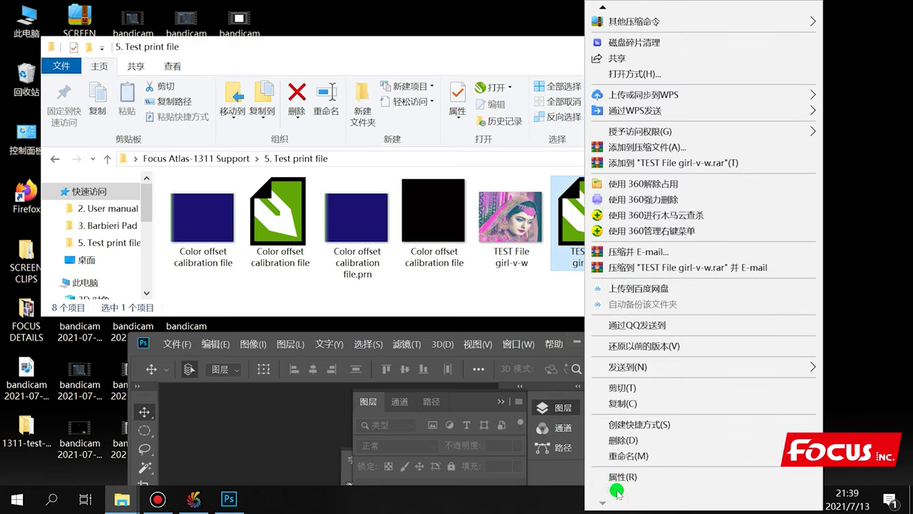
left_click(617, 478)
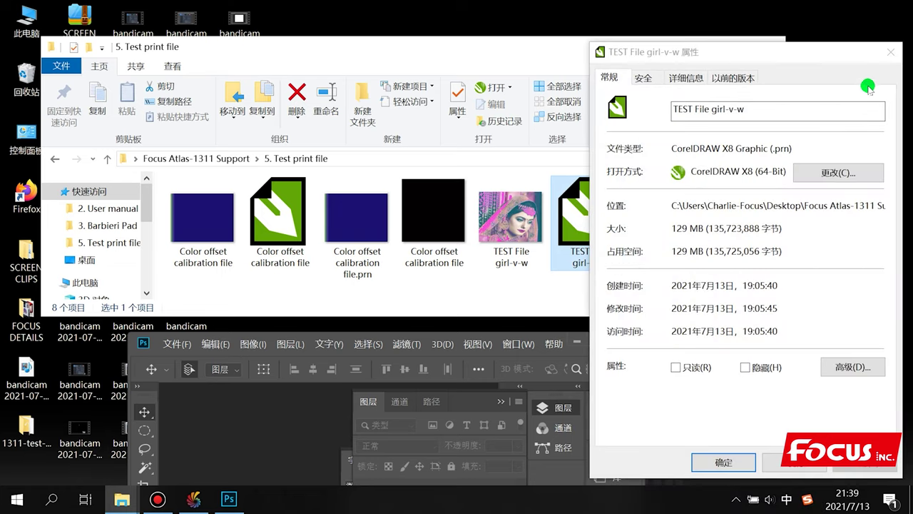
left_click(890, 52)
Step: Open the TEST File girl-v-w bitmap image in the image viewer
left_click(517, 218)
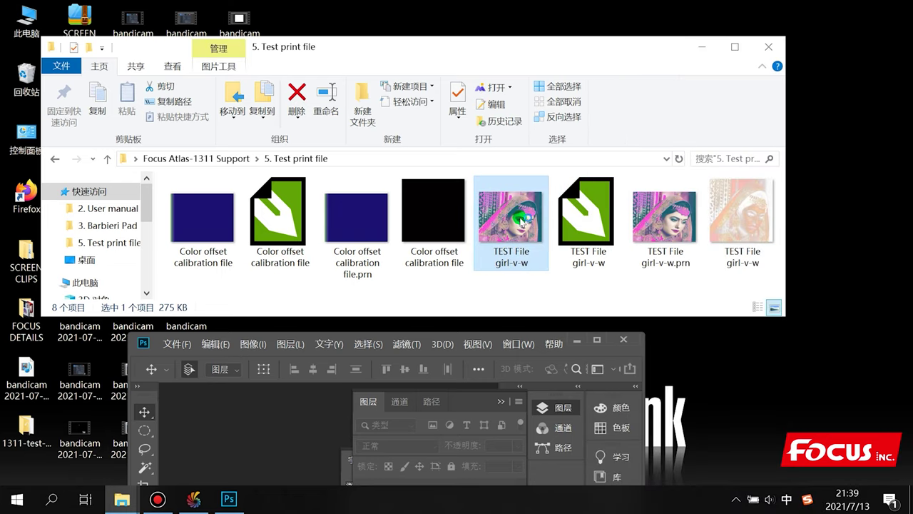
double_click(522, 220)
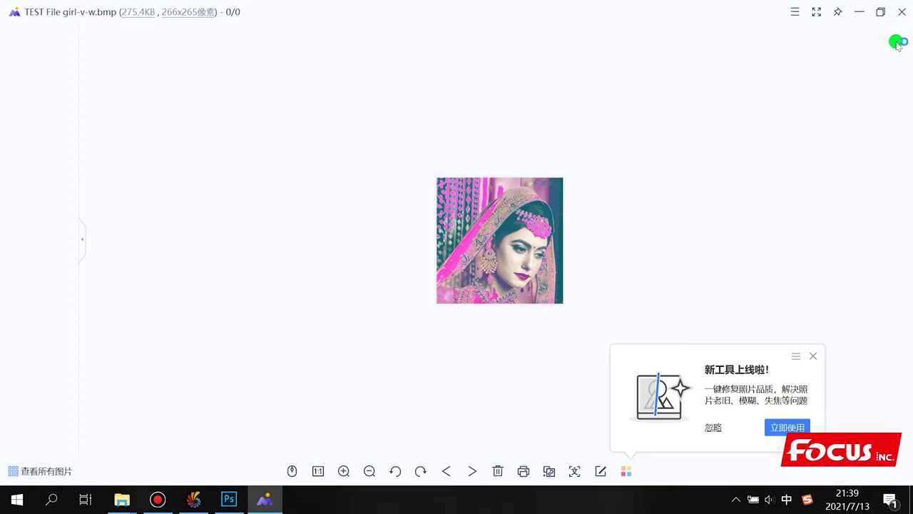
Step: Close the bitmap image, view the TEST File girl-v-w TIF in the image viewer and close it as well
left_click(902, 11)
left_click(746, 217)
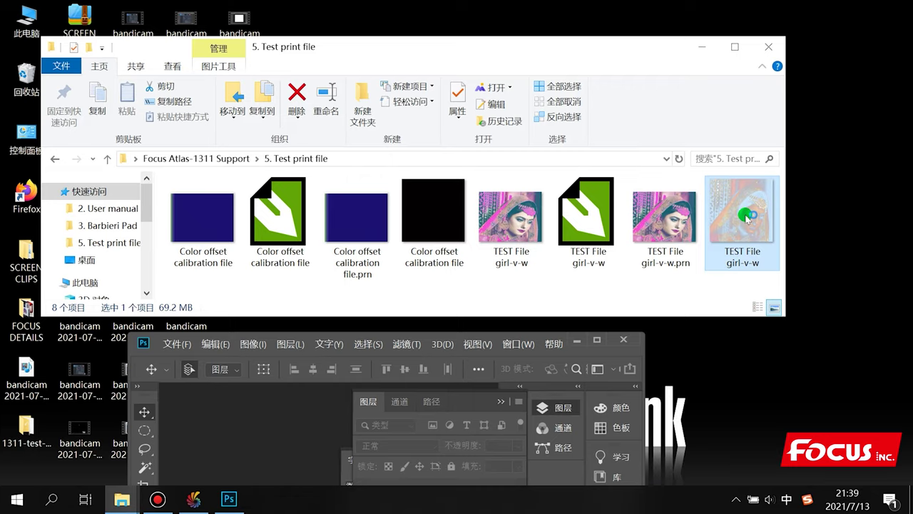
double_click(720, 261)
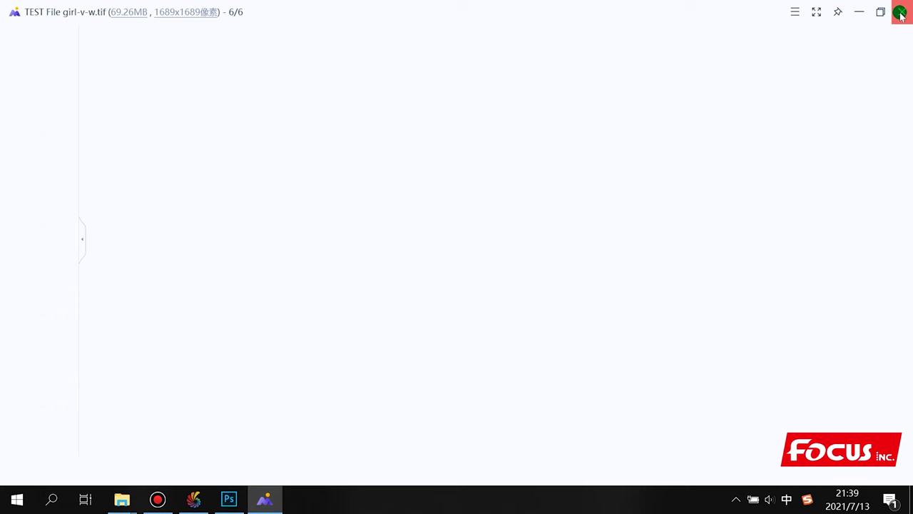
left_click(900, 16)
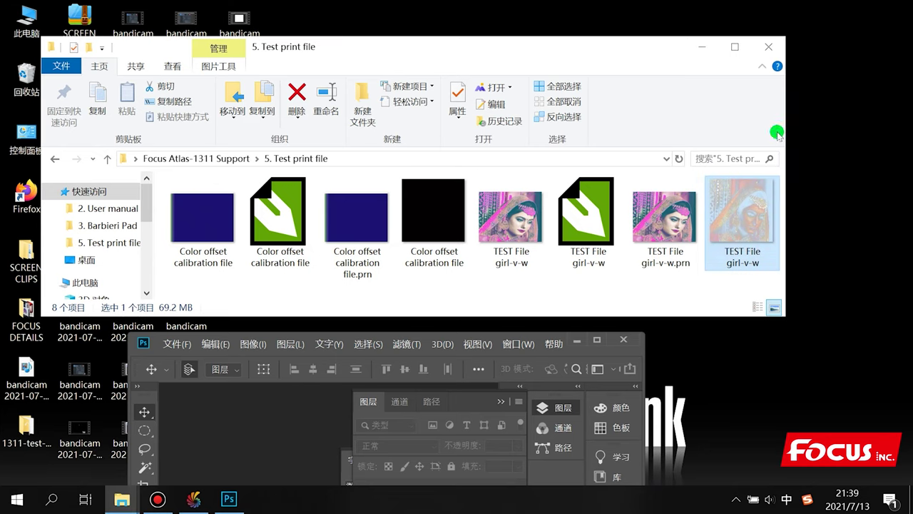
Step: Open the TEST File girl-v-w TIF from the folder in Photoshop and maximize the Photoshop window
left_click(713, 239)
left_click_drag(714, 240, 735, 241)
left_click_drag(435, 298, 268, 446)
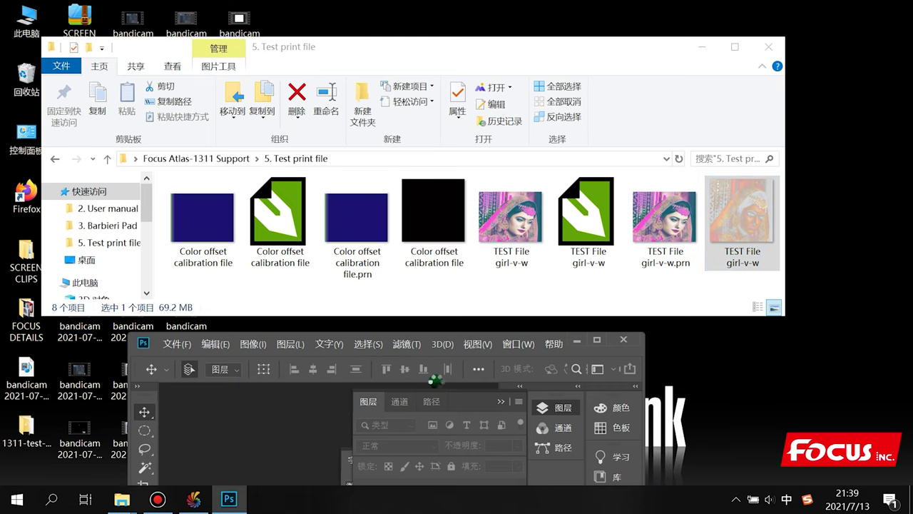
left_click(596, 340)
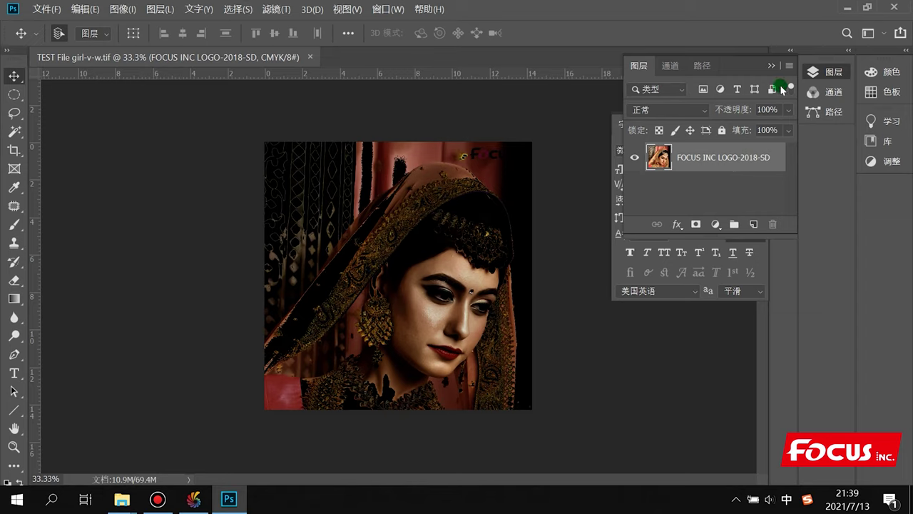
Step: Display the document's channels and switch the White and Varnish spot channels off and on to compare their effect on the image
left_click_drag(789, 237, 789, 418)
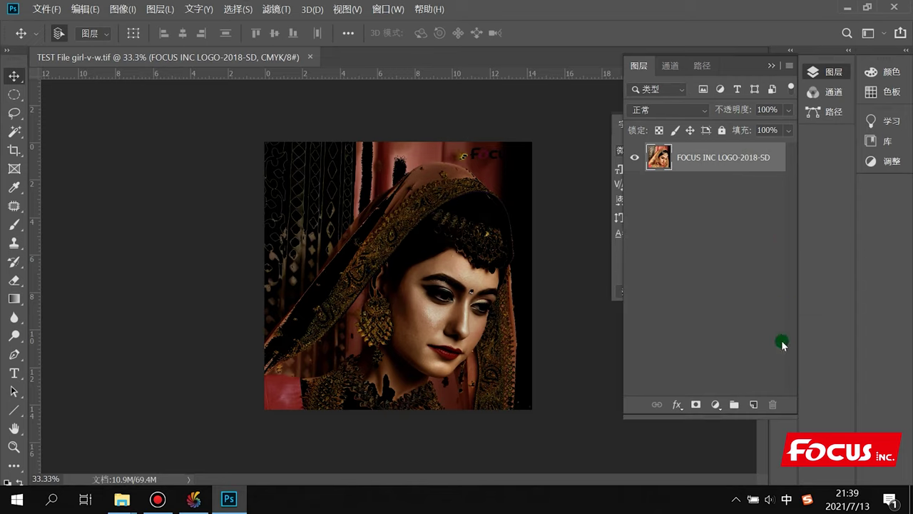
left_click(669, 66)
left_click(679, 225)
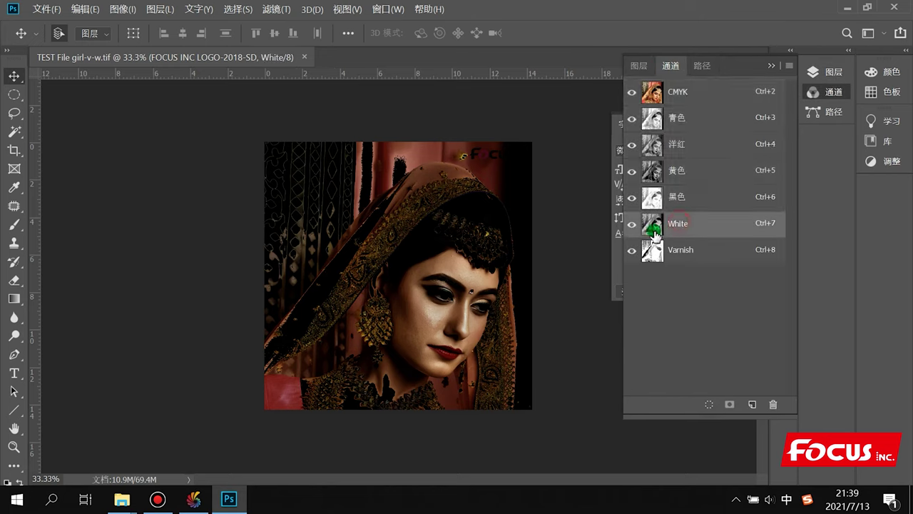
left_click(632, 225)
left_click(632, 250)
left_click(632, 250)
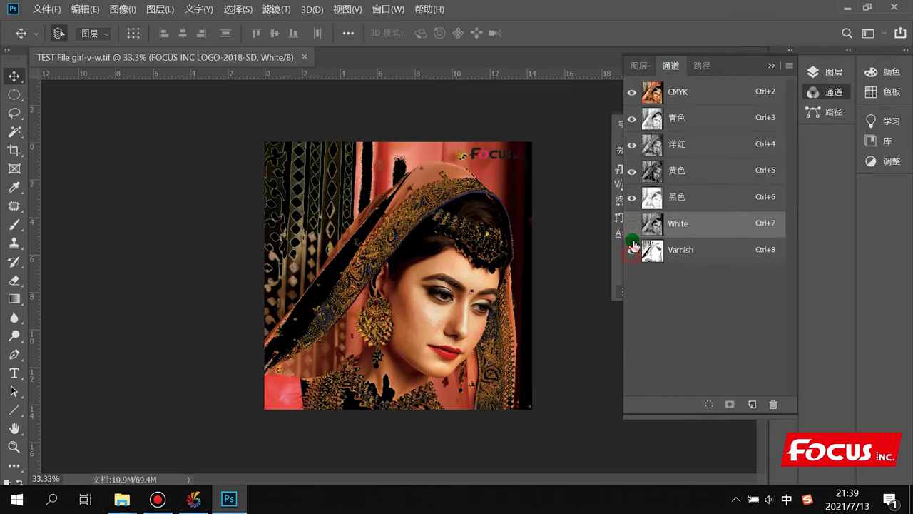
left_click(632, 225)
left_click(632, 250)
left_click(632, 225)
left_click(632, 250)
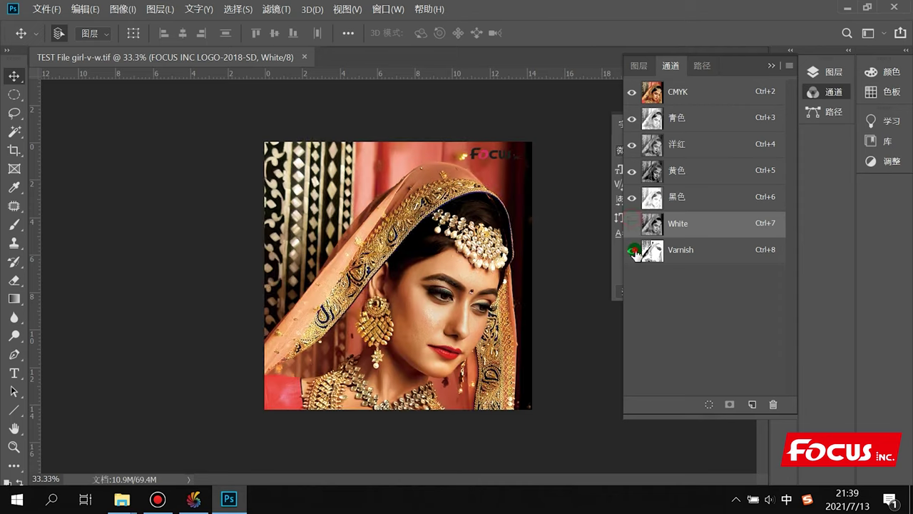
left_click(632, 225)
left_click(632, 251)
left_click(632, 226)
left_click(632, 251)
left_click(632, 227)
Step: Hide the CMYK channels and inspect the White and Varnish spot channels separately
left_click(646, 225)
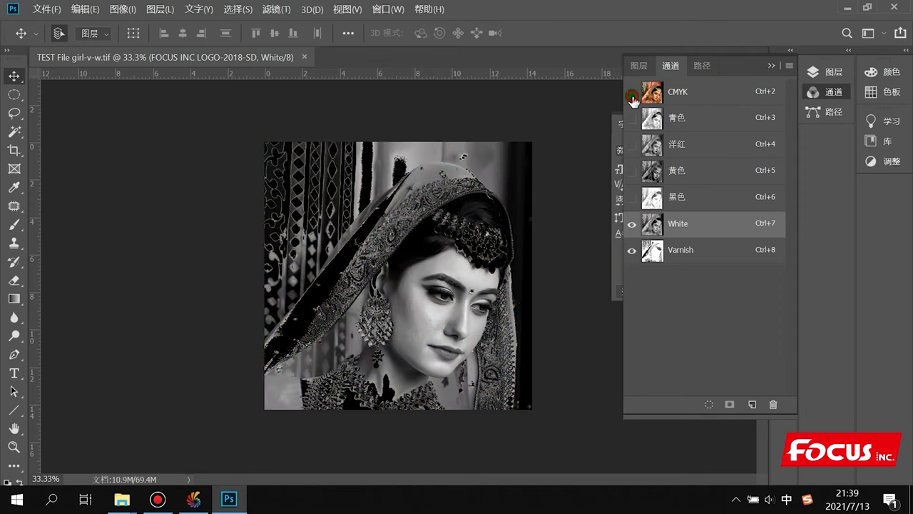
left_click(635, 250)
left_click(632, 226)
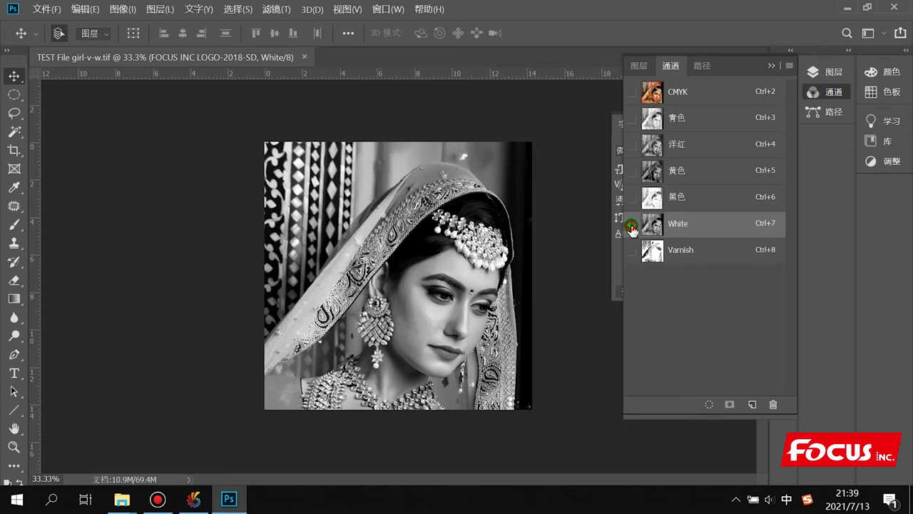
left_click(631, 249)
left_click(632, 224)
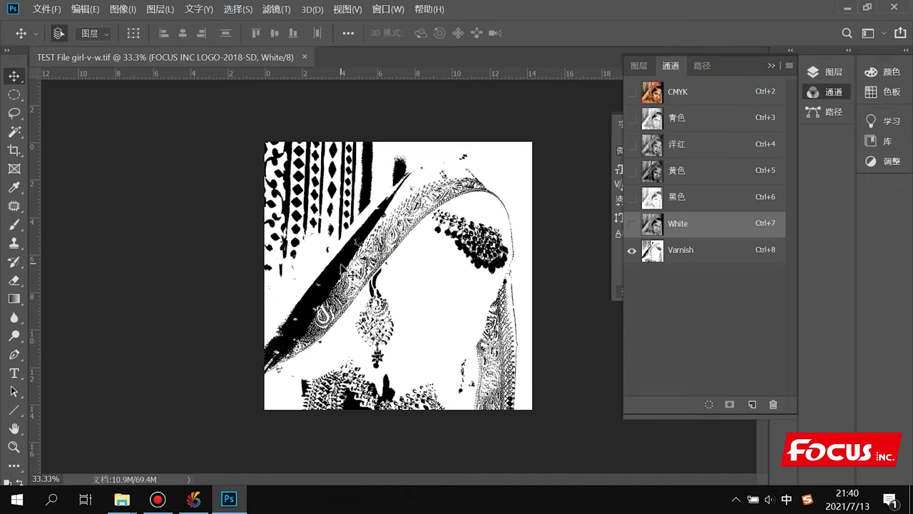
left_click(631, 223)
left_click(631, 251)
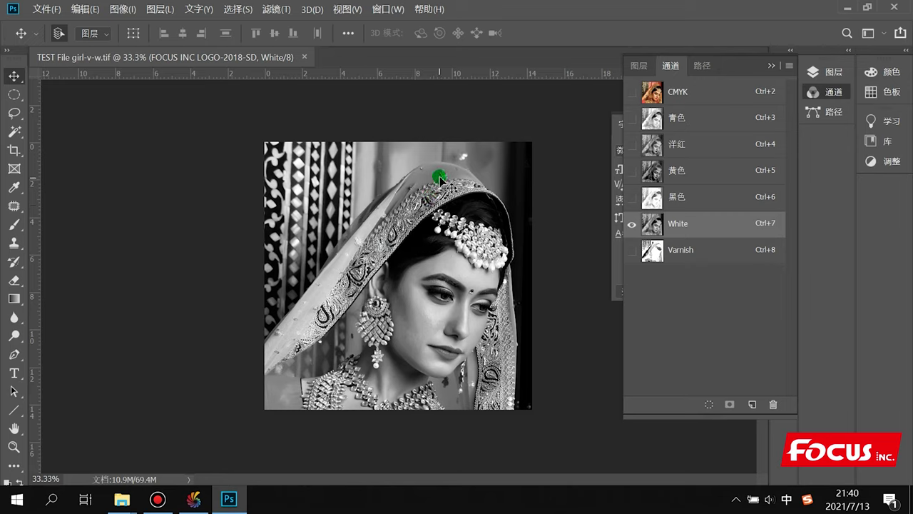
Step: Show the CMYK composite again and compare it with the White and Varnish channels switched off and on, ending with both shown
left_click(631, 92)
left_click(632, 249)
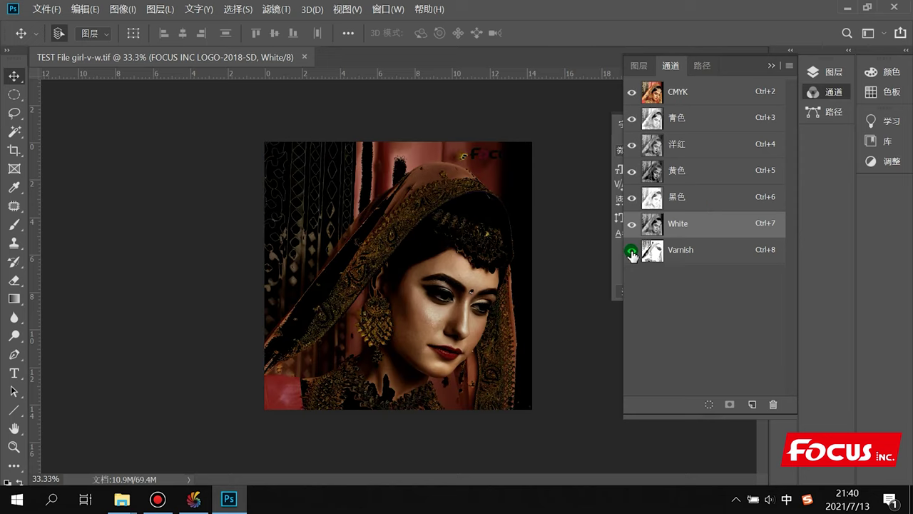
left_click(631, 223)
left_click(631, 249)
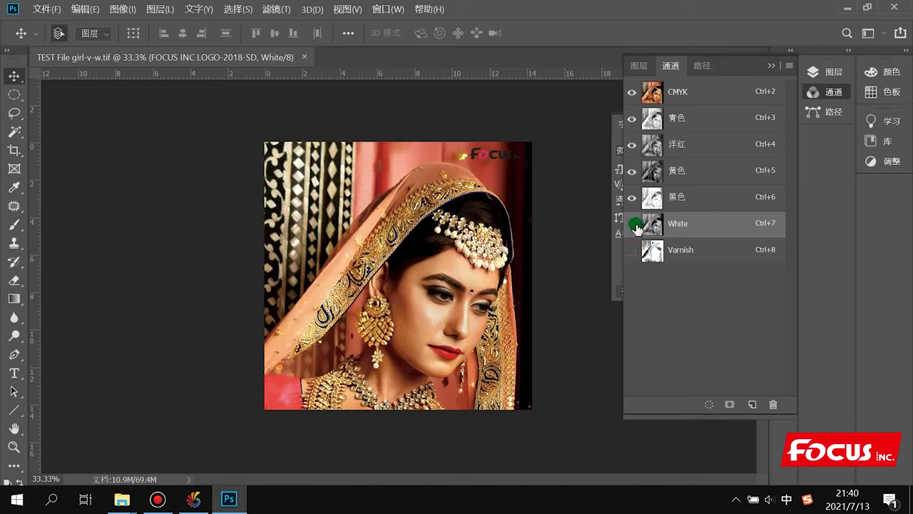
left_click(632, 223)
left_click(631, 249)
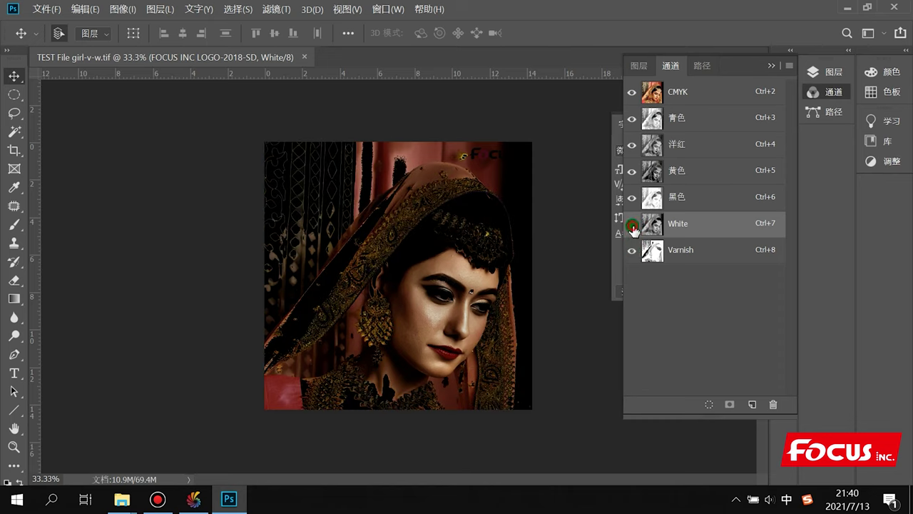
left_click(631, 250)
left_click(631, 227)
left_click(632, 228)
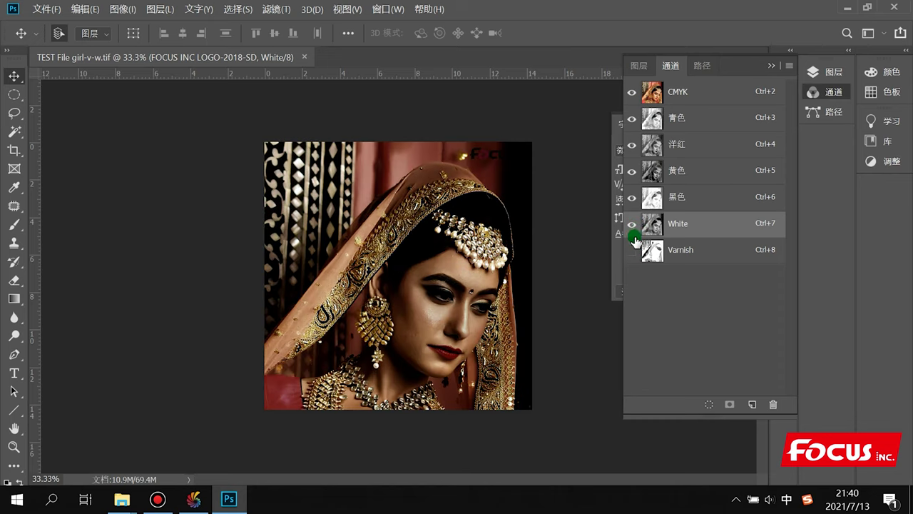
left_click(632, 249)
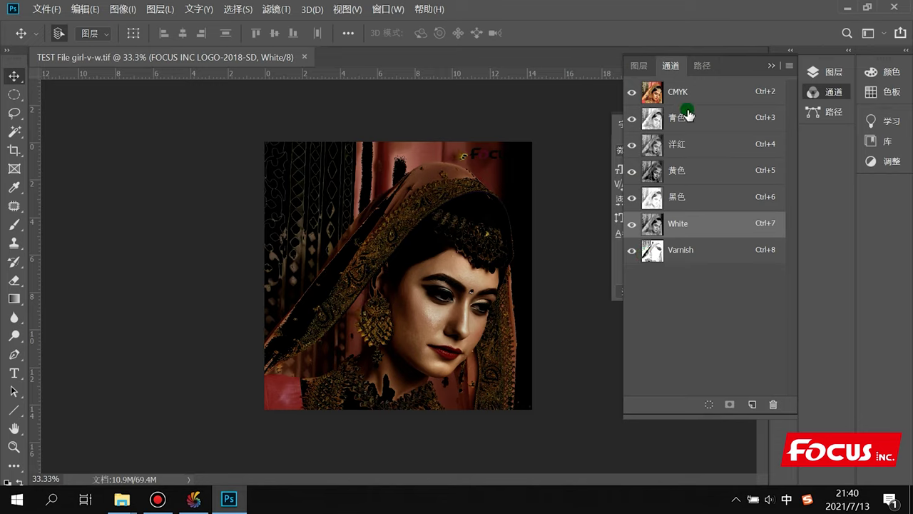
Step: Switch the single image layer's visibility off and on, collapse the layer list and minimize Photoshop
left_click(637, 65)
left_click(635, 157)
left_click(635, 158)
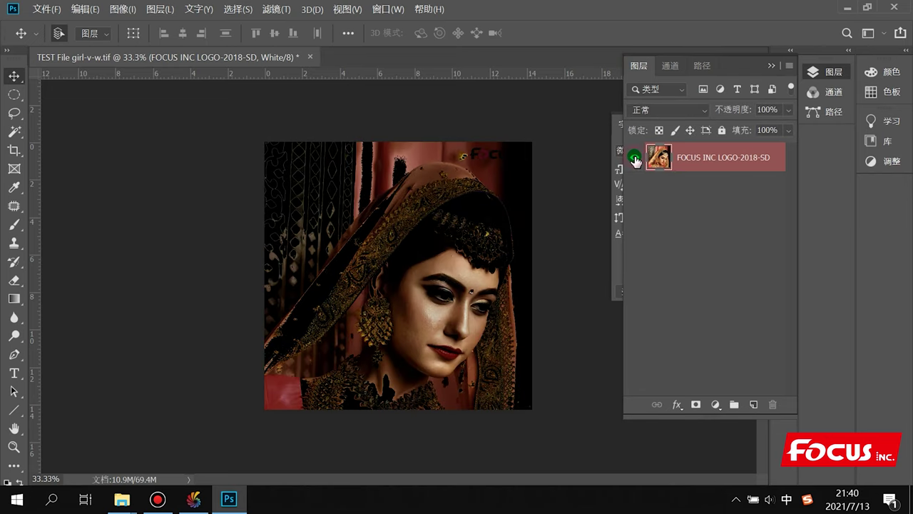
double_click(769, 66)
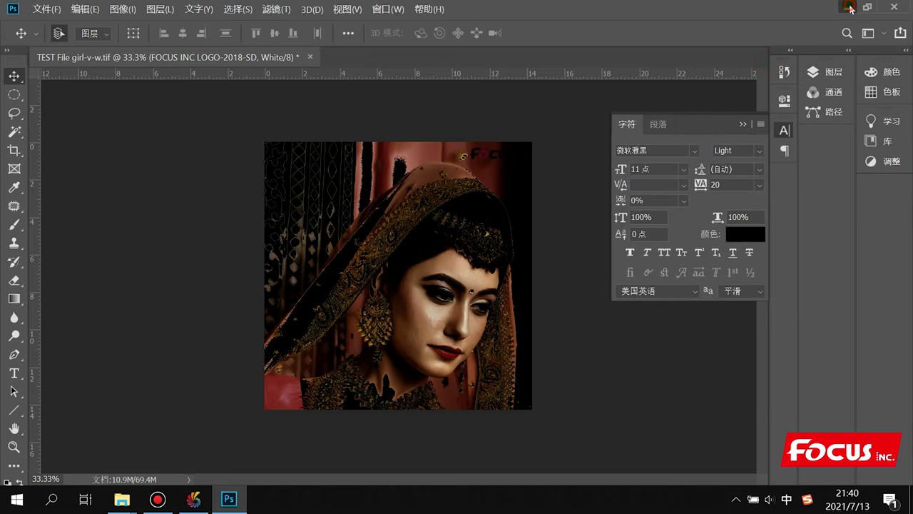
left_click(849, 7)
Step: Switch to FocusRIP and start importing an image from the "5. Test print file" folder inside Focus Atlas-1311 Support
left_click(741, 234)
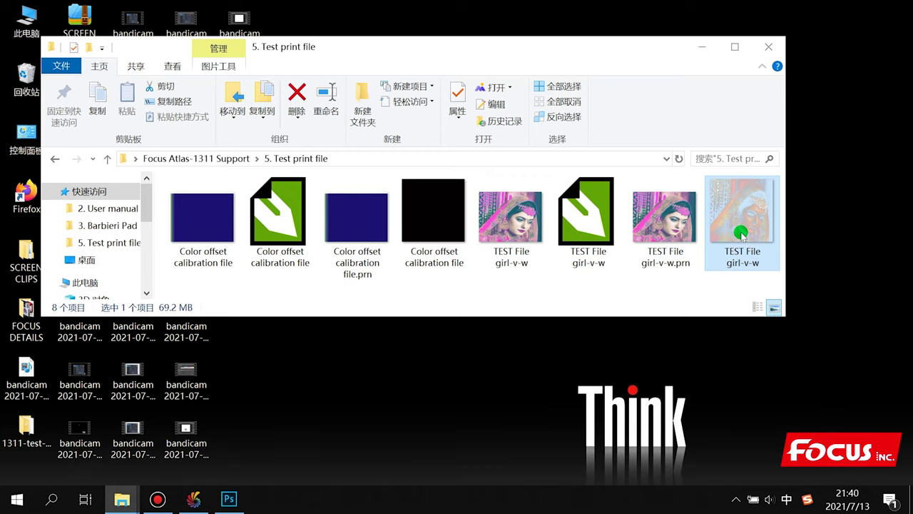
left_click(625, 282)
left_click(195, 500)
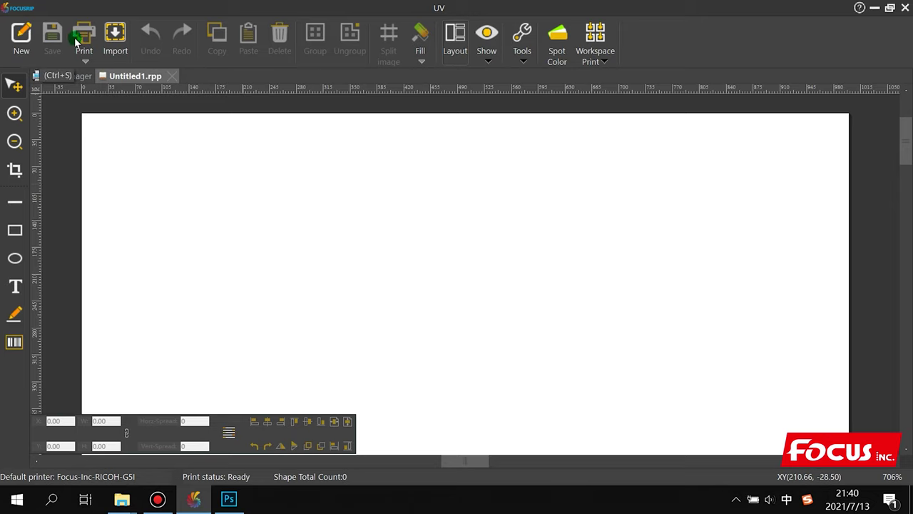
left_click(134, 23)
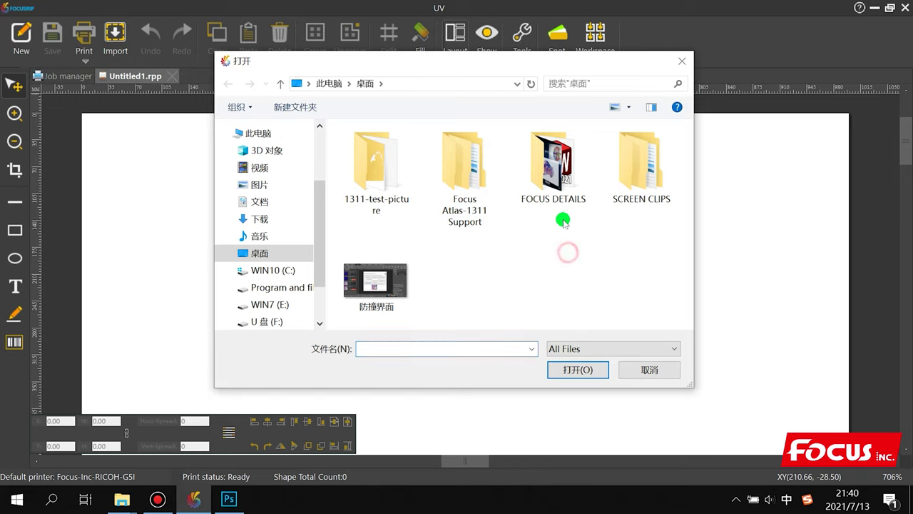
double_click(492, 206)
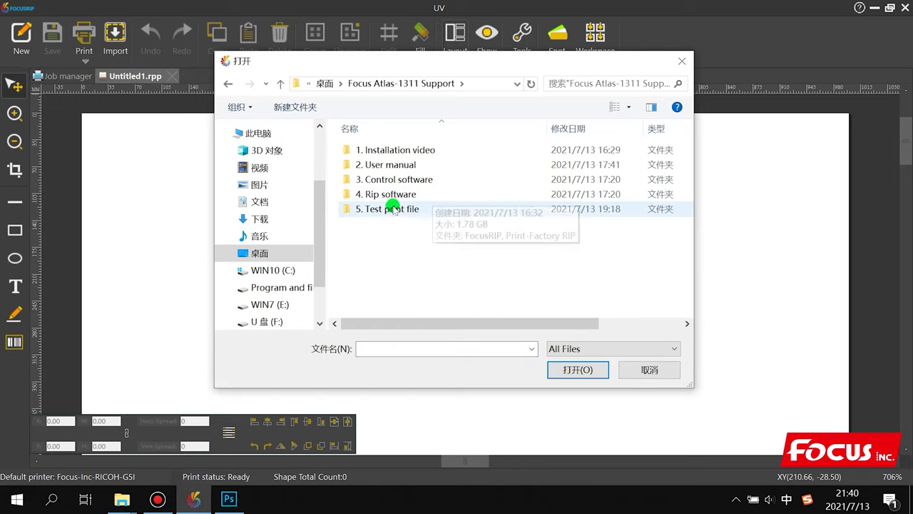
double_click(392, 208)
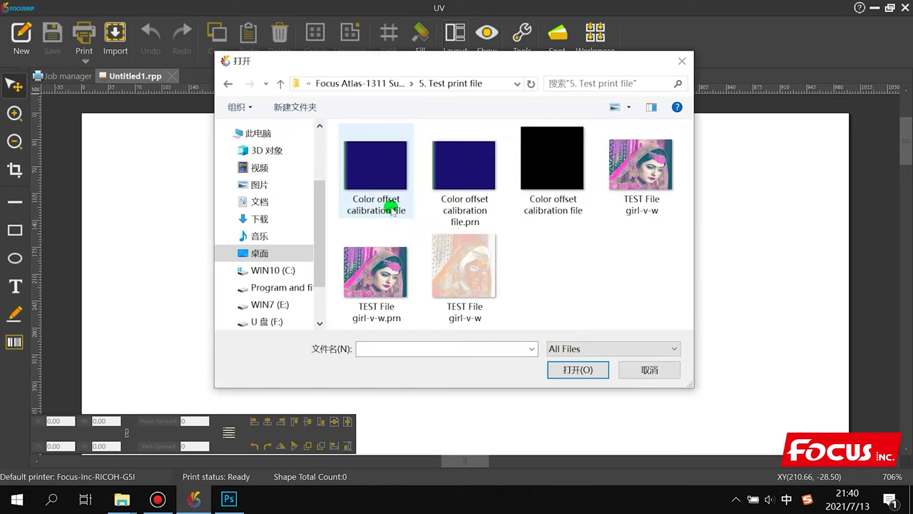
Step: Select the last TEST File girl-v-w image for import, check the file type in its properties and close them
left_click(488, 287)
right_click(483, 287)
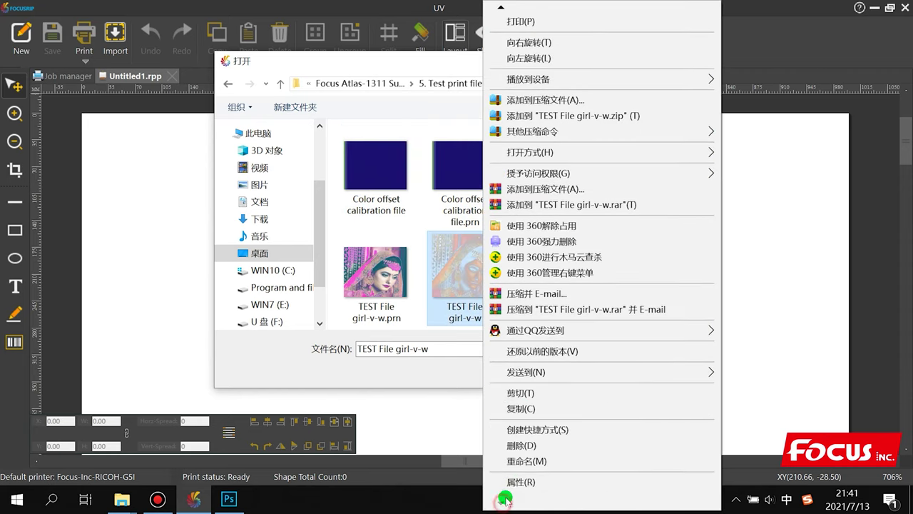
left_click(505, 484)
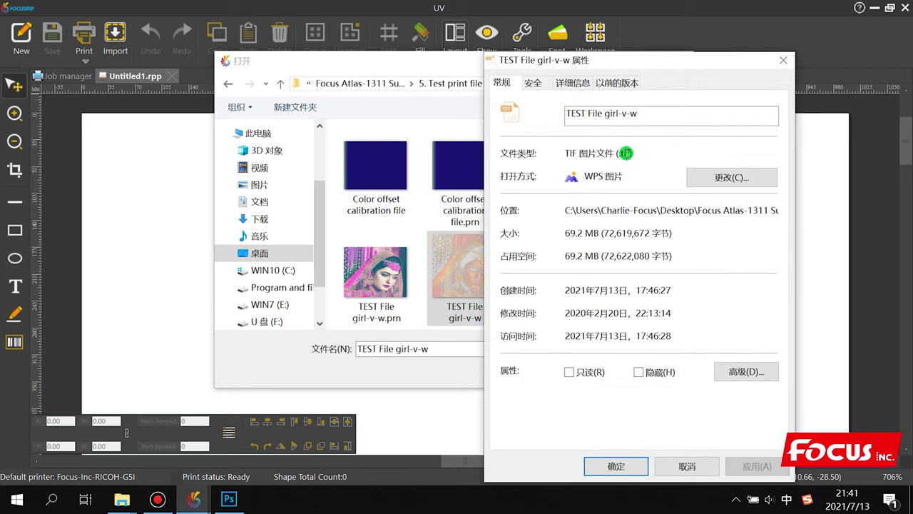
left_click_drag(622, 155, 630, 156)
left_click(689, 464)
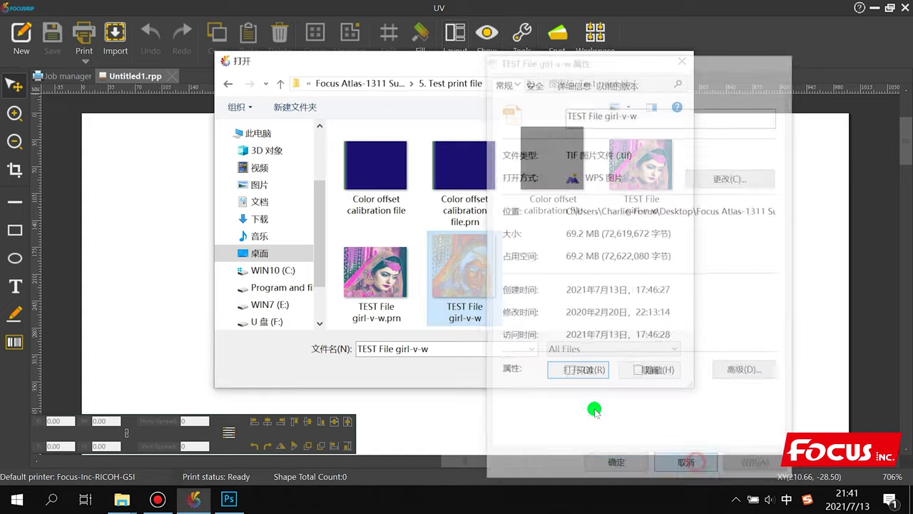
Step: Import the selected TEST File girl-v-w TIF with a custom width of 300 mm
left_click(576, 369)
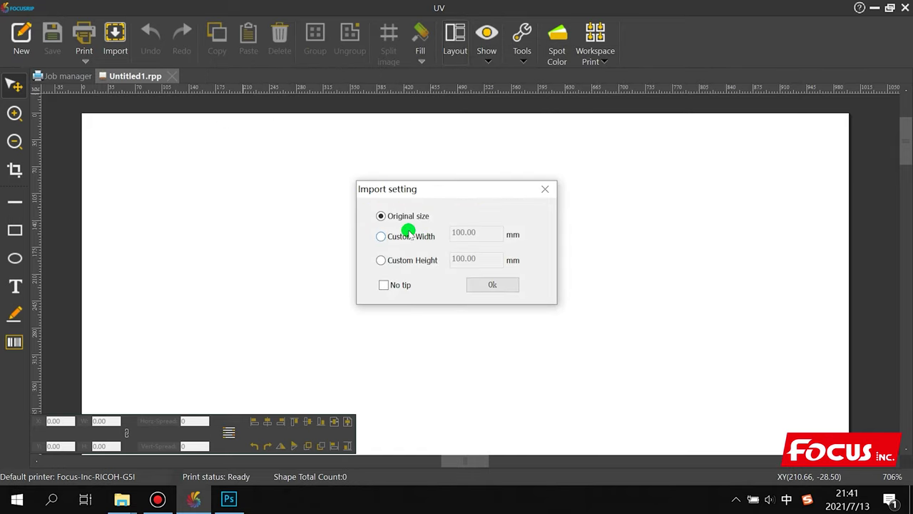
left_click(404, 238)
left_click_drag(476, 232, 264, 231)
type("3")
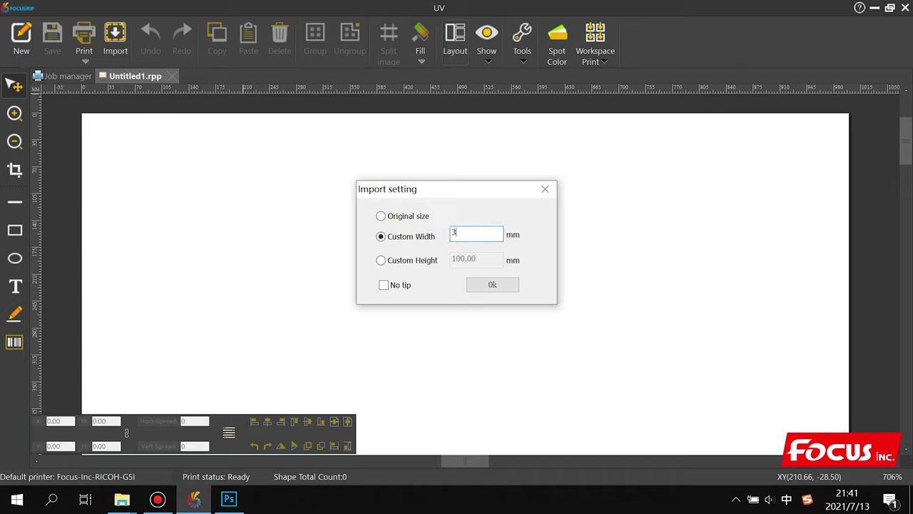
type("00")
left_click(499, 286)
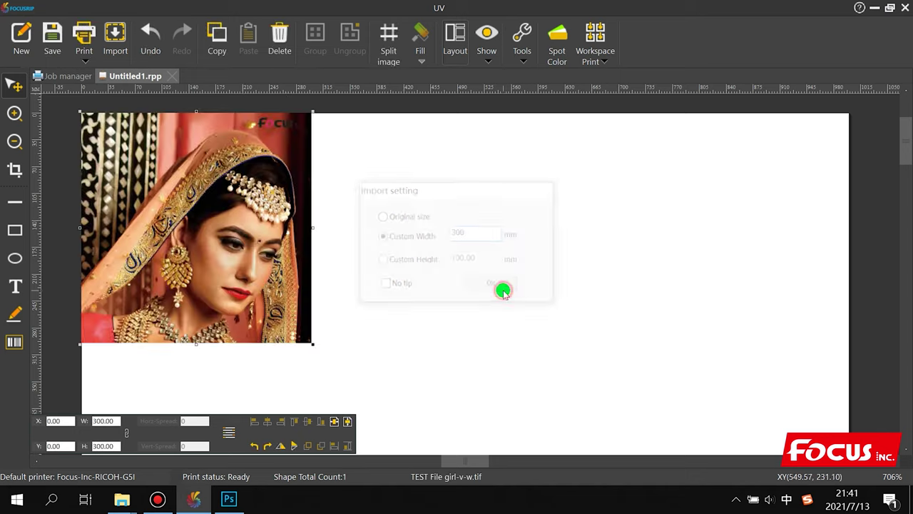
Step: Move the imported image toward the middle of the canvas, to about X 361, Y 86 mm
left_click_drag(237, 240, 492, 292)
scroll(462, 277, "down", 2)
scroll(464, 271, "up", 1)
scroll(466, 268, "up", 3)
scroll(567, 161, "down", 2)
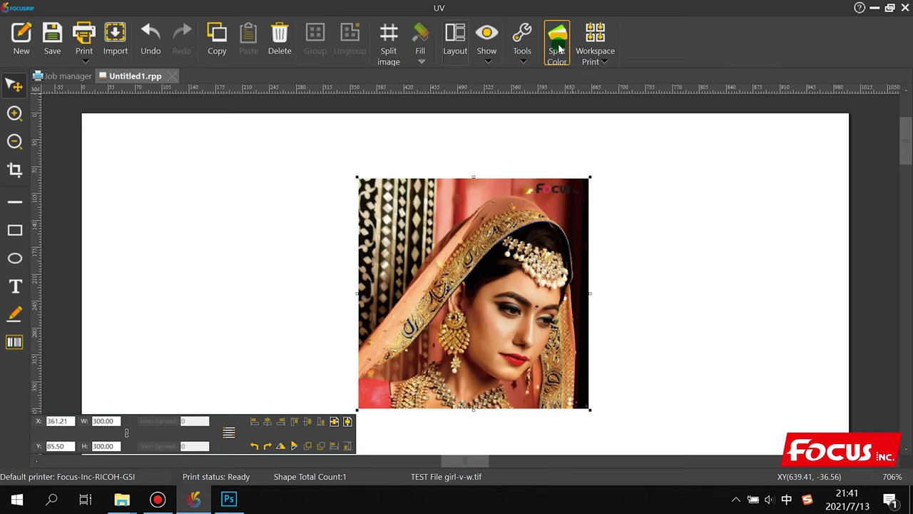
Step: Open the spot color settings and choose Spot as the data source type for the first two spot colors
left_click(558, 47)
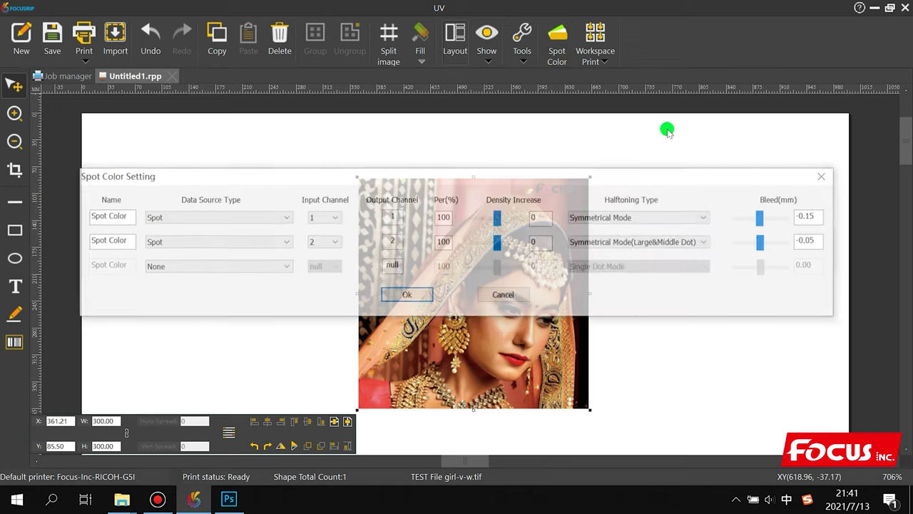
left_click(171, 217)
left_click(179, 216)
left_click(180, 216)
left_click(171, 276)
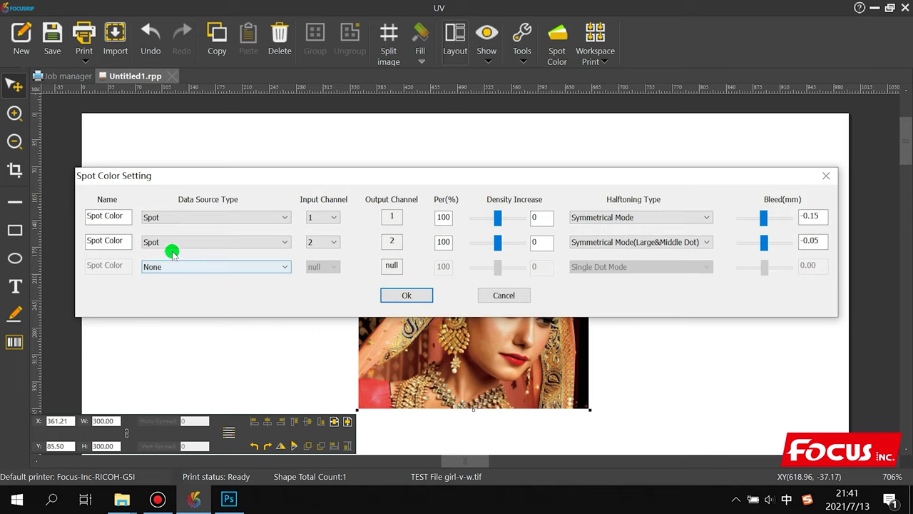
left_click(174, 241)
left_click(160, 298)
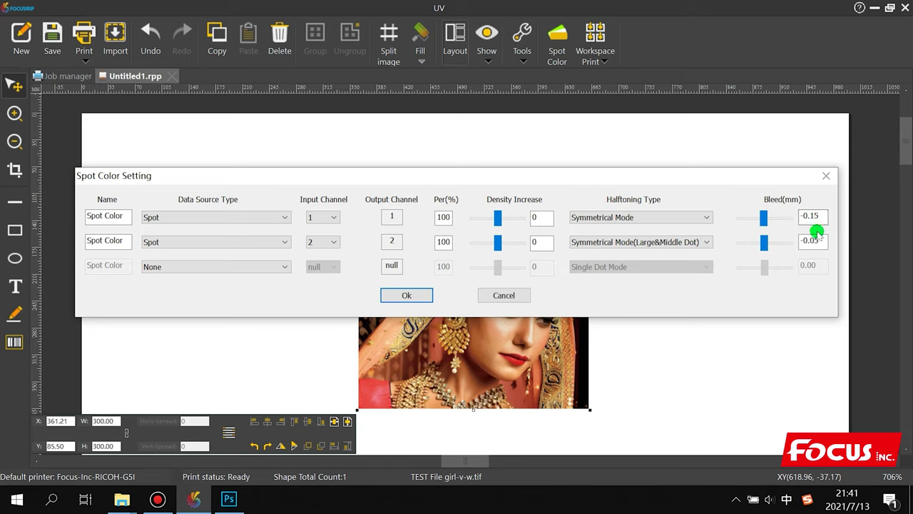
Step: Choose Symmetrical Mode as the first spot color's halftoning type and Symmetrical Mode(Large&Middle Dot) for the second
left_click(657, 216)
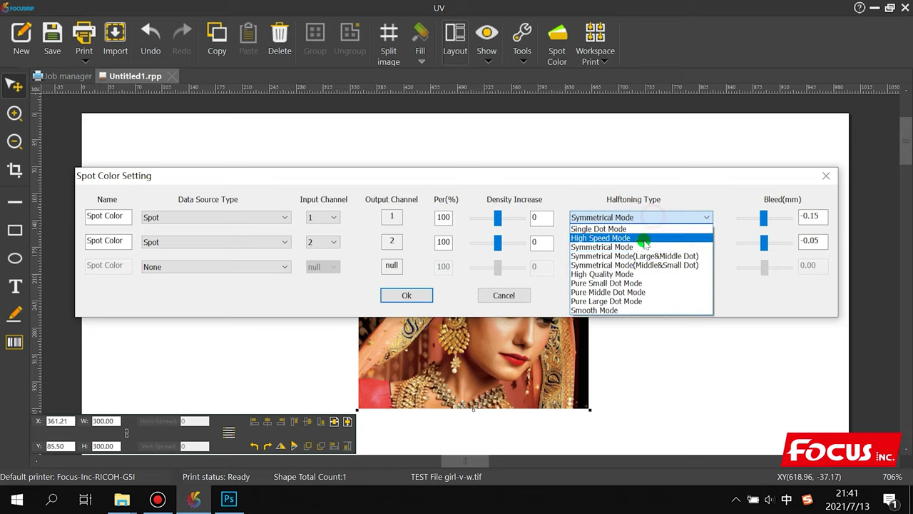
left_click(585, 247)
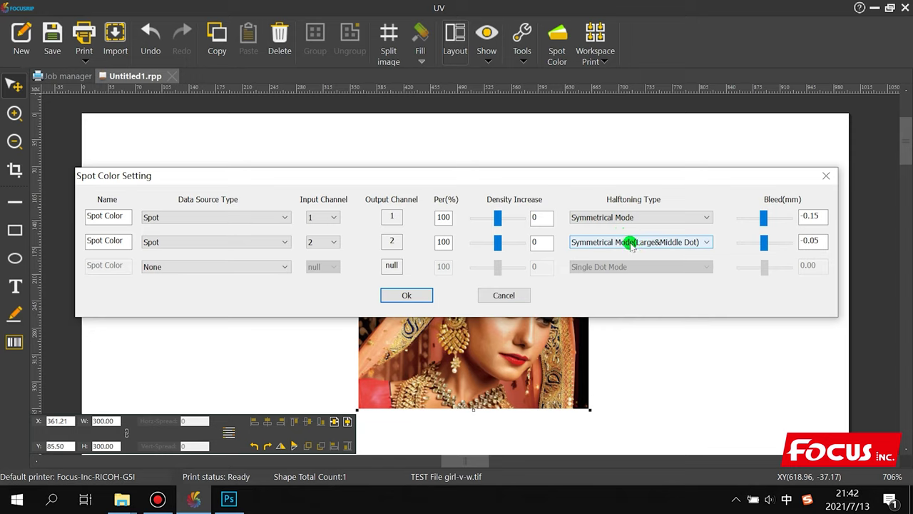
left_click(632, 241)
left_click(620, 271)
left_click(635, 241)
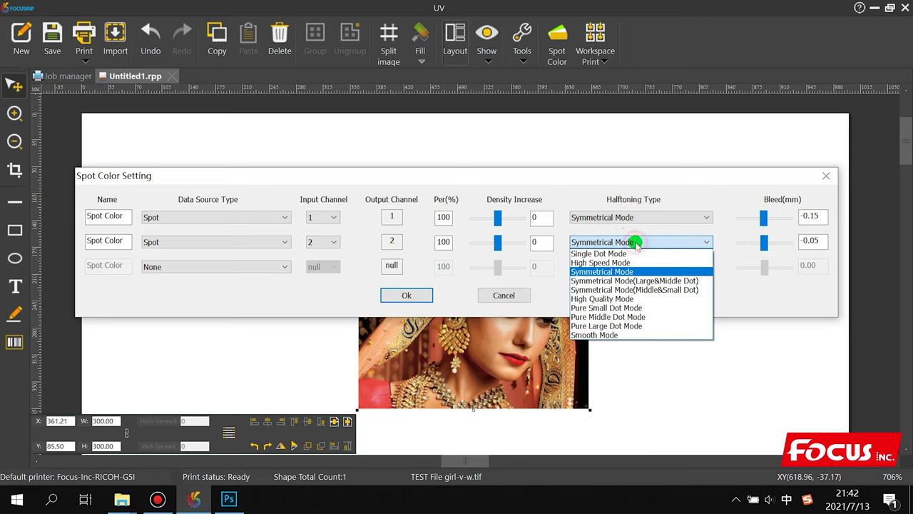
left_click(642, 280)
Step: Try Symmetrical Mode(Large&Middle Dot) for the first spot color, set it back to Symmetrical Mode and accept the spot color settings
left_click(645, 217)
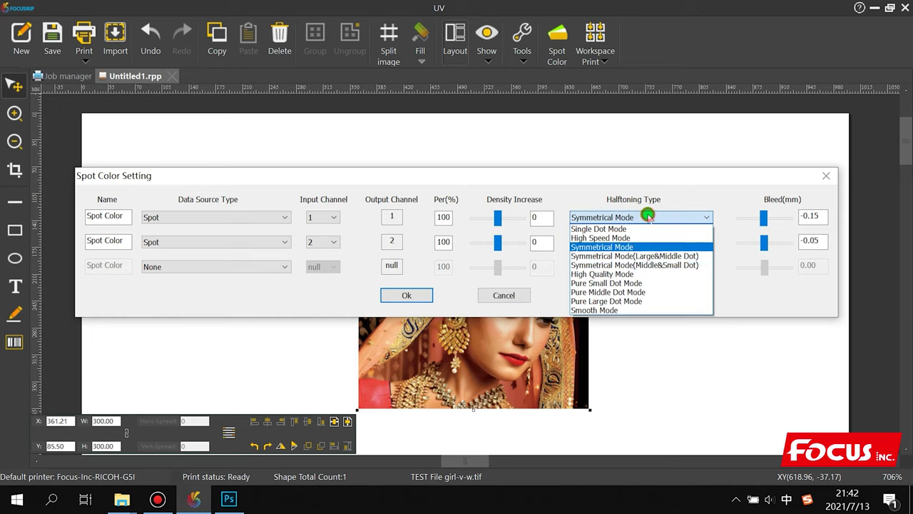
left_click(648, 256)
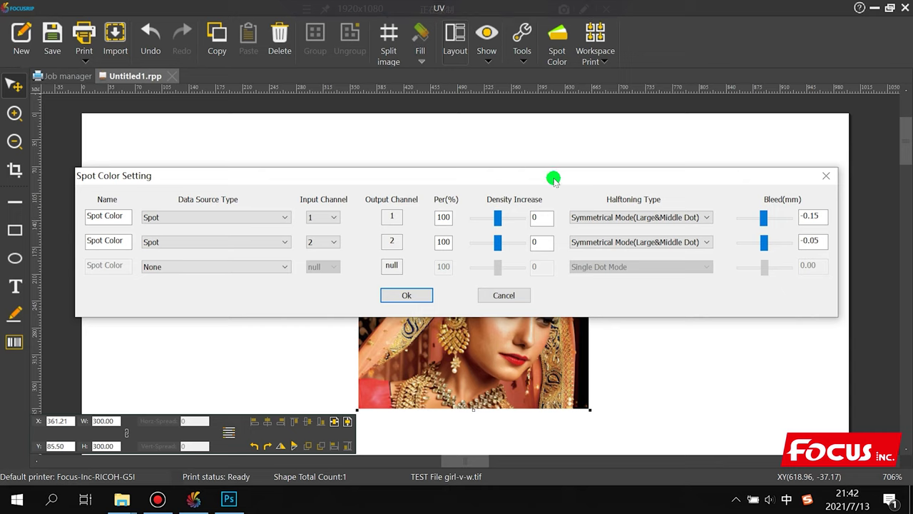
left_click(609, 215)
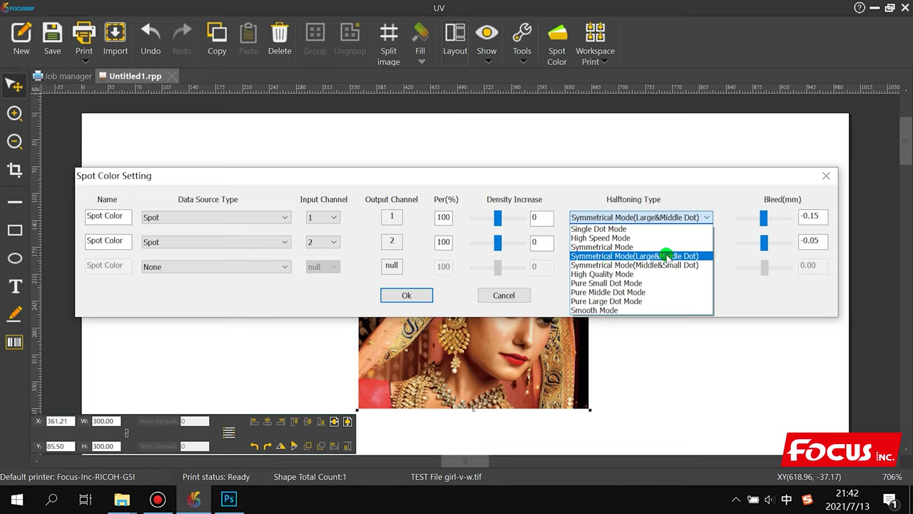
left_click(629, 247)
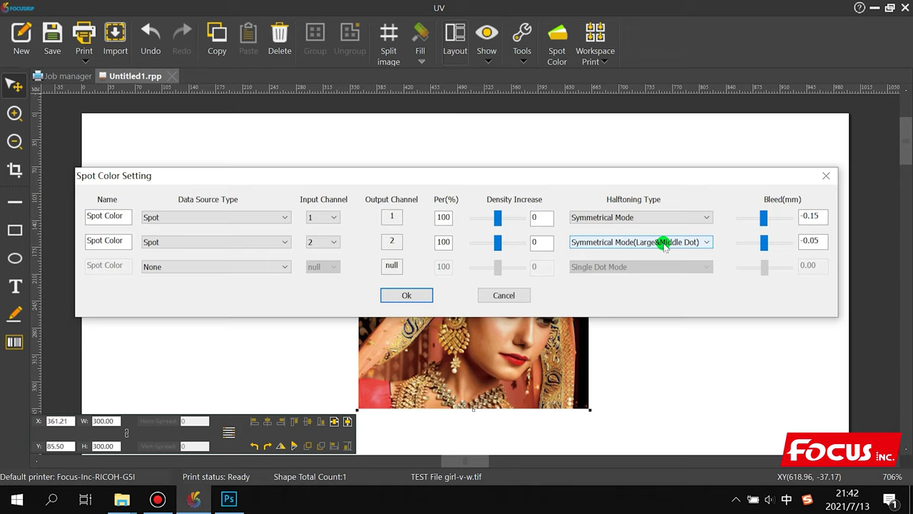
left_click(408, 296)
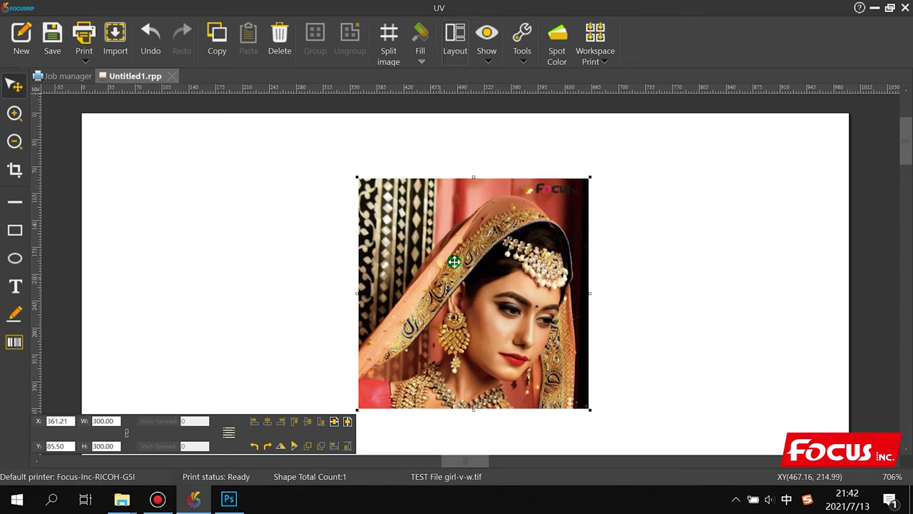
Step: Move the image on the canvas to about X 173, Y 65 mm
left_click_drag(464, 241, 429, 228)
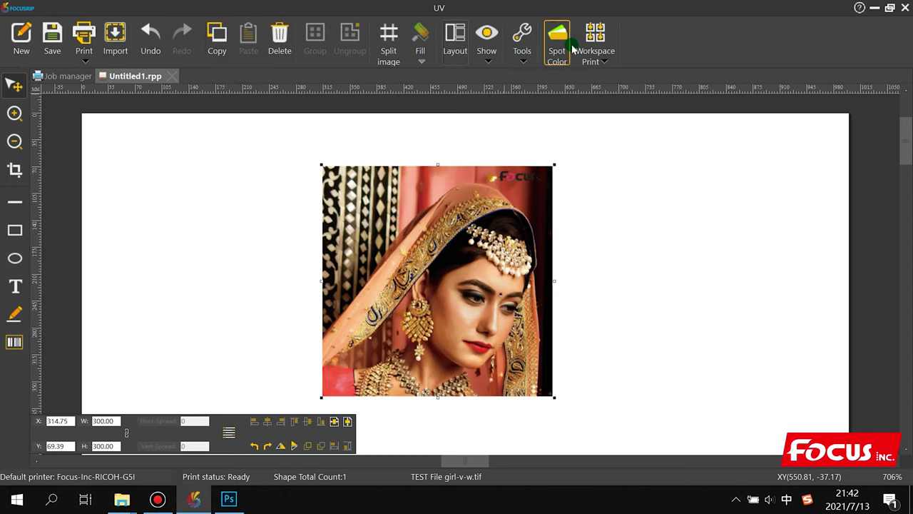
left_click_drag(397, 316, 262, 312)
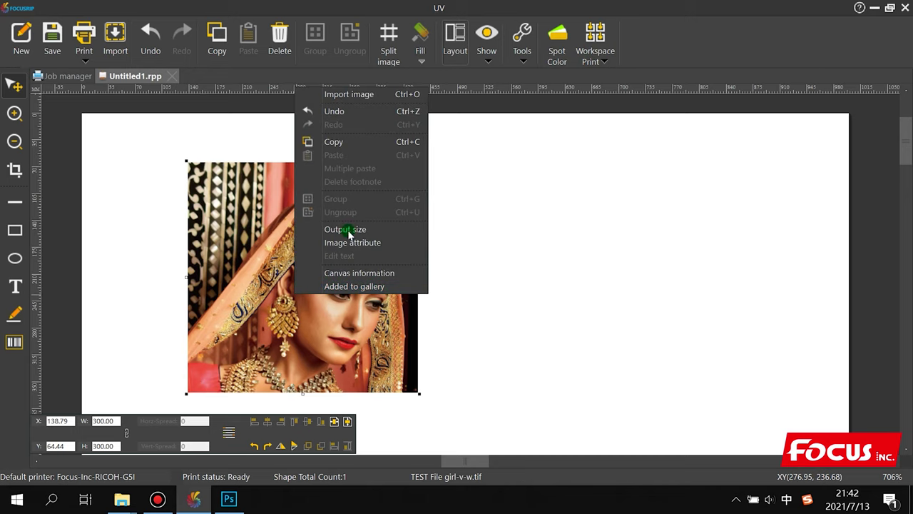
left_click(572, 262)
left_click(318, 265)
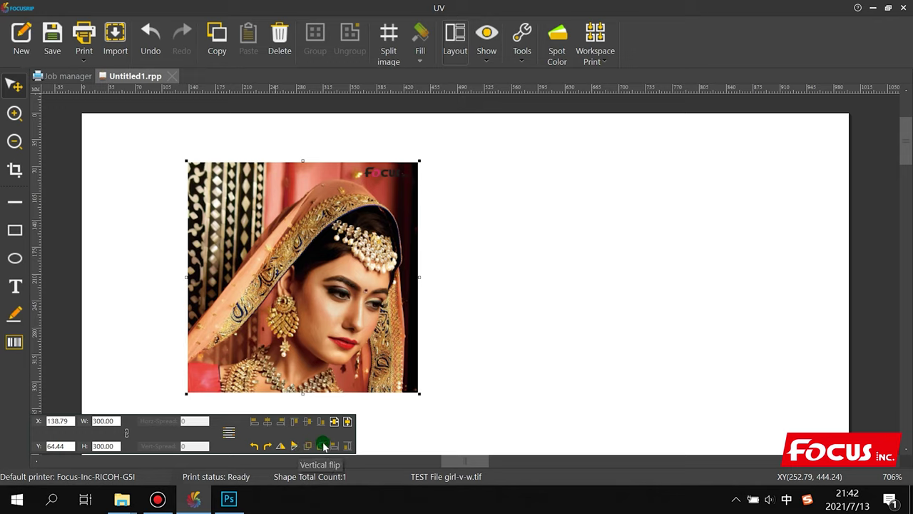
left_click_drag(295, 343, 316, 308)
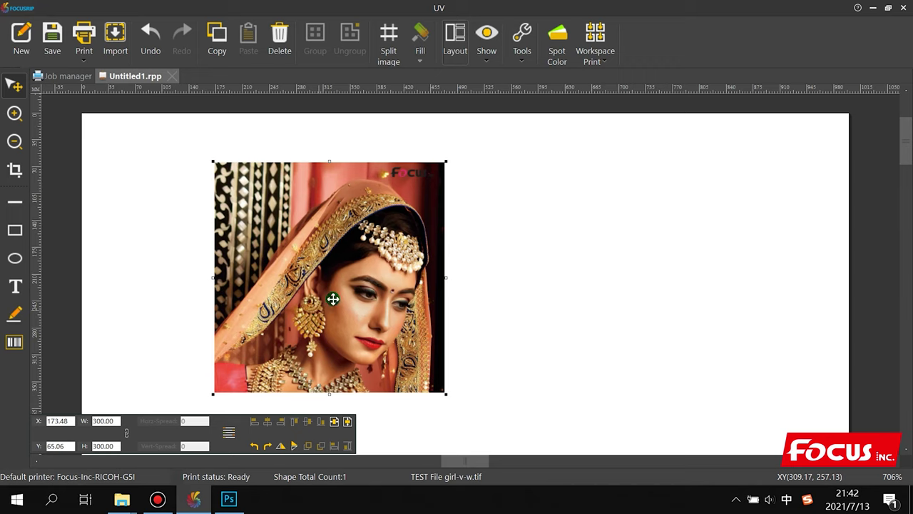
Step: Open the print settings and select the FOCUS-G5i-Normal-Hard-Ink-LMT-720x900-6Pass solution
left_click(84, 36)
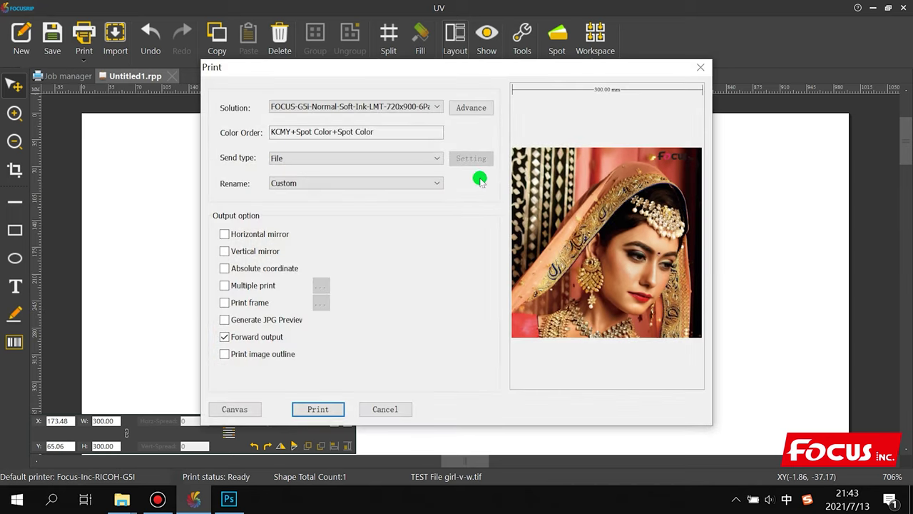
left_click(411, 107)
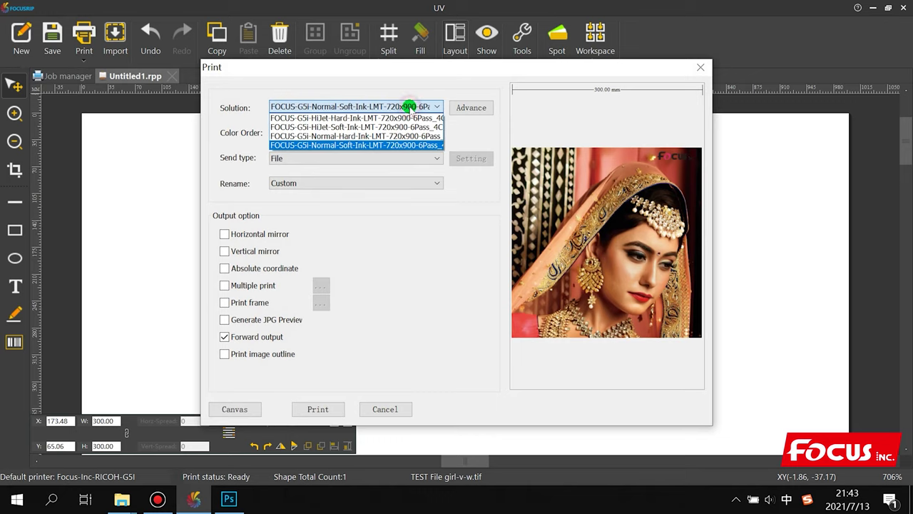
left_click(364, 147)
left_click(378, 106)
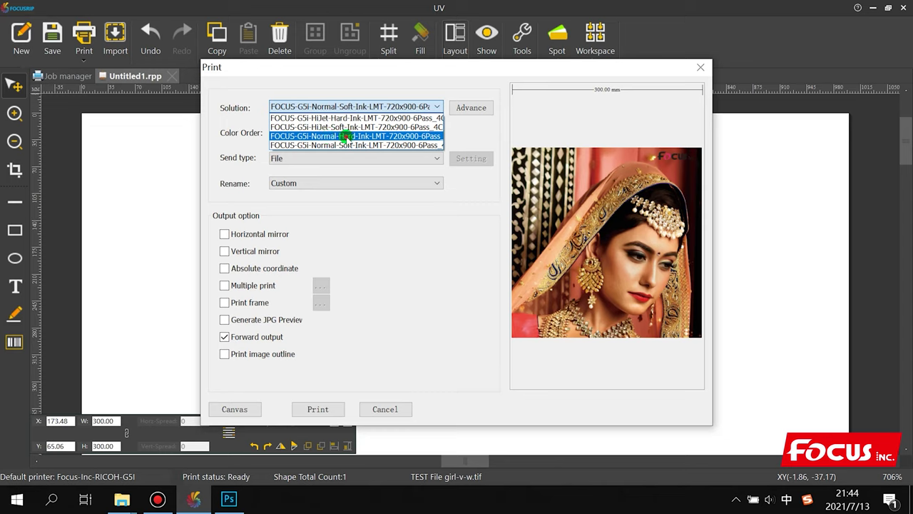
left_click(345, 136)
Step: Open the solution's advanced settings, turn Use ICC off and on again, and accept them
left_click(474, 105)
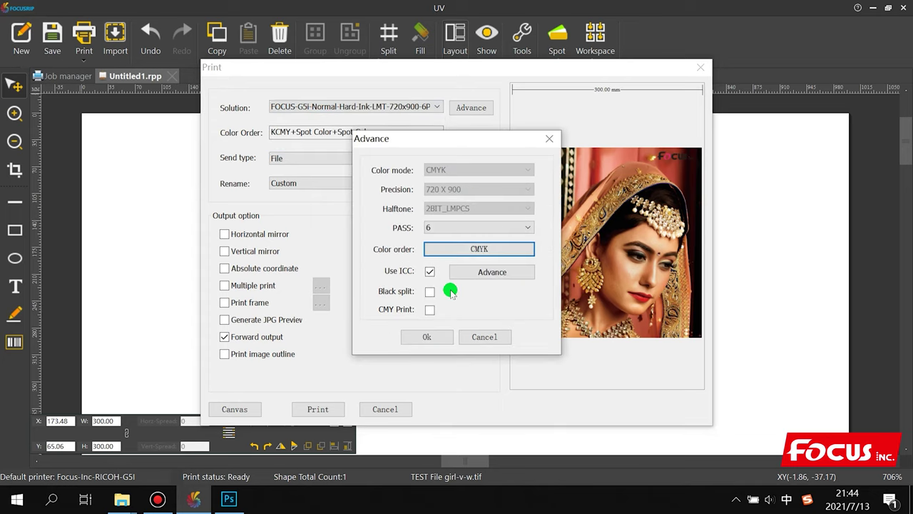
left_click(430, 272)
left_click(430, 273)
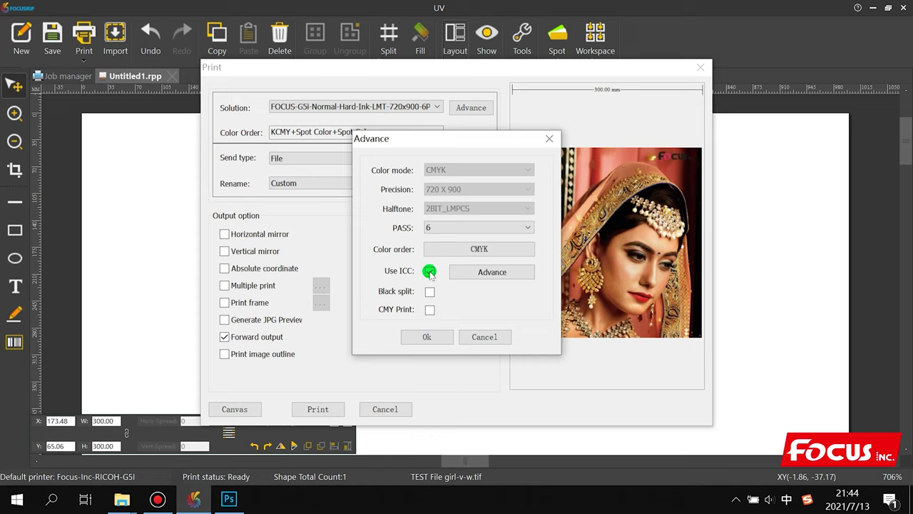
left_click(444, 337)
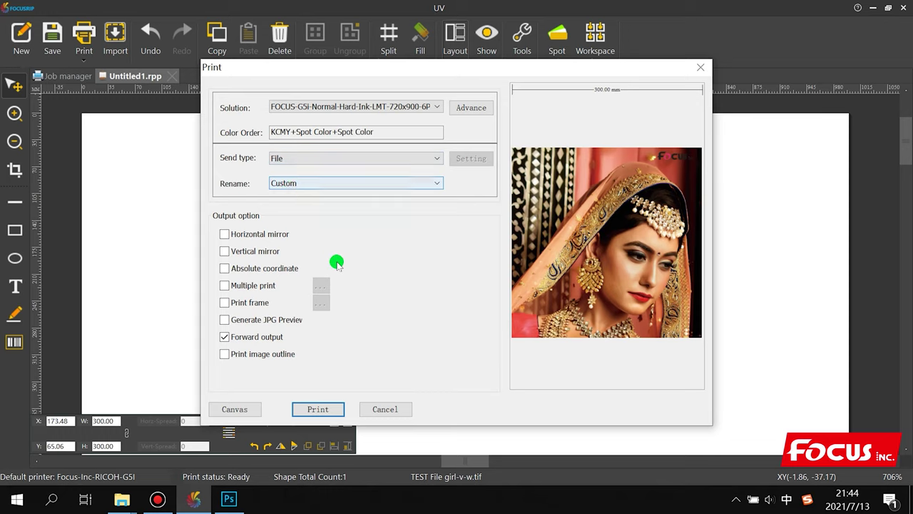
Step: Try the Horizontal mirror, Vertical mirror and Multiple print output options one by one, switching each back off
left_click(225, 235)
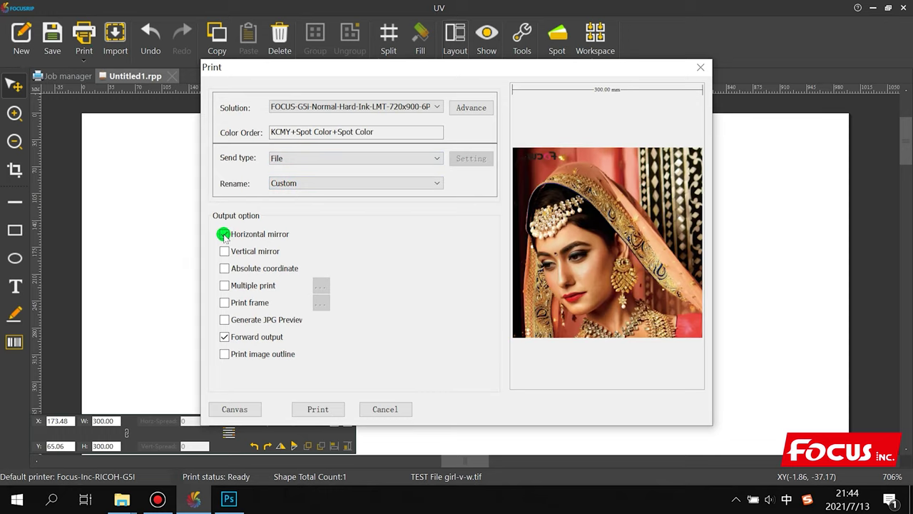
left_click(224, 234)
left_click(225, 252)
left_click(225, 252)
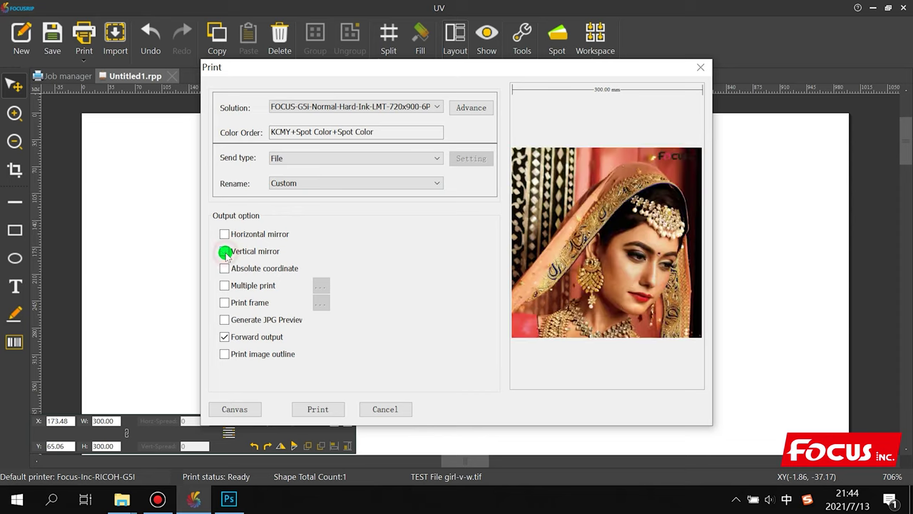
left_click(225, 285)
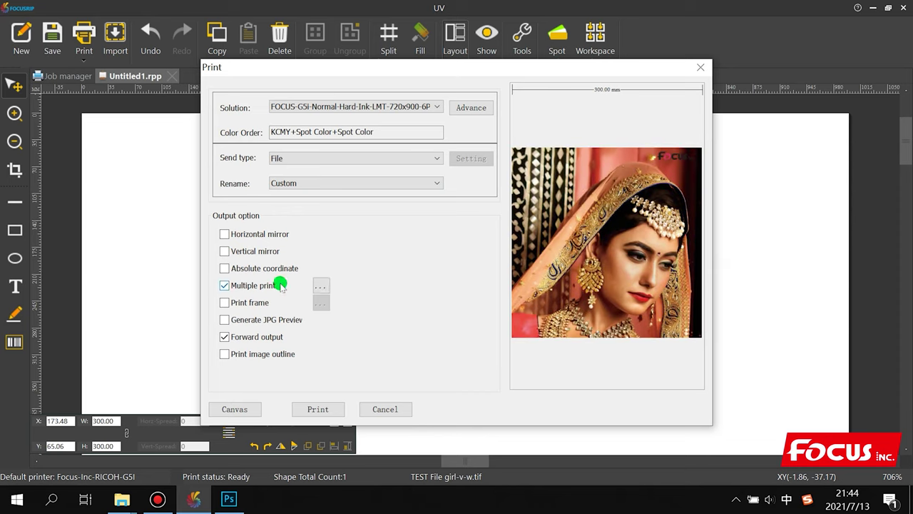
left_click(227, 286)
Step: Try the Print frame option and view its settings, switch it off, and toggle Forward output off and on
left_click(225, 302)
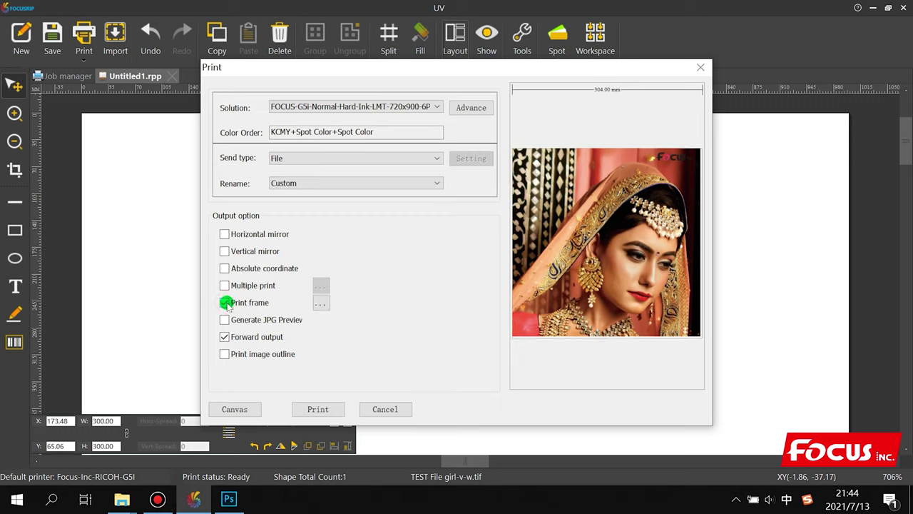
left_click(318, 305)
left_click(461, 319)
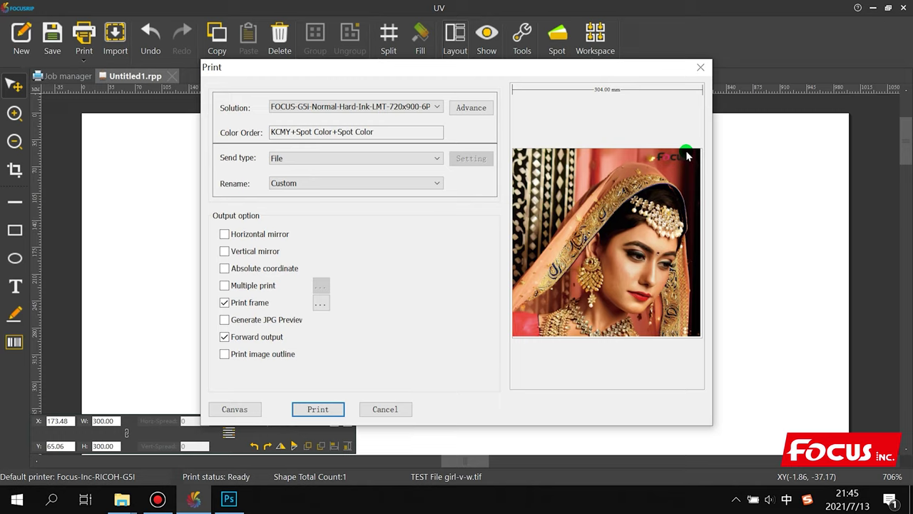
left_click(223, 303)
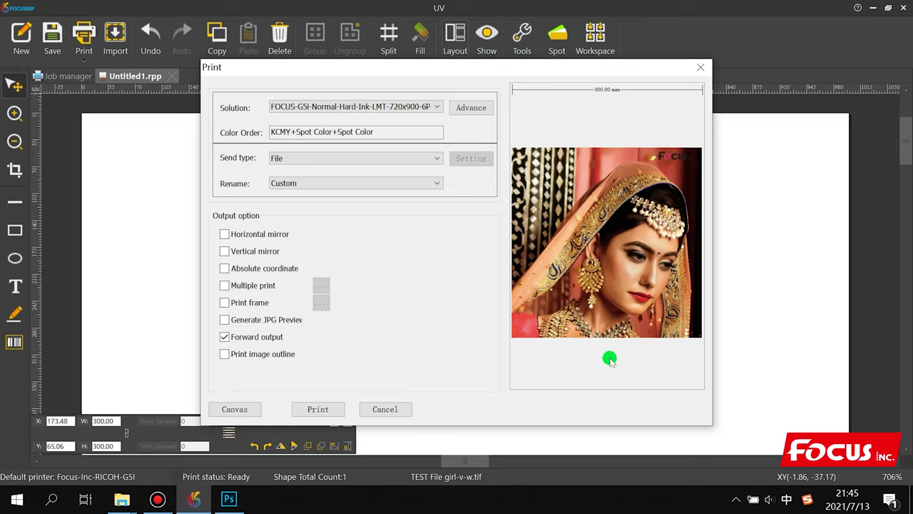
left_click(226, 337)
left_click(225, 338)
Step: Print the job to a PRN file on the desktop named Test-print-file-girls-v-w
left_click(324, 408)
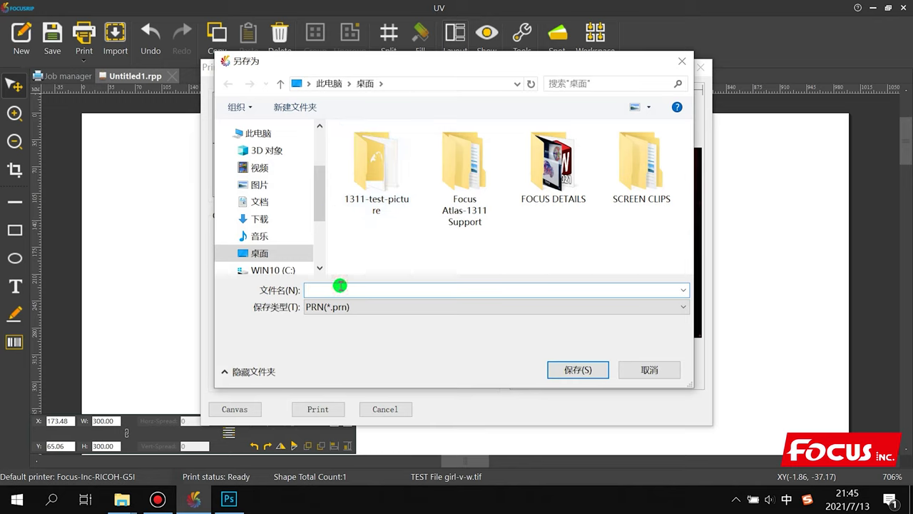
type("Te")
key("shift")
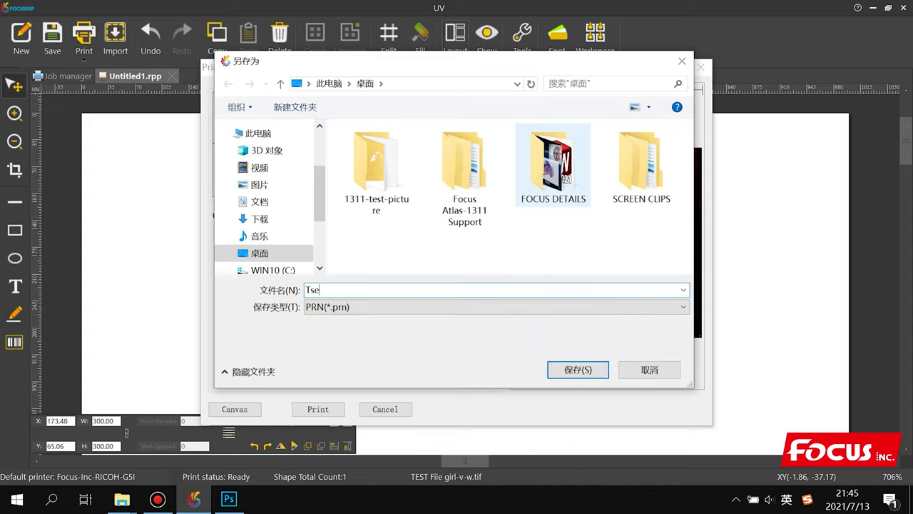
type("st-print-file")
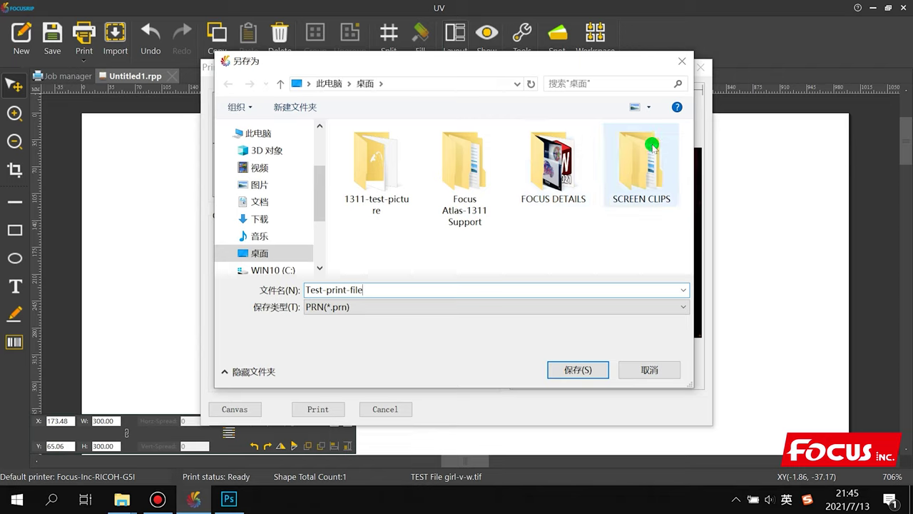
type("-girls-v-w")
left_click(586, 370)
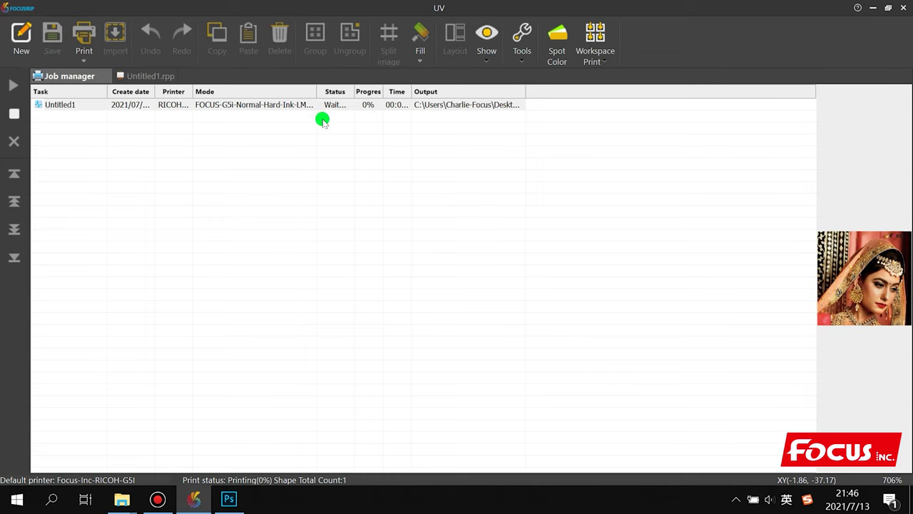
Step: Widen the Status and Progress columns of the job list
left_click_drag(354, 88, 421, 91)
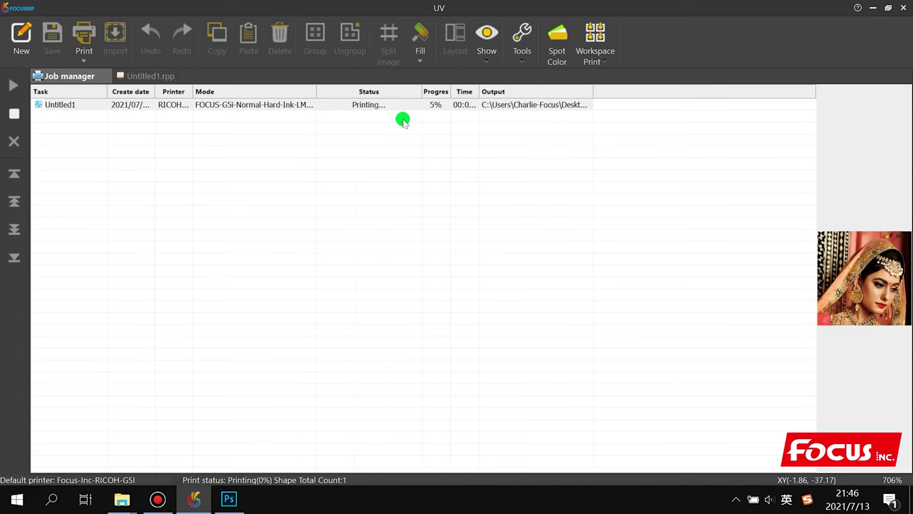
left_click_drag(448, 91, 466, 91)
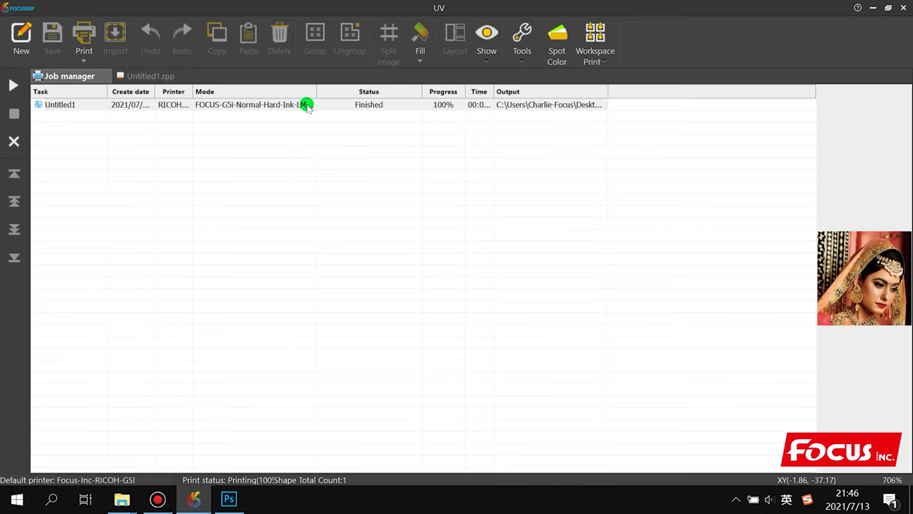
Step: Minimize the open windows and move the generated print file to an empty area of the desktop near the Focus Atlas-1311 Support folder
left_click(871, 8)
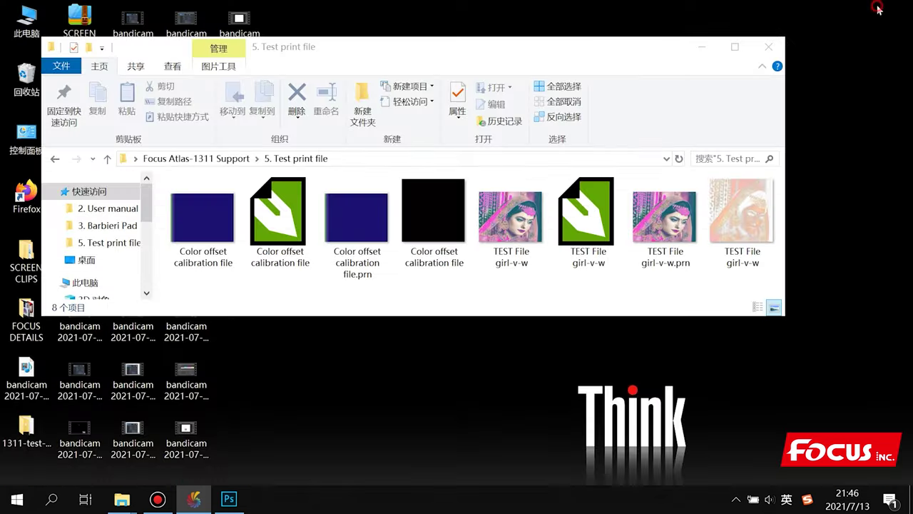
left_click(710, 48)
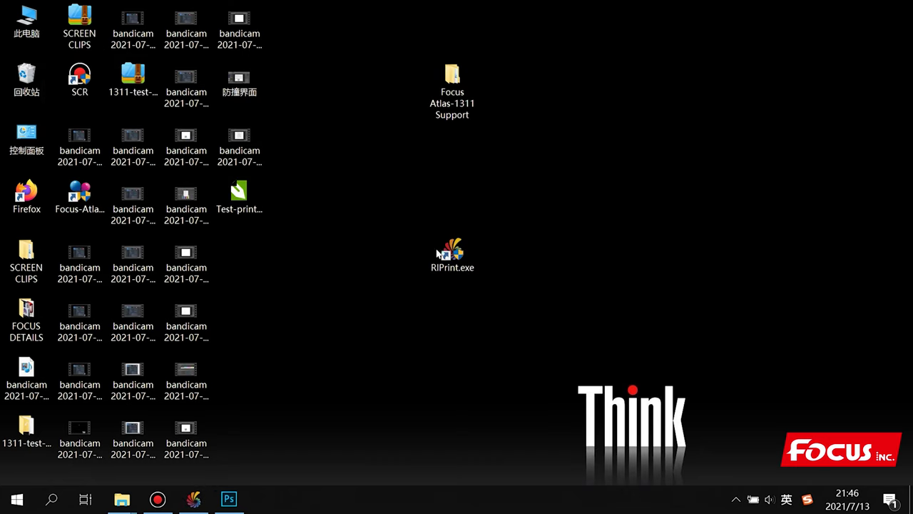
left_click_drag(239, 194, 369, 169)
left_click(317, 264)
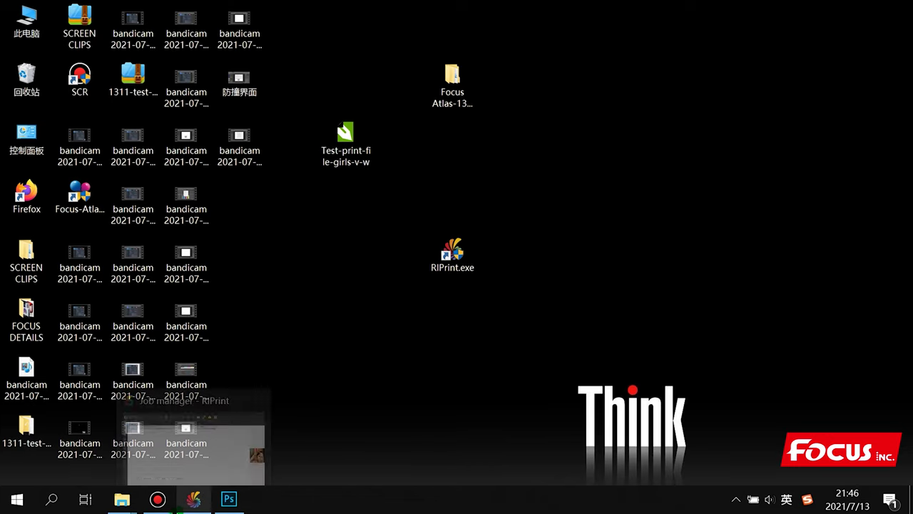
Step: Switch back to the FocusRIP job manager
left_click(154, 505)
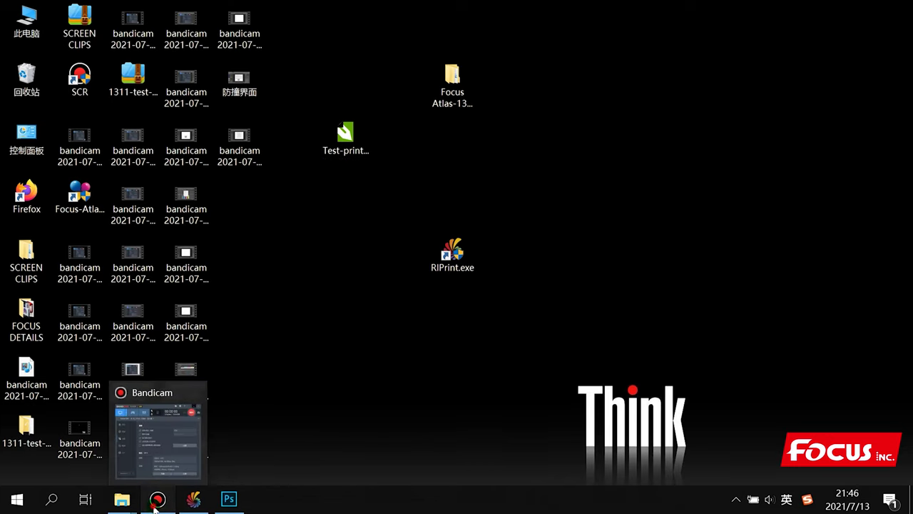
left_click(153, 505)
left_click(189, 499)
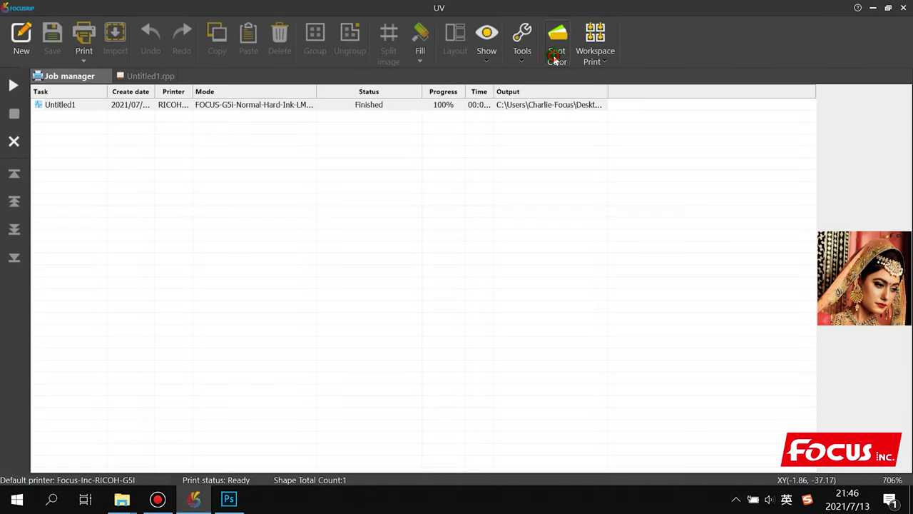
Step: Set the data source type of both active spot colors to None and confirm the spot color settings
left_click(556, 57)
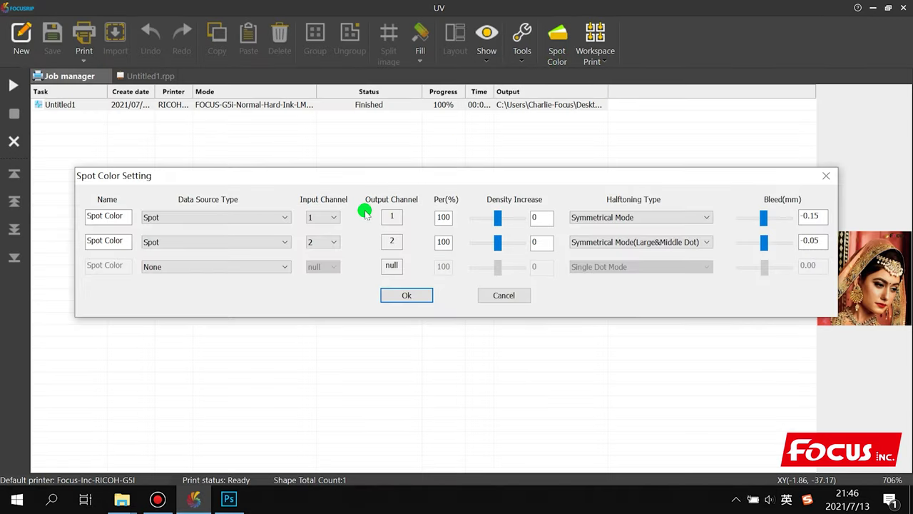
left_click(220, 221)
left_click(191, 226)
left_click(176, 243)
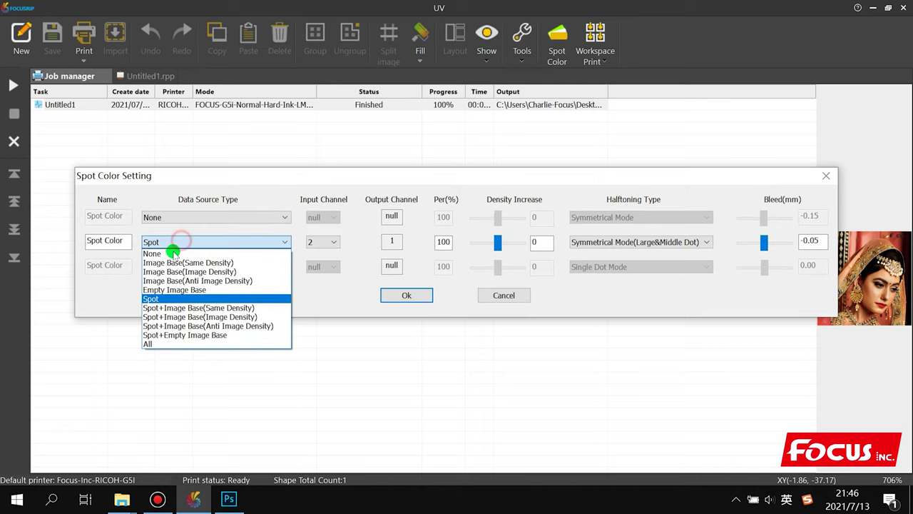
left_click(172, 252)
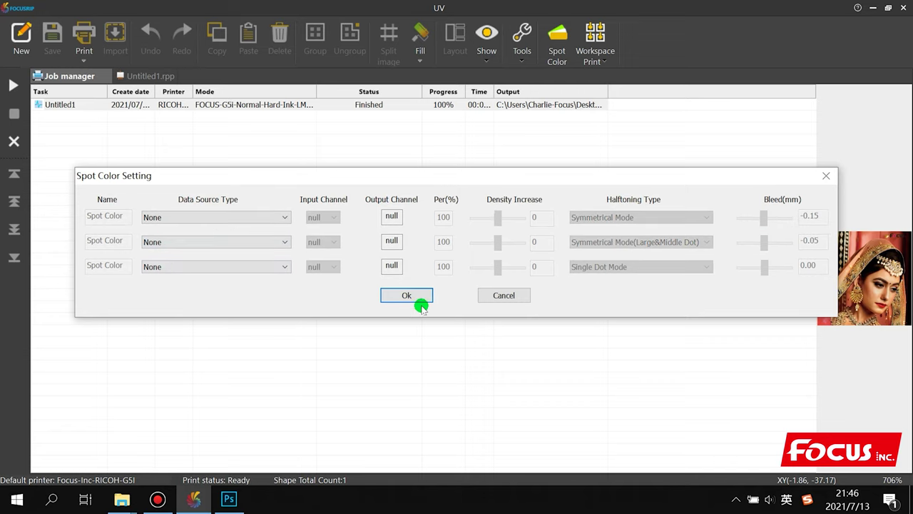
left_click(421, 295)
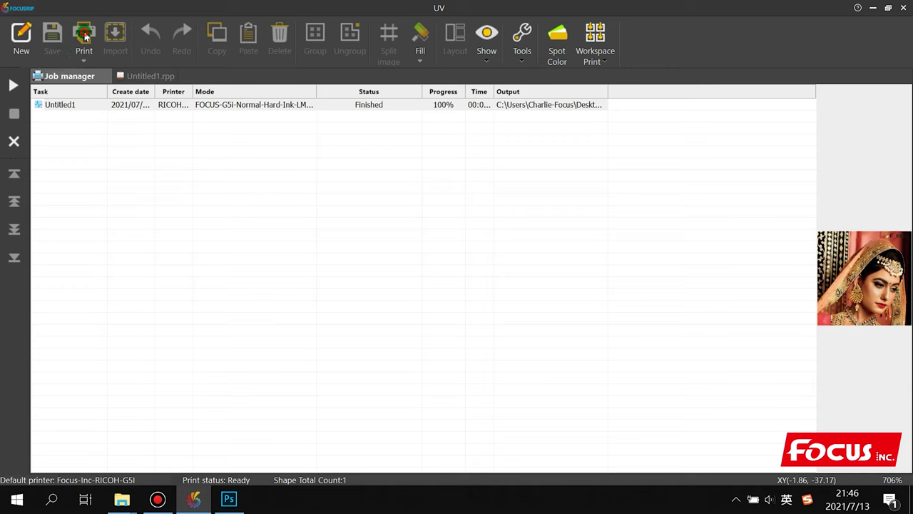
Step: Return to the Untitled1.rpp layout and open its print settings
left_click(129, 75)
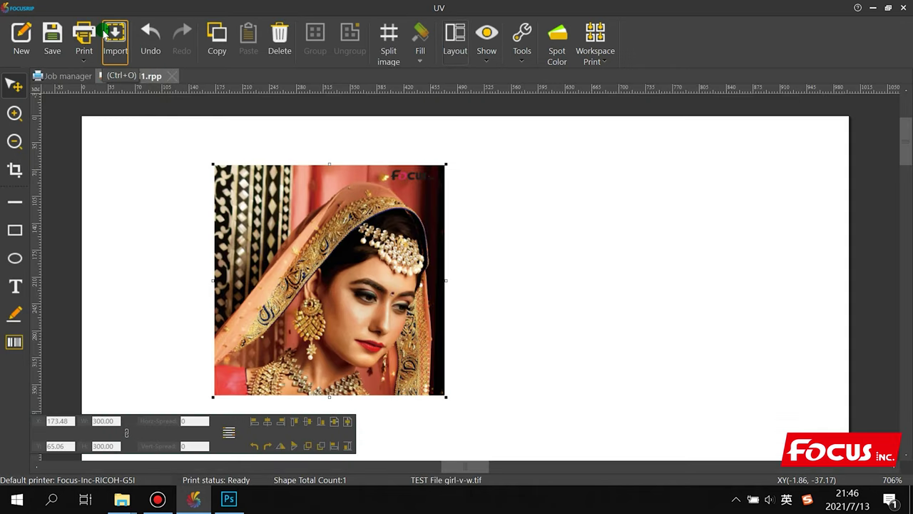
left_click(103, 39)
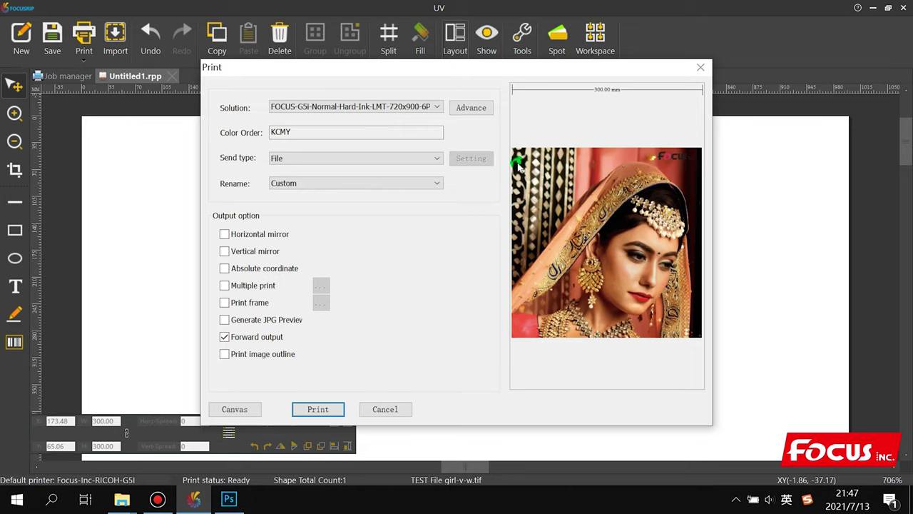
left_click(157, 499)
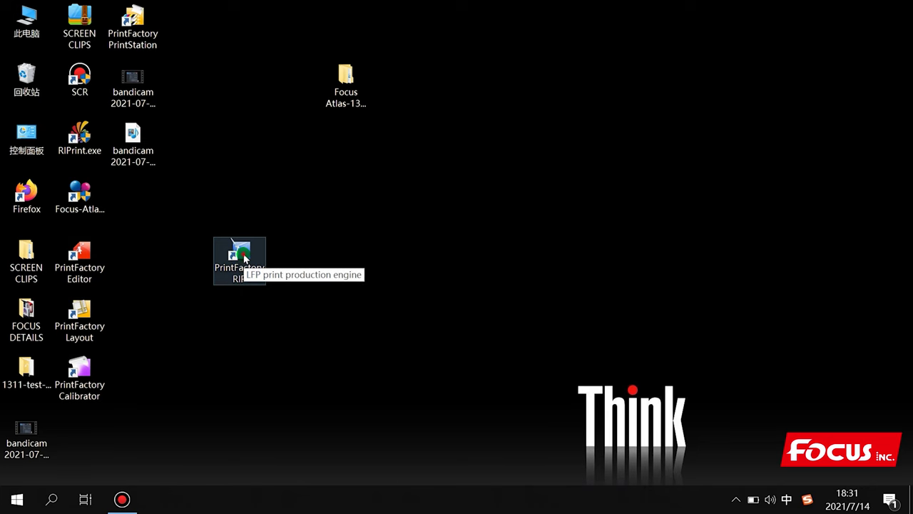
Step: Start PrintFactory RIP, set the XuanYu G5i output device to a folder connection and browse for its folder
double_click(244, 258)
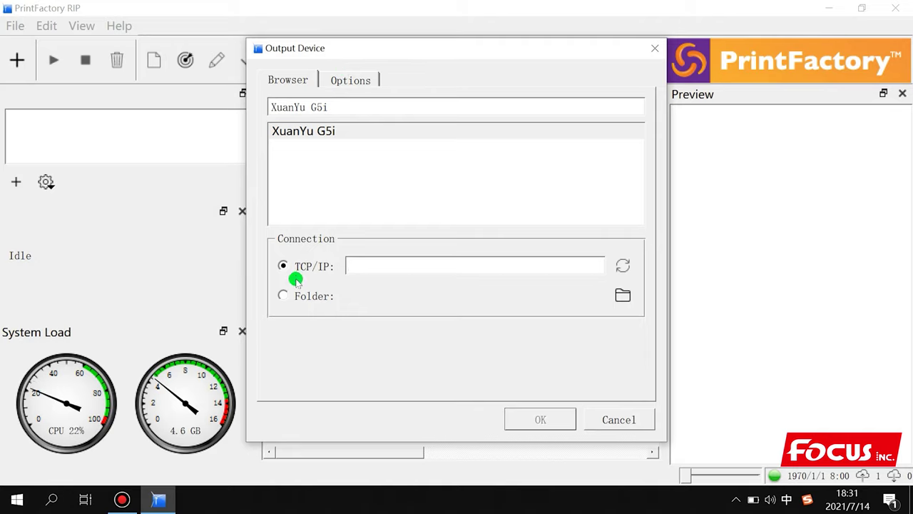
left_click(283, 296)
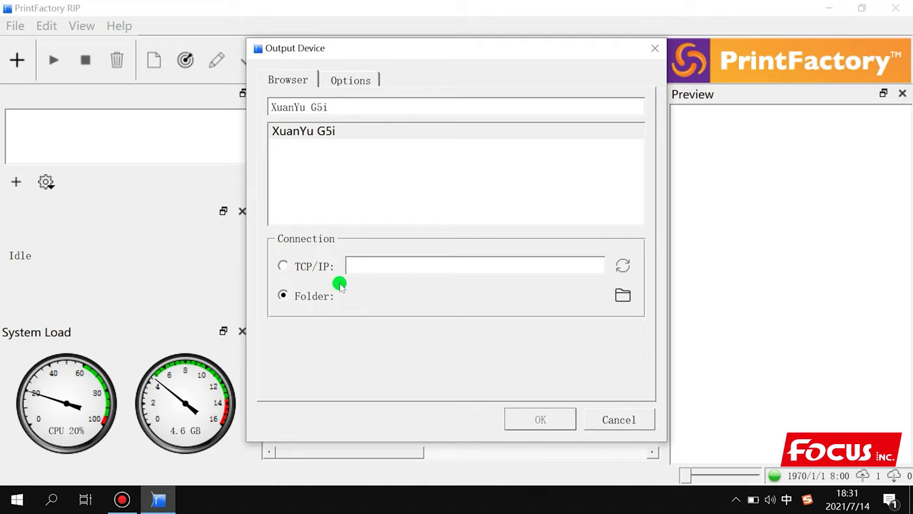
left_click(622, 297)
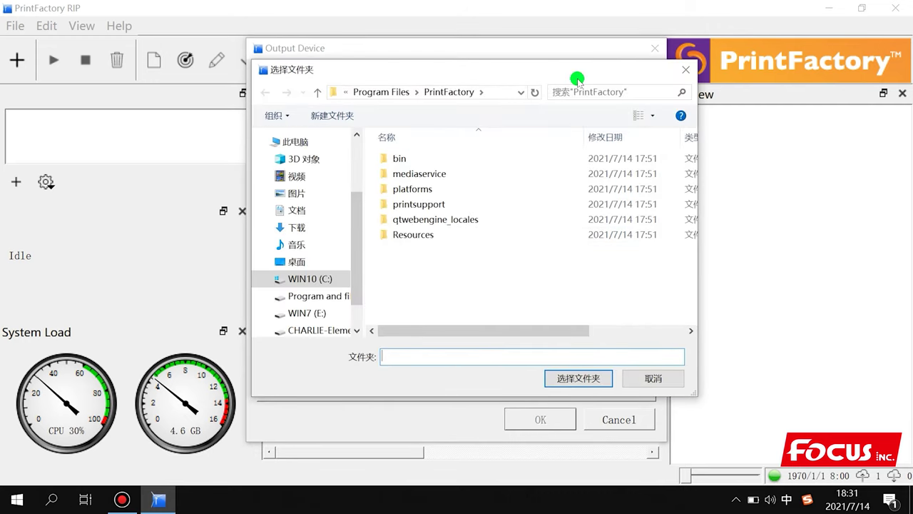
left_click_drag(573, 69, 504, 84)
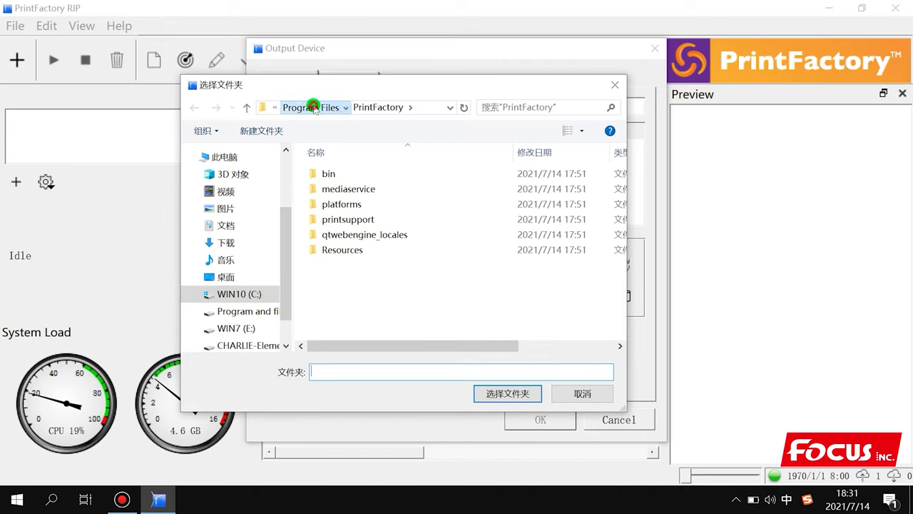
Step: Browse to the Program and files (D:) drive as the location for the output folder
left_click(312, 106)
left_click(289, 107)
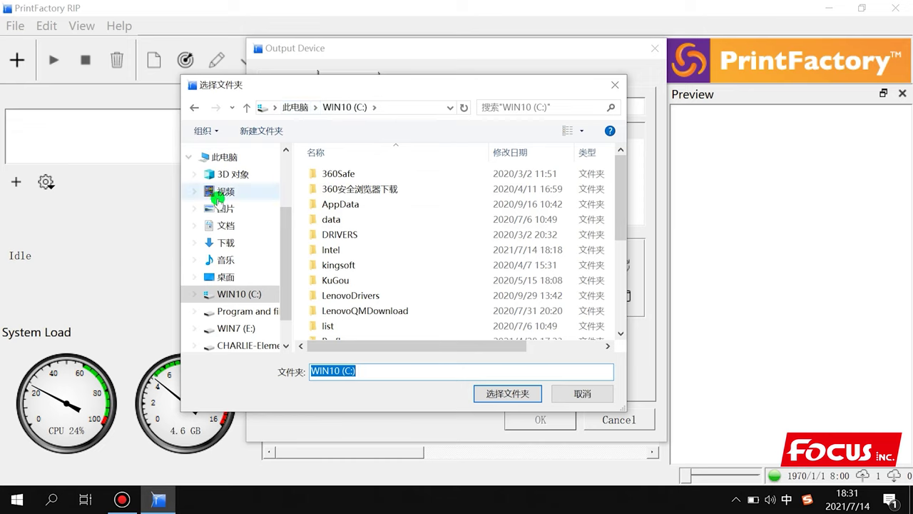
left_click(247, 310)
left_click(242, 293)
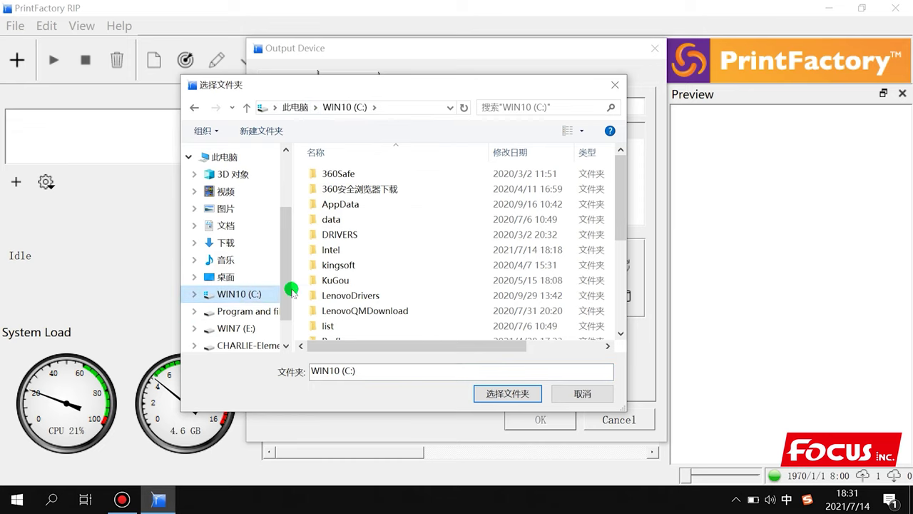
scroll(348, 264, "down", 1)
scroll(347, 264, "down", 1)
left_click(228, 311)
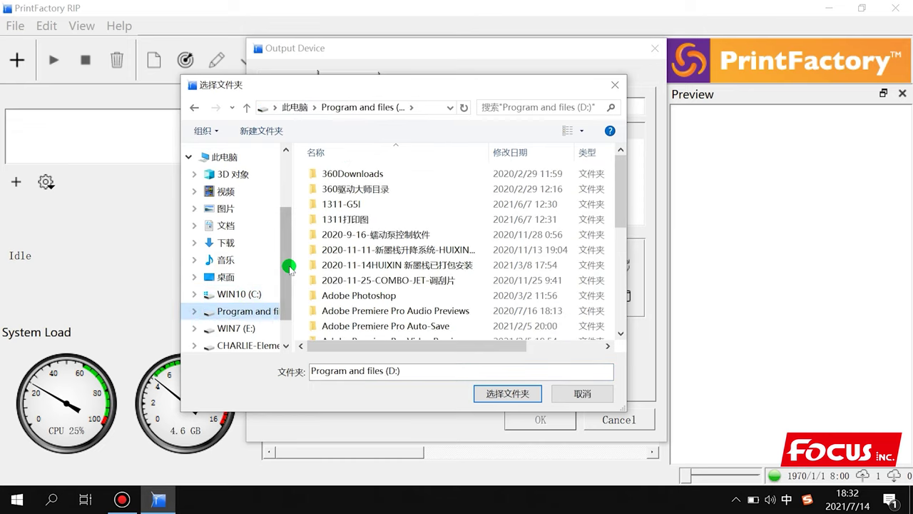
scroll(332, 261, "down", 5)
scroll(332, 261, "down", 1)
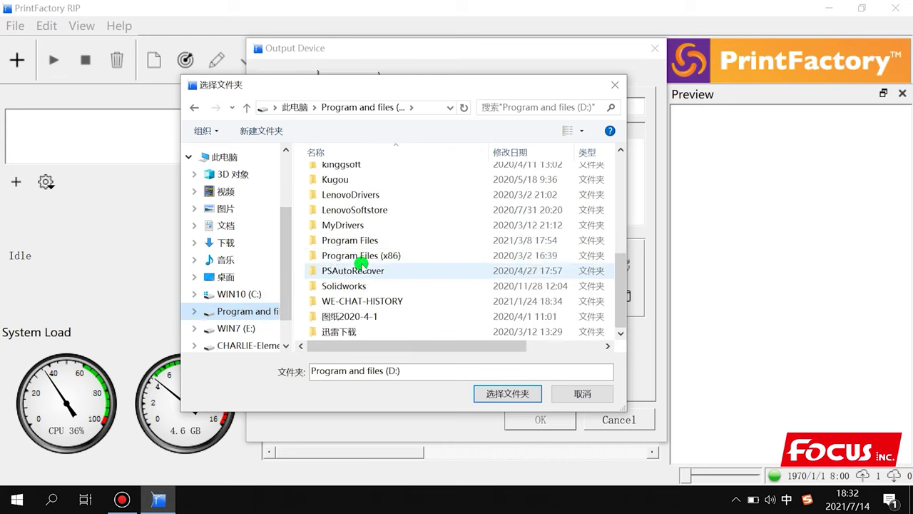
Step: Widen the folder tree of the folder selection dialog and reopen the Program and files (D:) drive
right_click(464, 241)
mouse_move(501, 392)
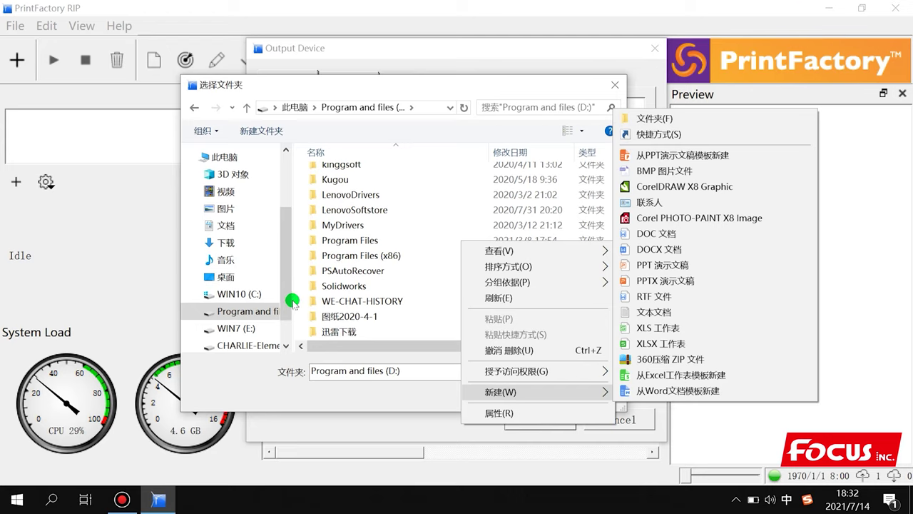
left_click(285, 326)
left_click_drag(292, 321, 371, 299)
left_click(250, 271)
left_click(239, 255)
left_click(259, 270)
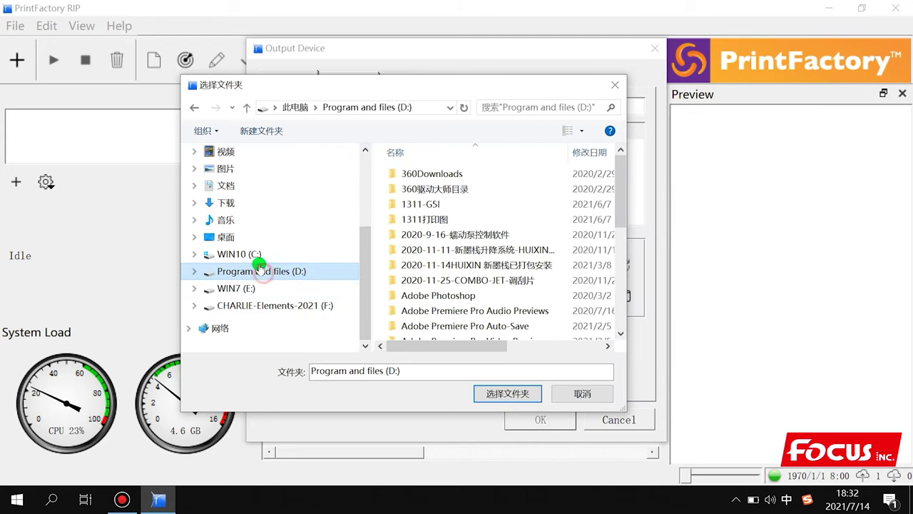
Step: Create a new folder named PF-RIP on the Program and files (D:) drive
right_click(514, 202)
mouse_move(570, 350)
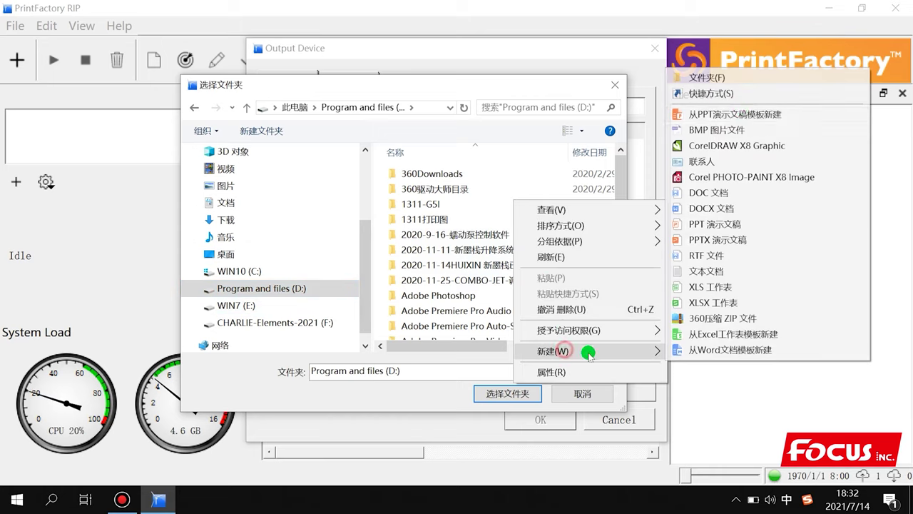
left_click(722, 78)
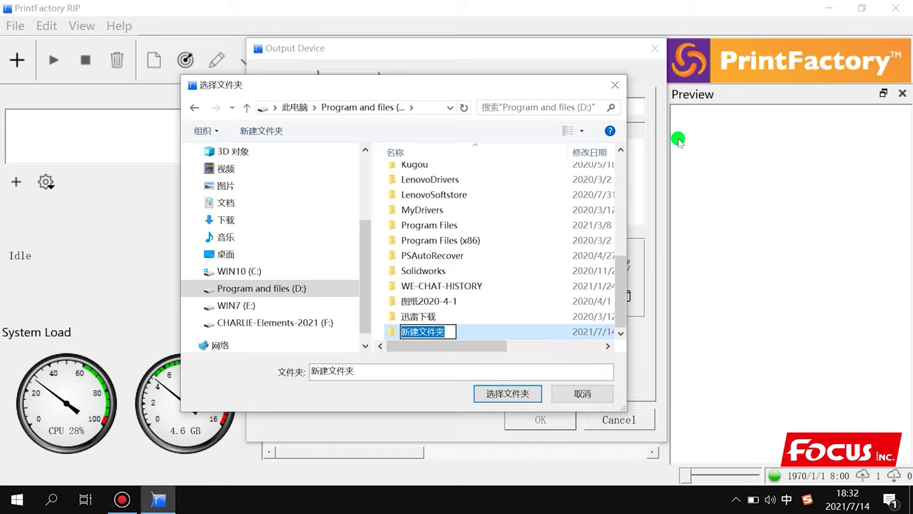
key("shift")
type("PF-RIP")
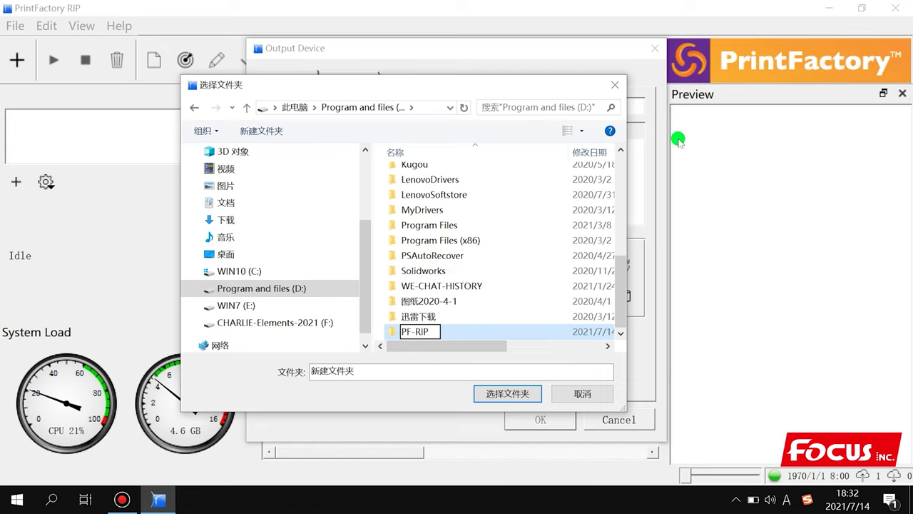
left_click(534, 303)
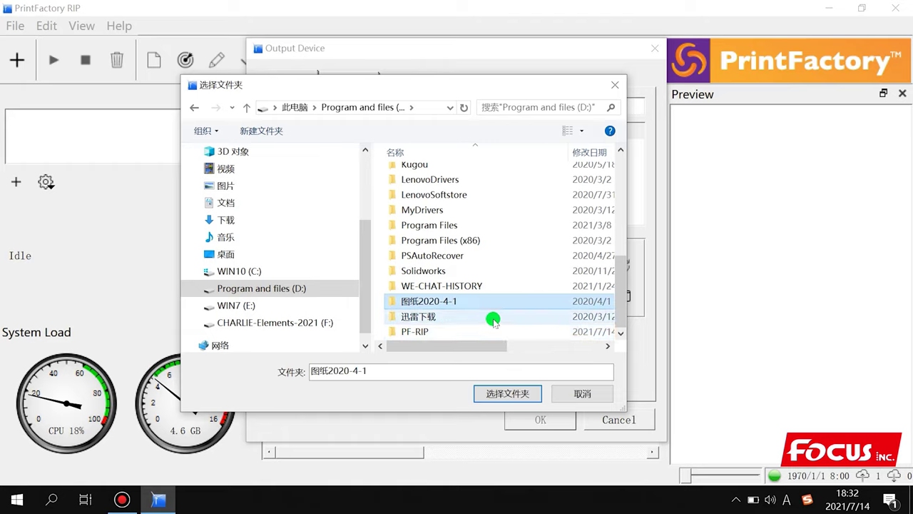
Step: Choose D:/PF-RIP as the output device's connection folder and confirm the device
left_click(460, 332)
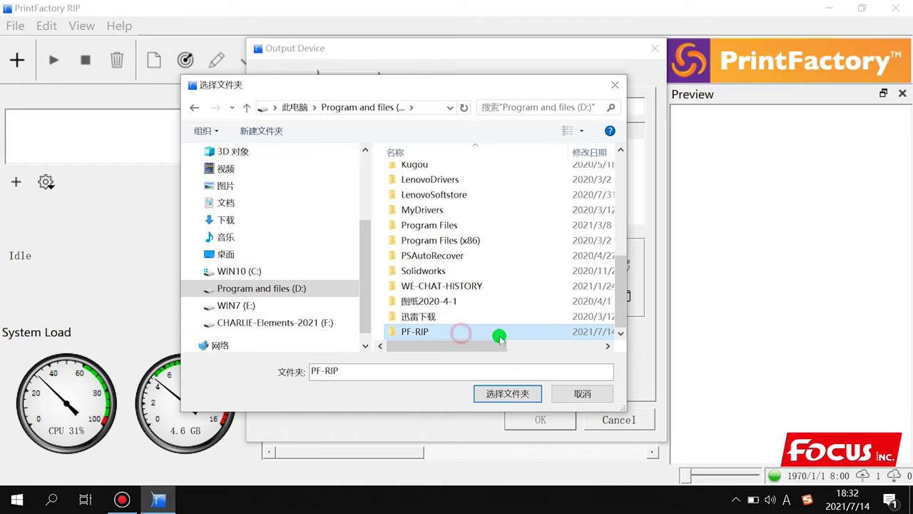
left_click(508, 393)
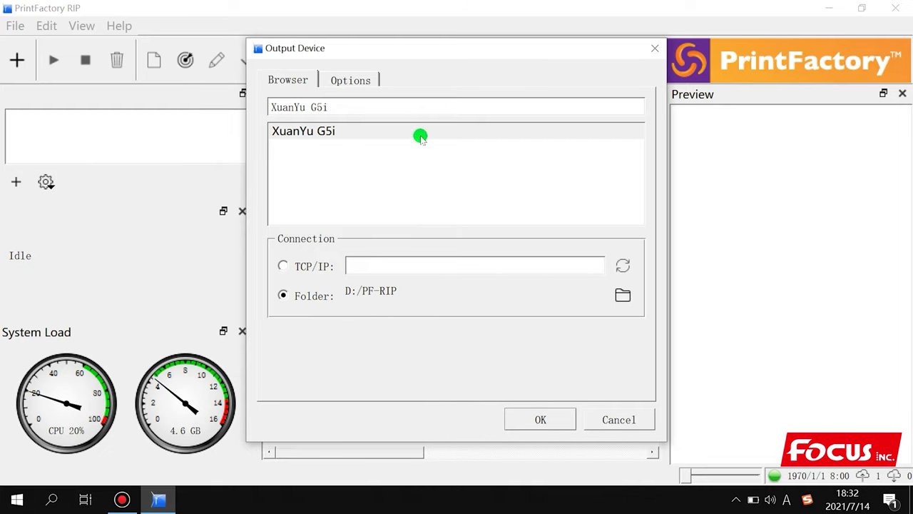
left_click(540, 418)
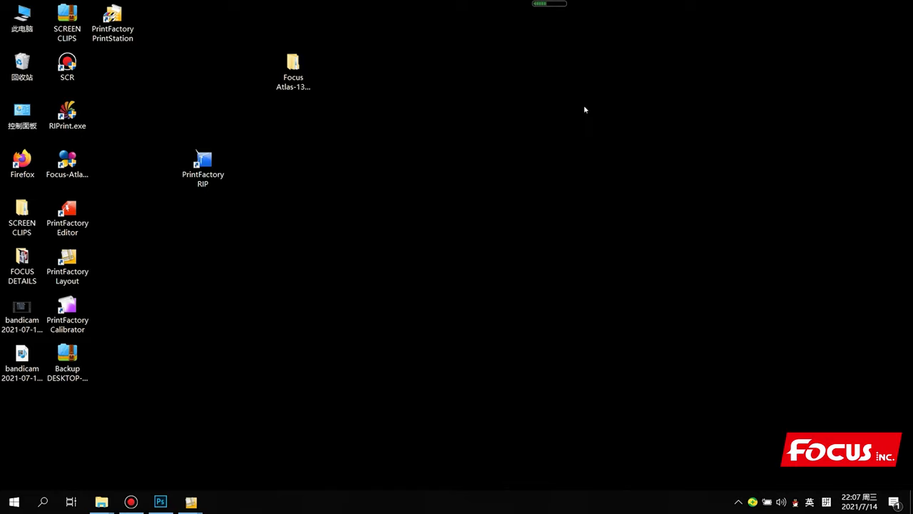
Step: Start PrintFactory RIP from the desktop and select the Focus G5i printer
left_click(299, 239)
left_click(217, 166)
double_click(218, 165)
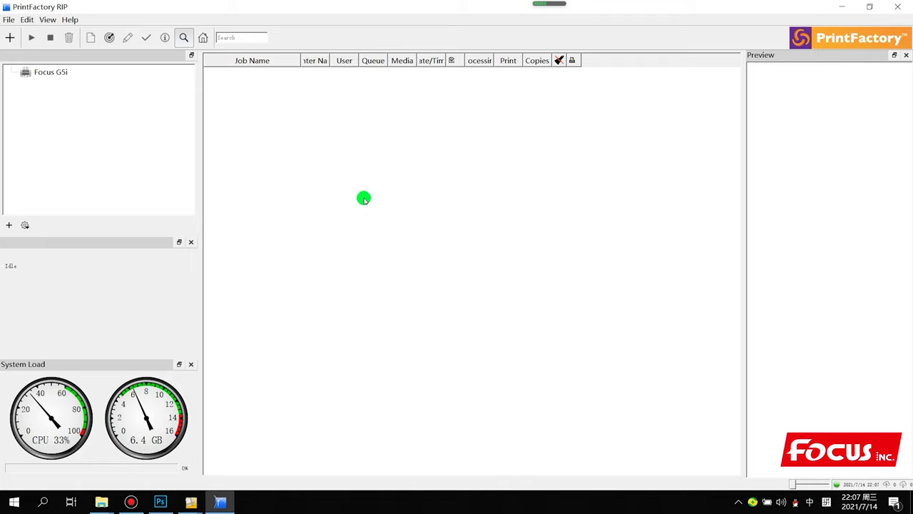
left_click(97, 122)
left_click(41, 74)
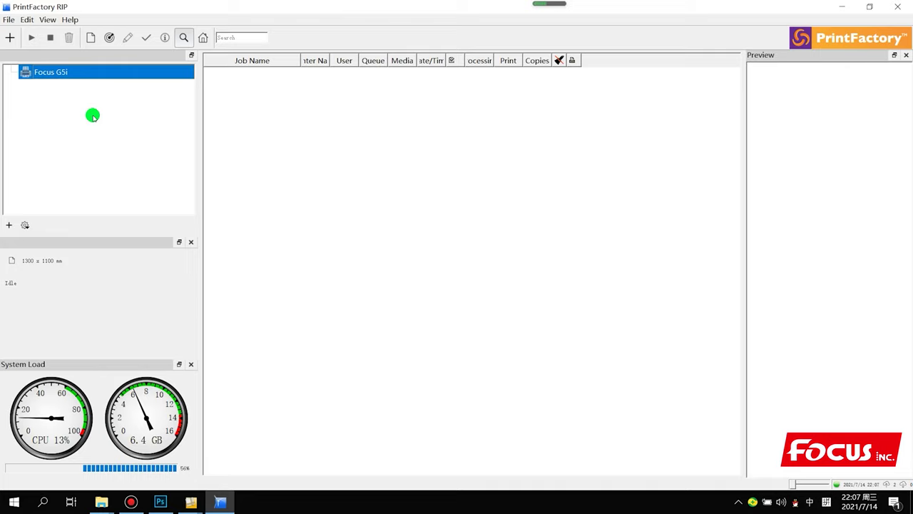
Step: Start restoring the RIP preferences and browse for a backup file
left_click(27, 19)
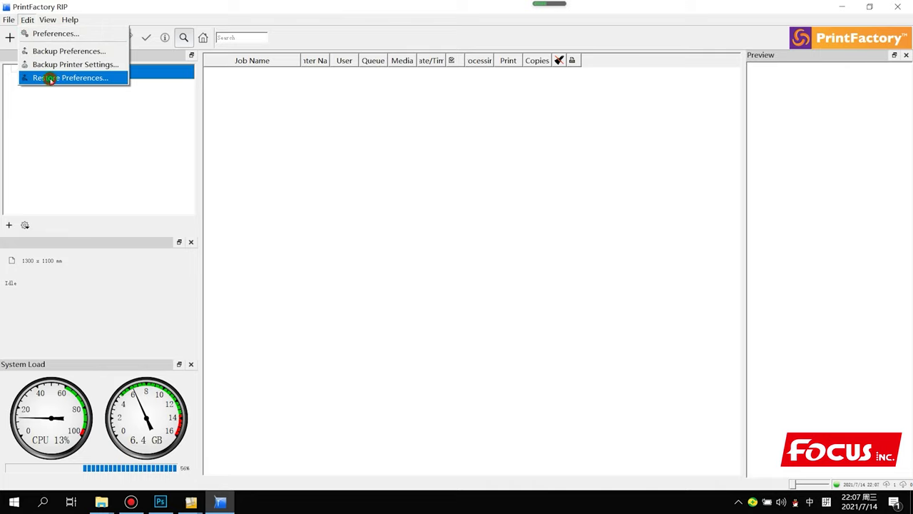
left_click(50, 79)
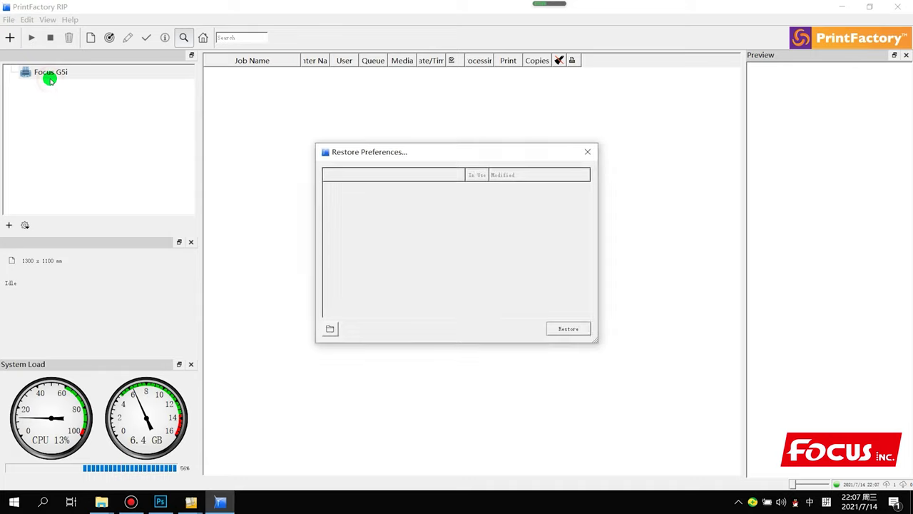
left_click(329, 330)
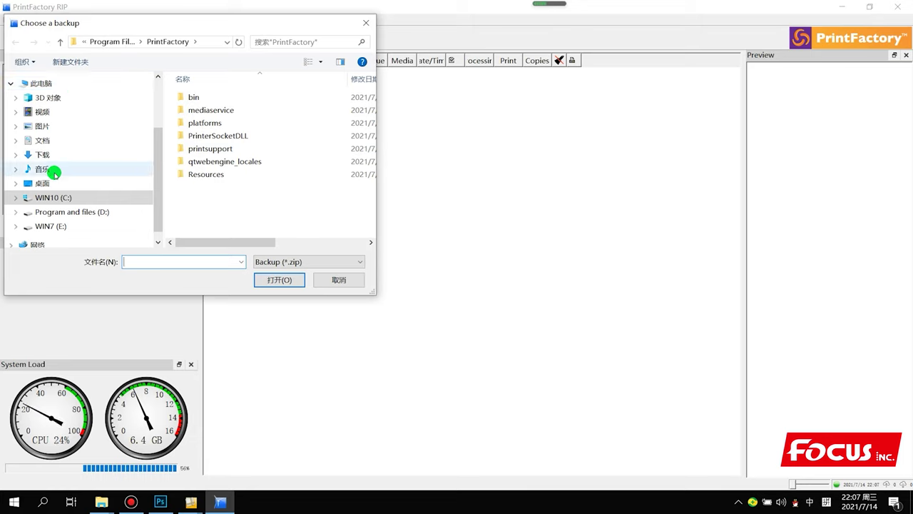
Step: Open the desktop folder Focus Atlas-1311 Support, 4. Rip software, Print-Factory RIP, 3. Restore Preferences
left_click(56, 183)
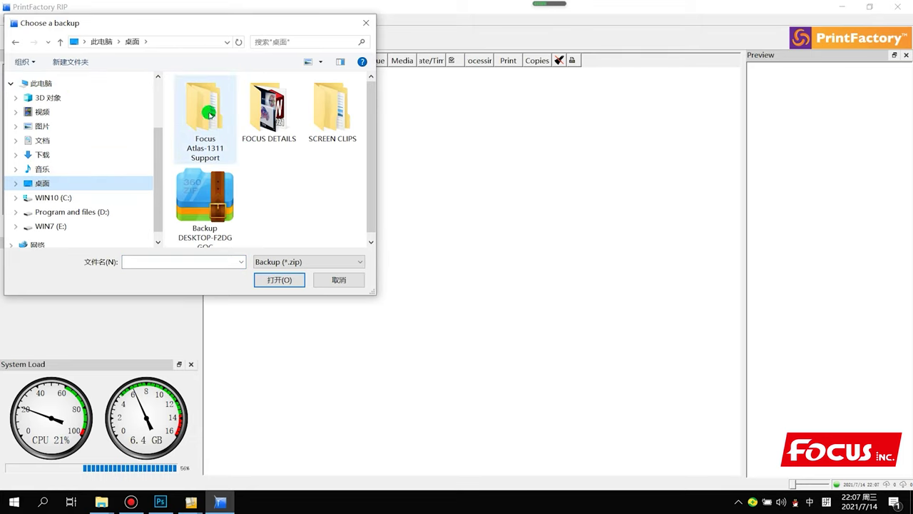
double_click(208, 114)
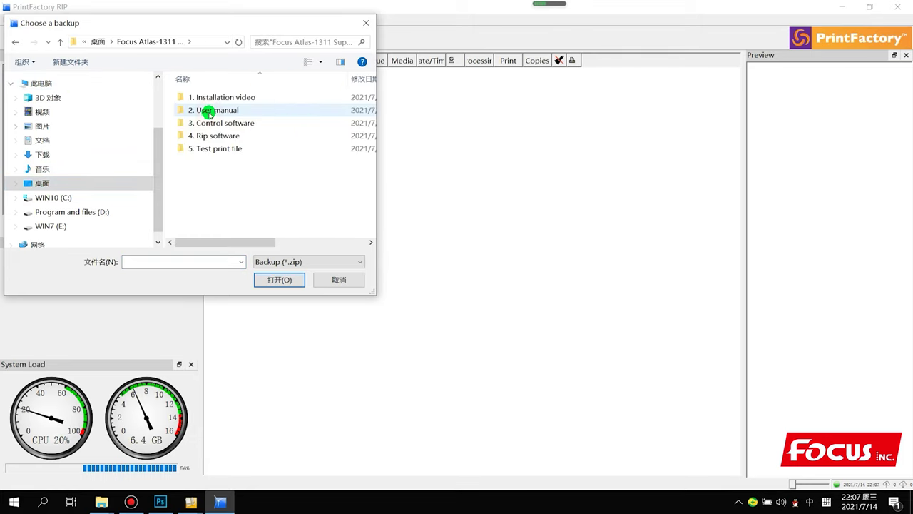
double_click(237, 138)
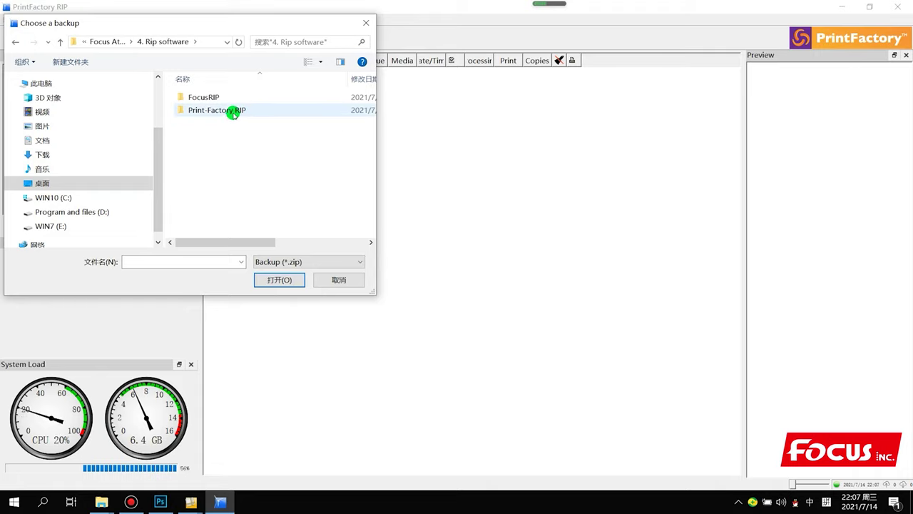
double_click(234, 115)
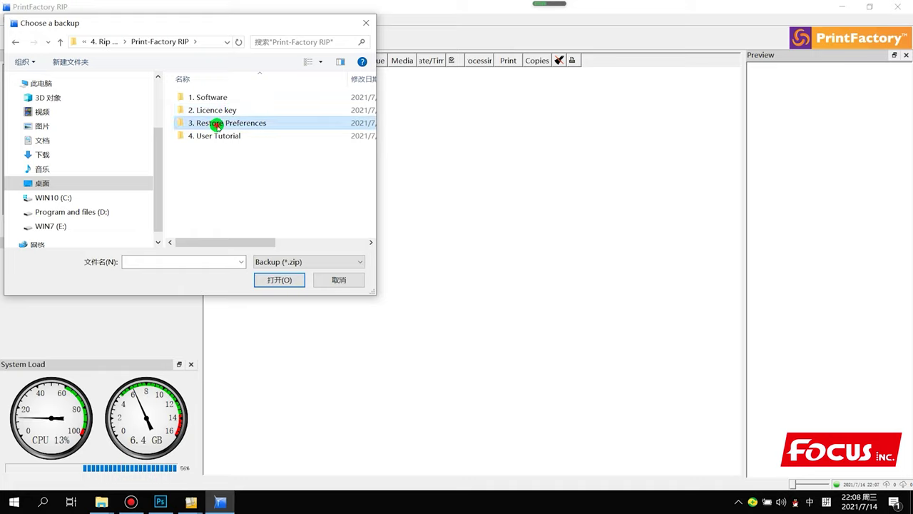
double_click(215, 125)
Step: Restore the preferences from Backup_Focus_Atlas_1311_PFRIP_Restore_Preferences, overwriting PMMs, labels and other resources
left_click_drag(375, 104, 515, 122)
left_click_drag(329, 77, 411, 102)
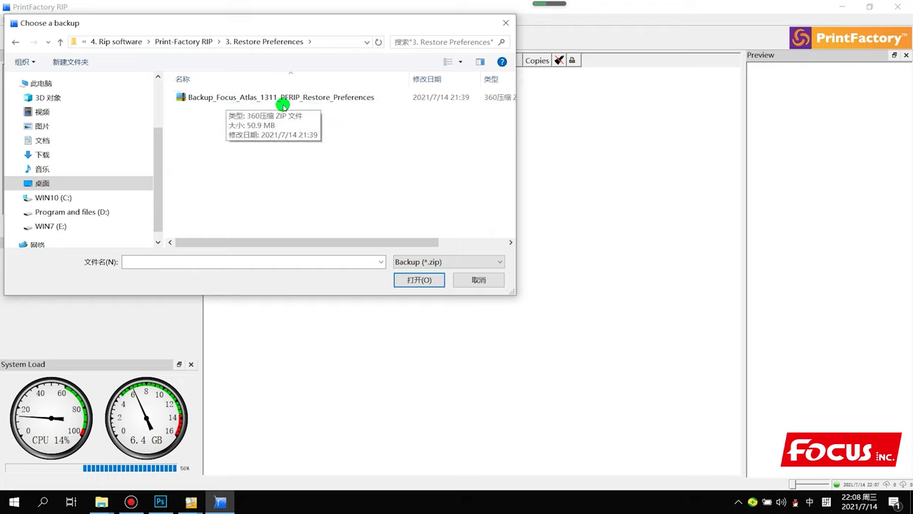
left_click(343, 99)
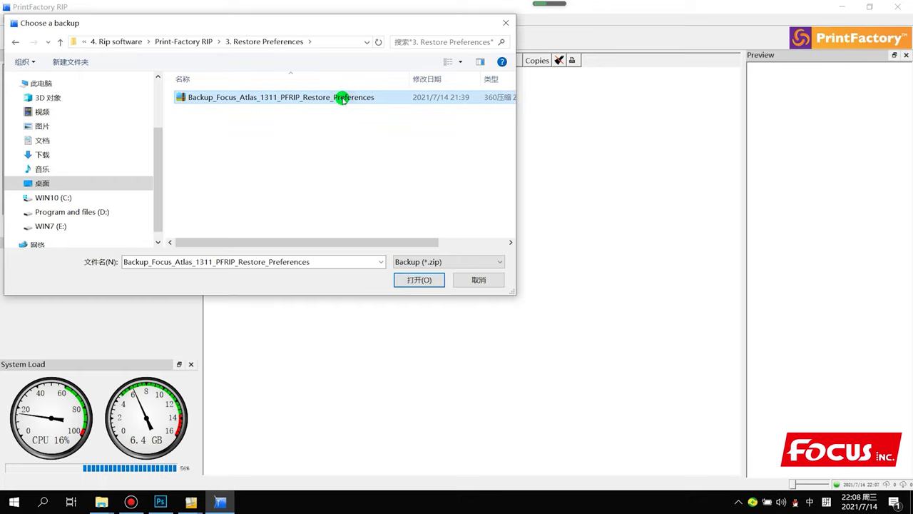
left_click(420, 280)
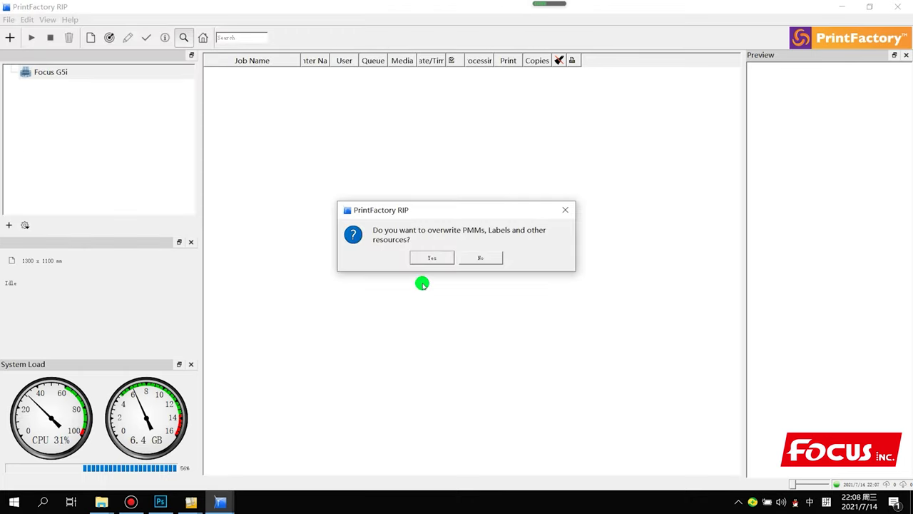
left_click(431, 257)
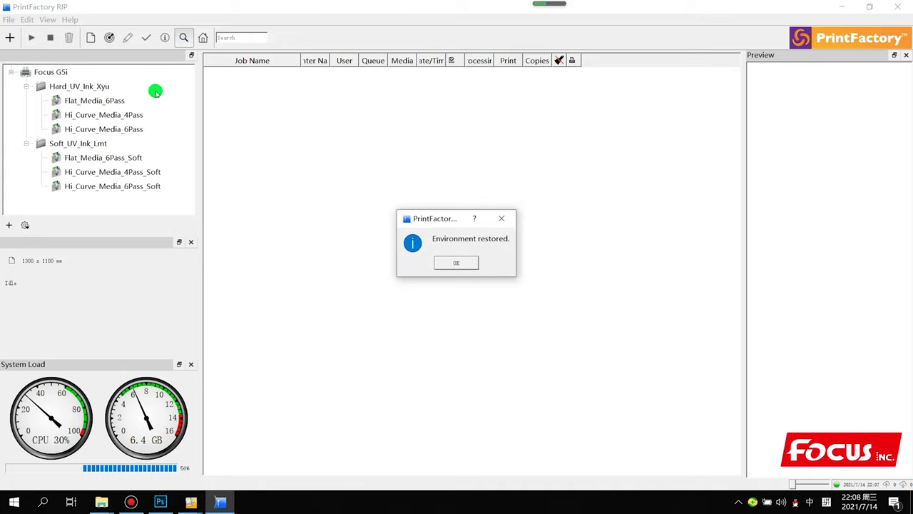
left_click(452, 261)
Step: Review the Hard_UV_Ink_Xyu and Soft_UV_Ink_Lmt groups and compare the hard-ink Flat_Media_6Pass and Hi_Curve_Media_4Pass queues
left_click(91, 86)
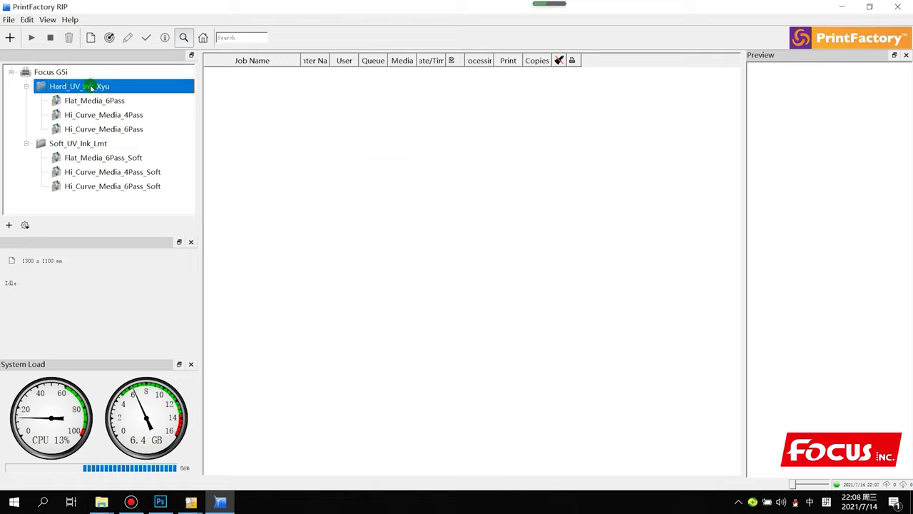
left_click(76, 145)
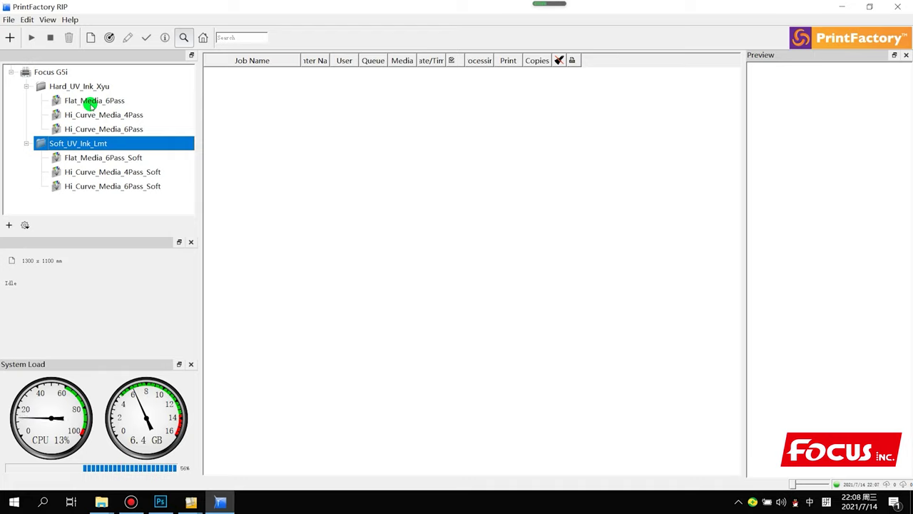
left_click(94, 115)
left_click(91, 102)
left_click(94, 116)
left_click(92, 101)
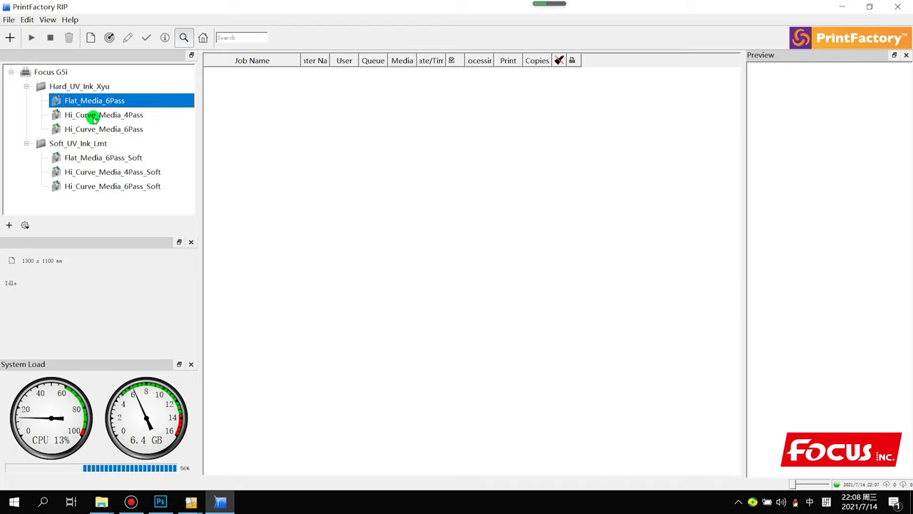
left_click(94, 117)
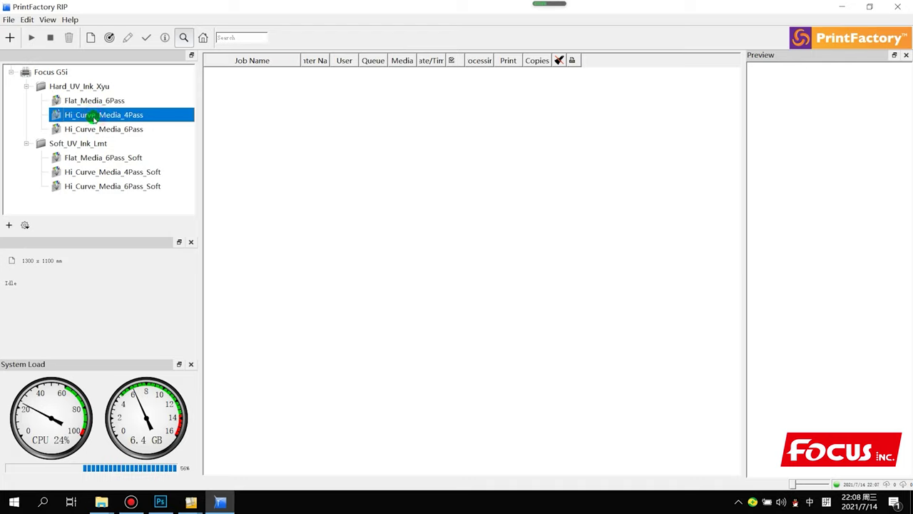
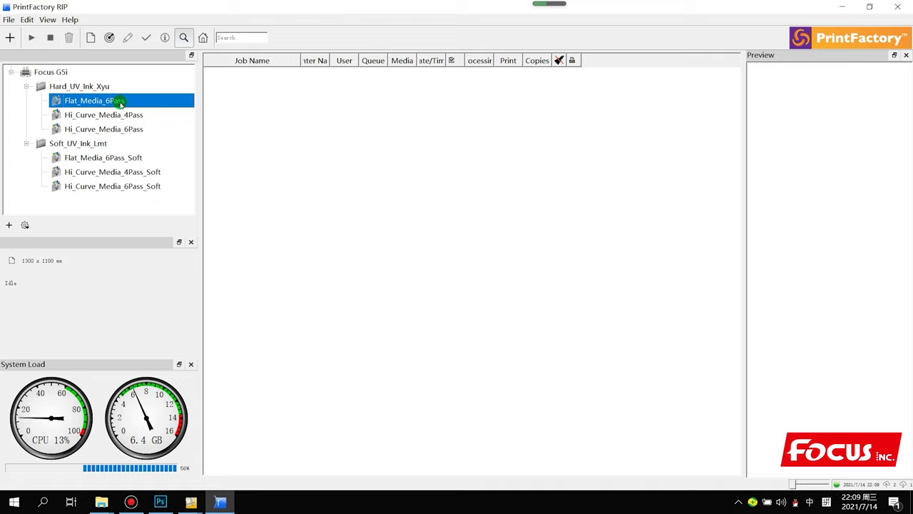
Step: Examine the Flat_Media_6Pass queue's setup, from printing method and hotfolder to media size, reference profile and output mode, without changing anything
right_click(143, 100)
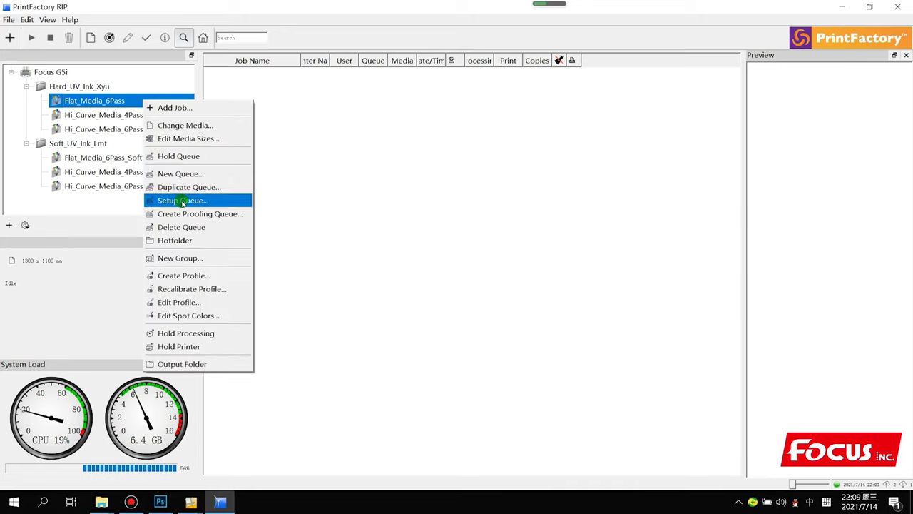
left_click(182, 200)
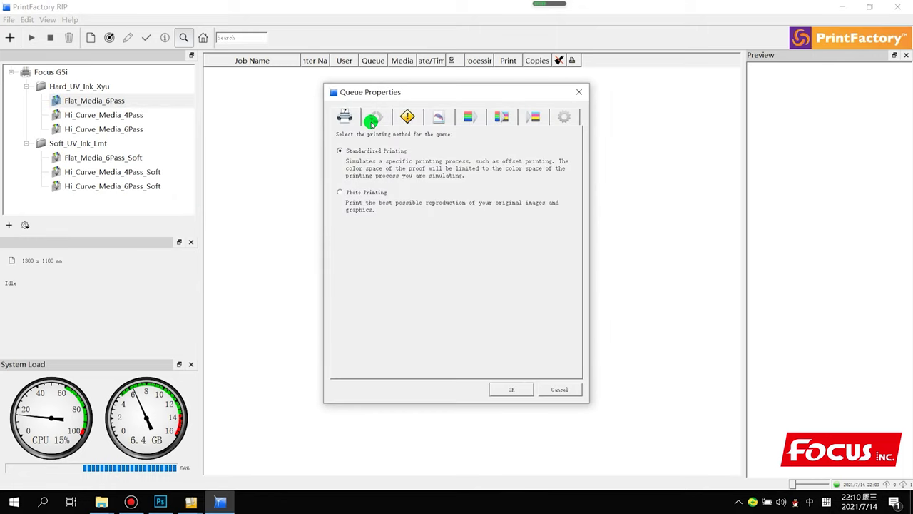
left_click(374, 119)
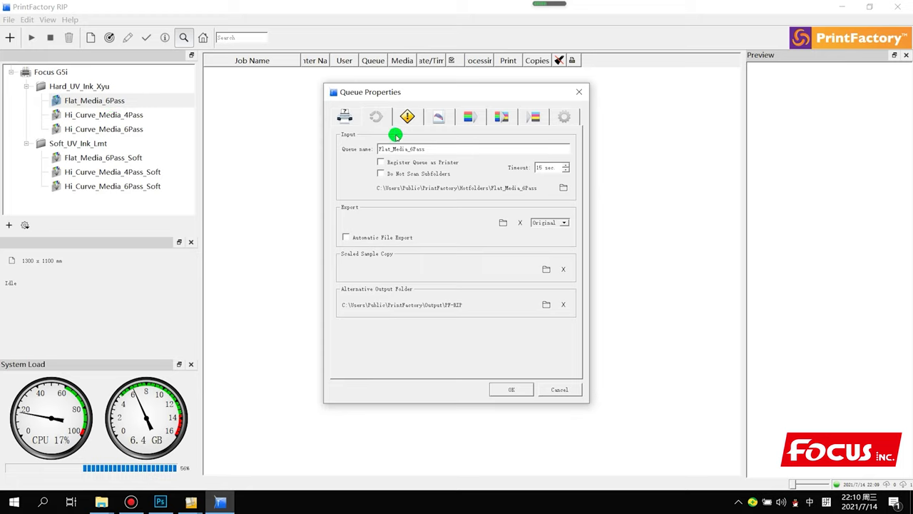
left_click(408, 125)
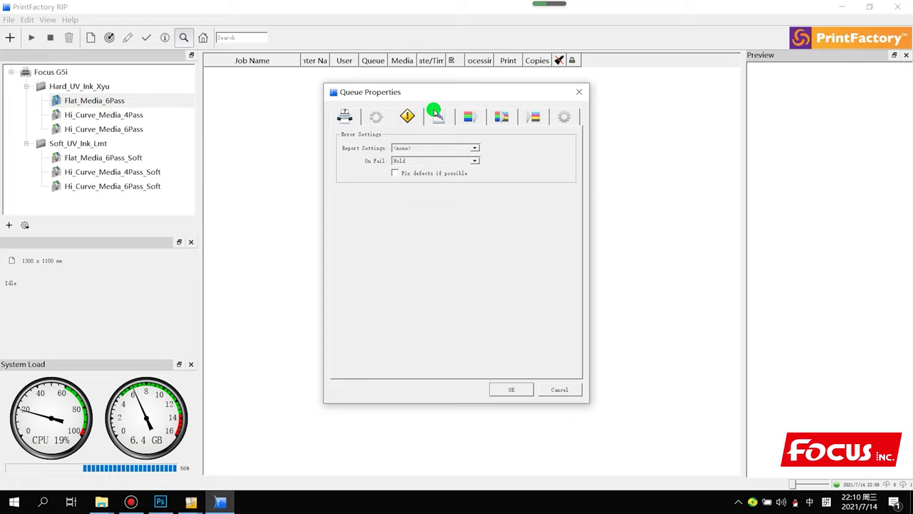
left_click(437, 117)
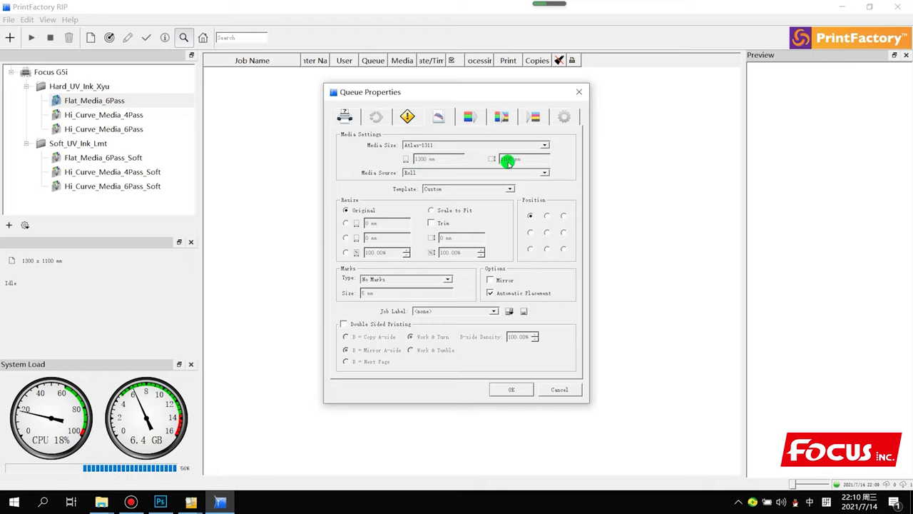
left_click(468, 116)
left_click(500, 116)
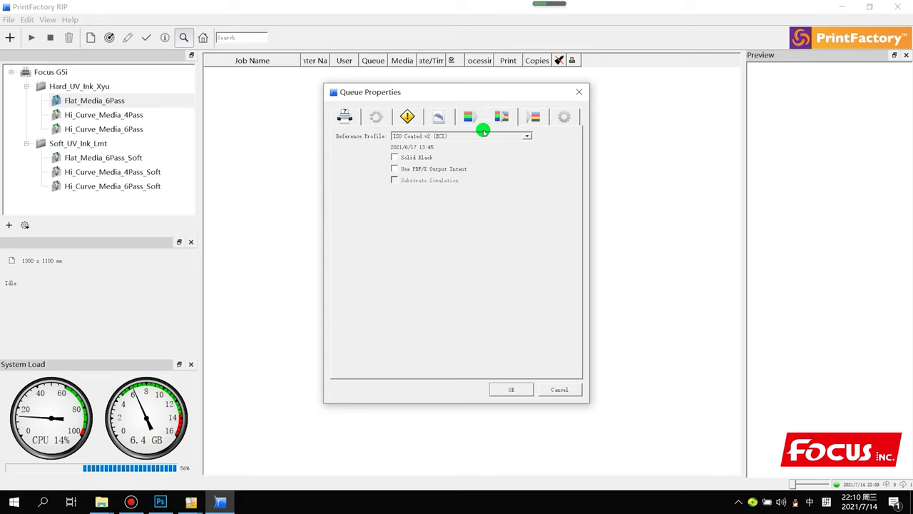
left_click(534, 117)
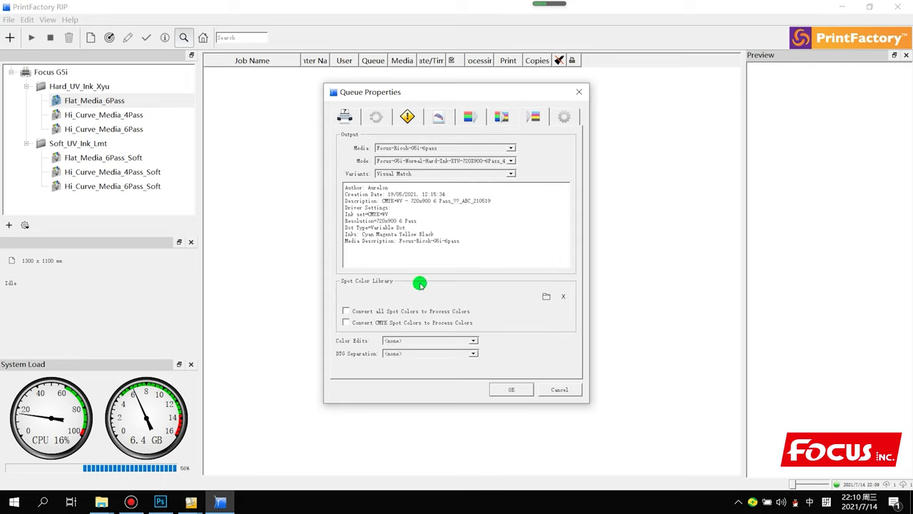
left_click(559, 118)
left_click(533, 117)
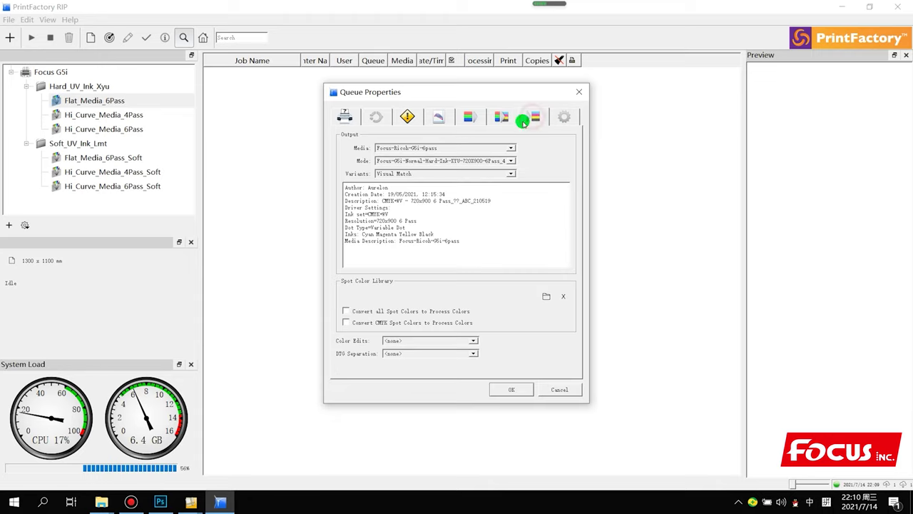
left_click(559, 388)
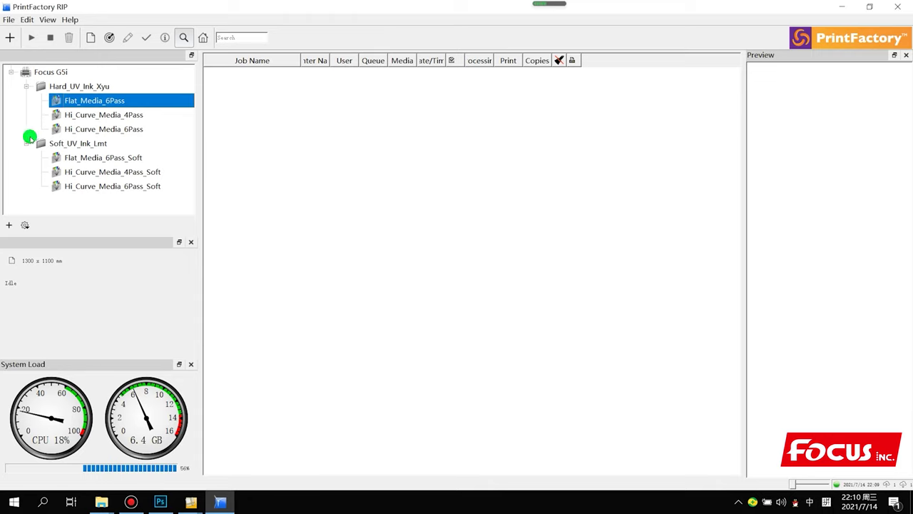
Step: Look over the three soft-ink queues and the hard-ink Hi_Curve_Media_6Pass queue
left_click(95, 186)
left_click(104, 172)
left_click(106, 158)
left_click(105, 129)
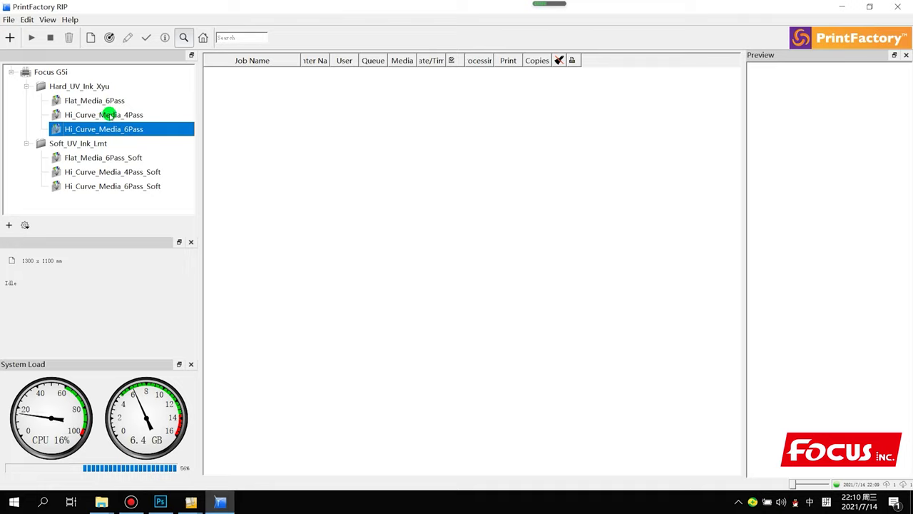
left_click(274, 176)
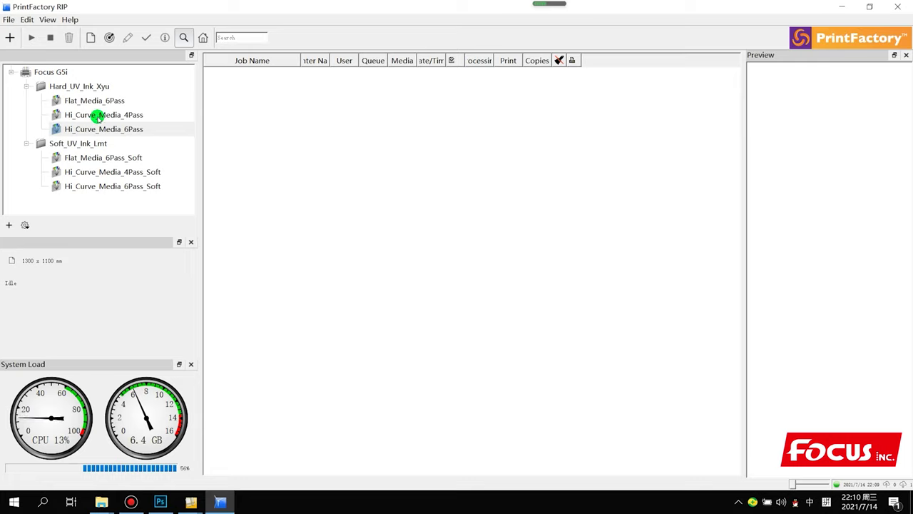
Step: Compare the Flat_Media_6Pass, Hi_Curve_Media_4Pass and Hi_Curve_Media_6Pass queues within the Hard_UV_Ink_Xyu group
left_click(98, 87)
left_click(101, 104)
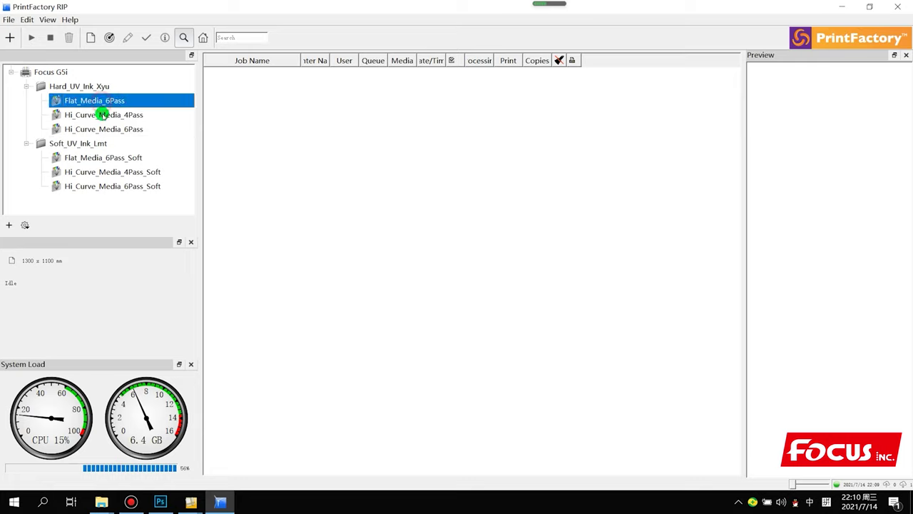
left_click(100, 115)
left_click(100, 129)
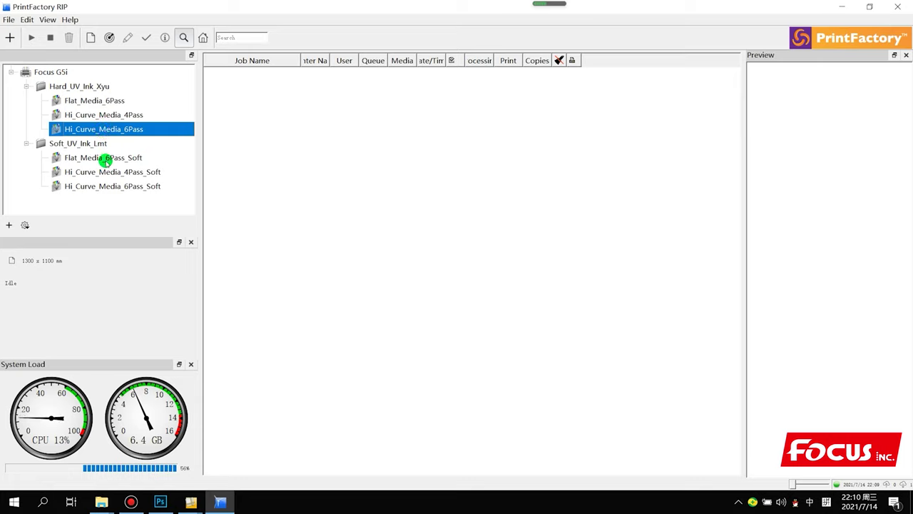
left_click(122, 115)
left_click(120, 102)
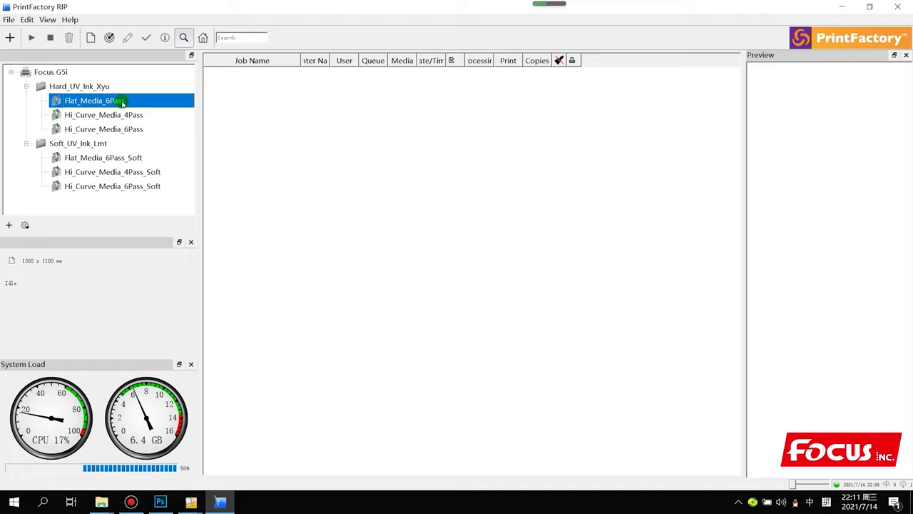
left_click(142, 134)
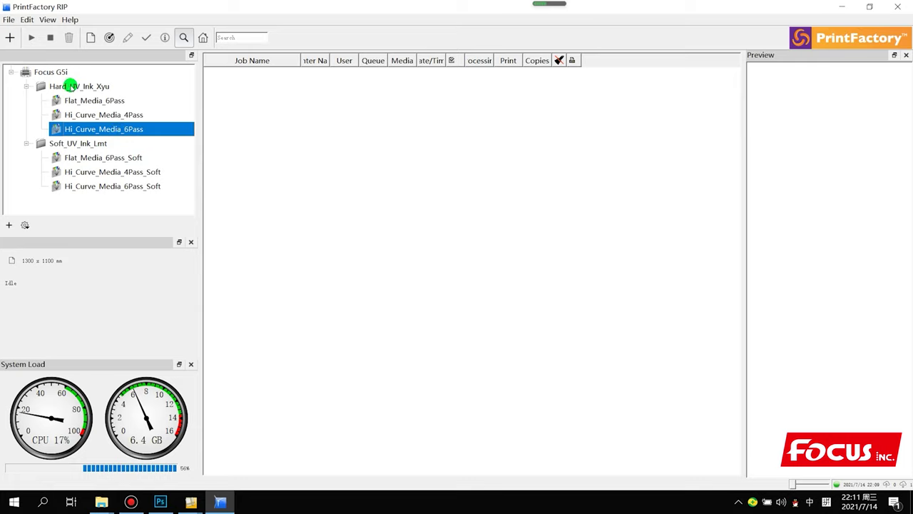
left_click(74, 86)
Step: Start adding a job to the Hi_Curve_Media_6Pass queue and select the TEST File girl-W-V TIF image in the 5. Test print file folder
left_click(80, 127)
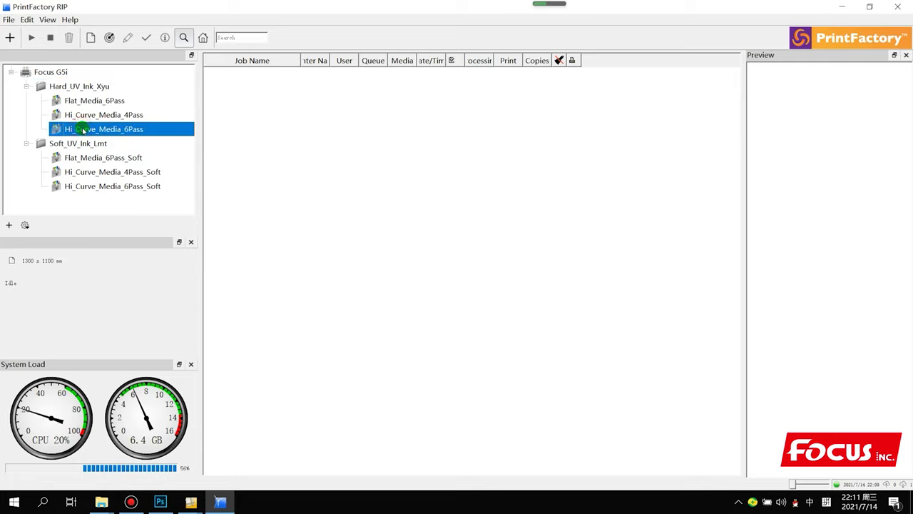
right_click(131, 130)
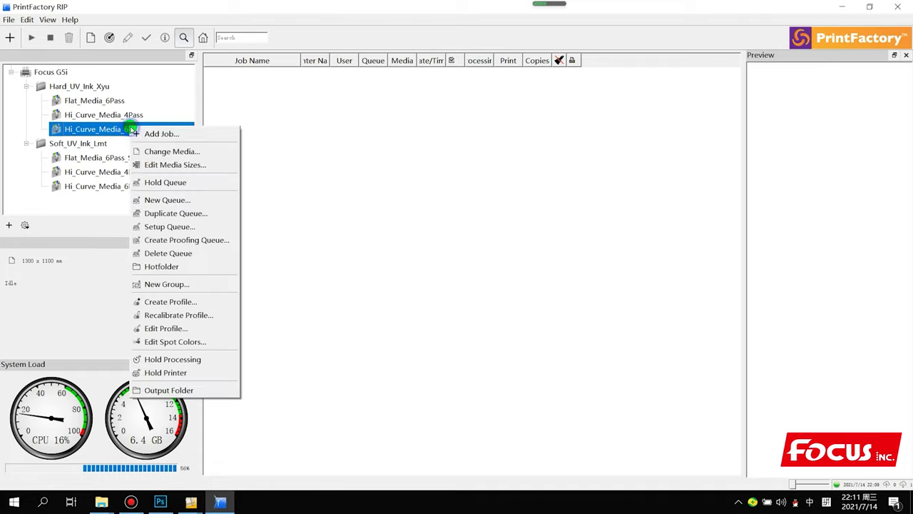
left_click(137, 133)
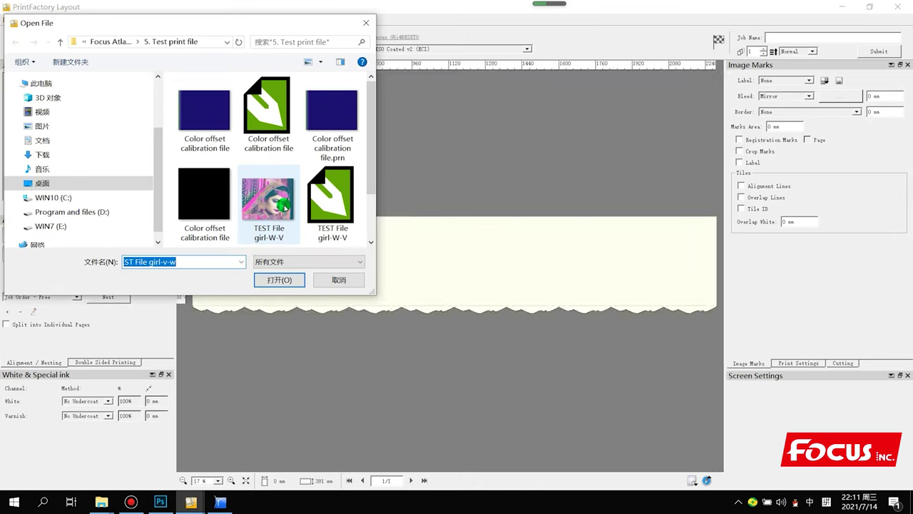
scroll(275, 186, "down", 2)
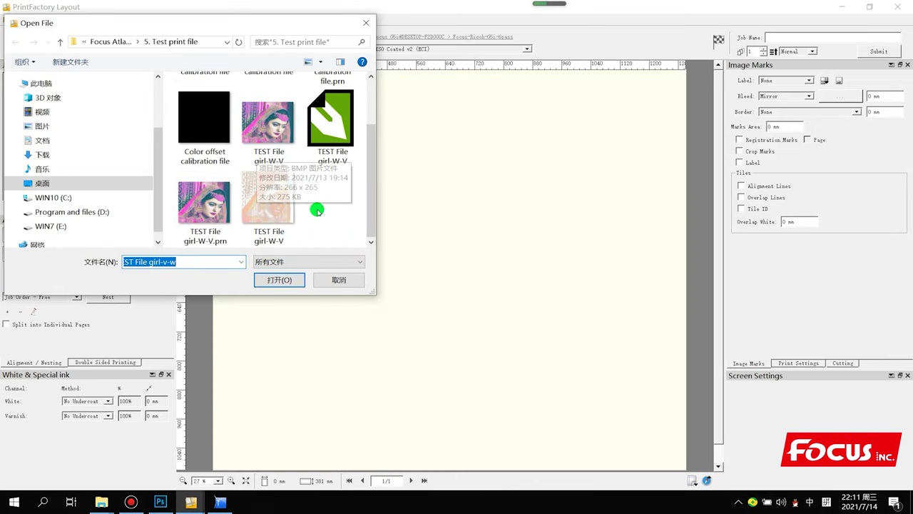
left_click(276, 209)
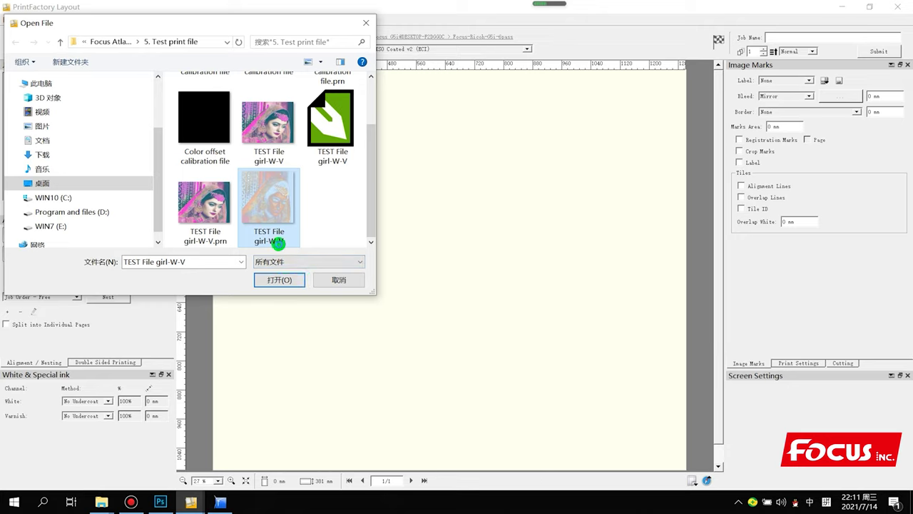
Step: Check the file properties of the selected TEST File girl-W-V image, including its file type
right_click(277, 241)
mouse_move(295, 499)
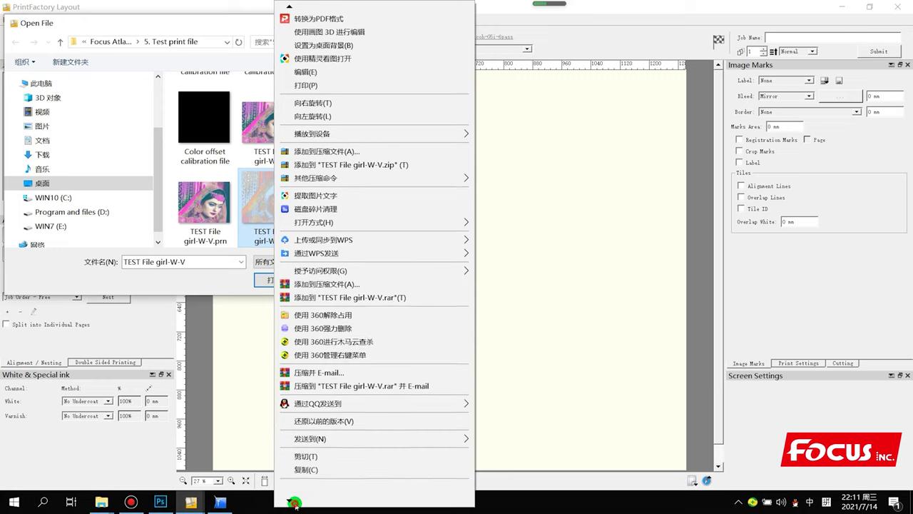
left_click(306, 477)
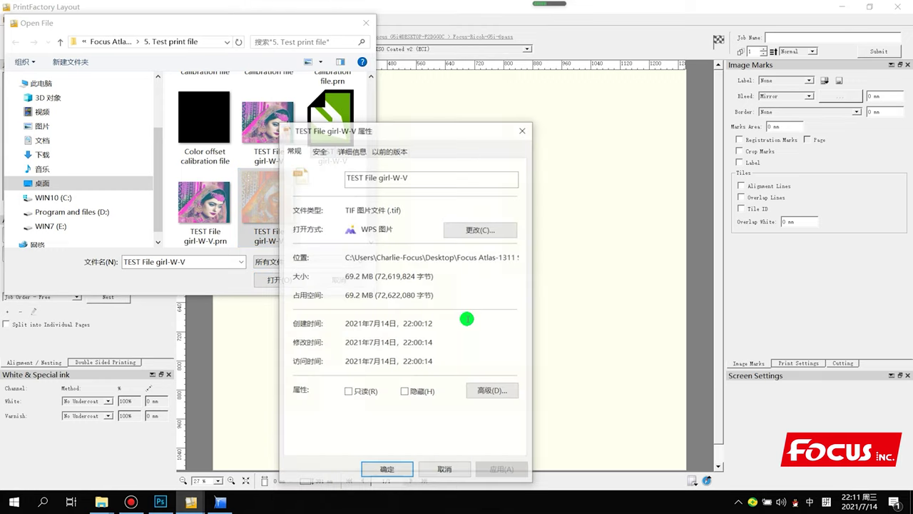
left_click(524, 131)
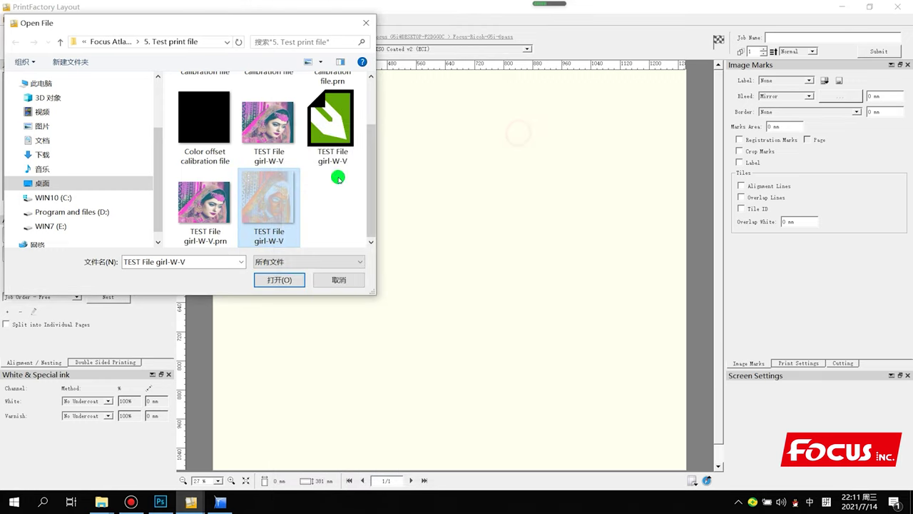
Step: Switch to Photoshop and toggle the visibility of the W and V spot channels in TEST File girl-v-w2.tif to inspect them
mouse_move(297, 234)
mouse_move(160, 502)
left_click(185, 437)
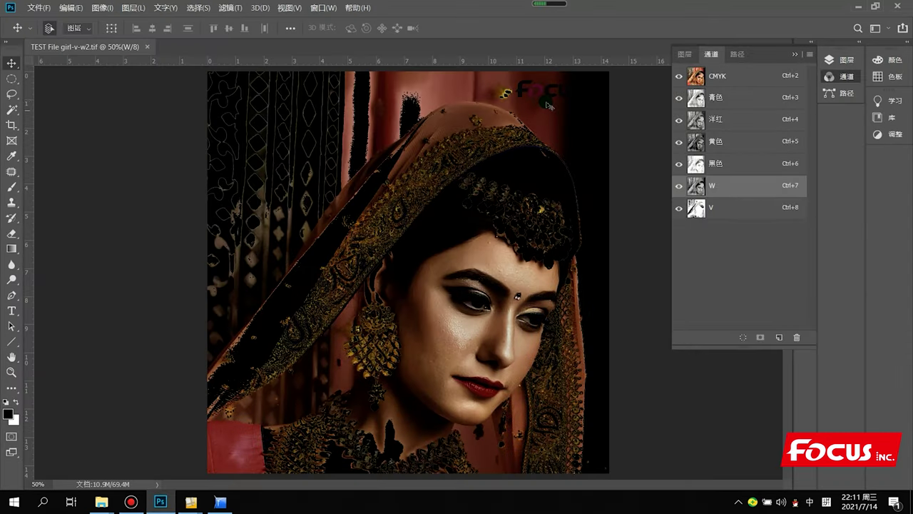
left_click(678, 186)
left_click(679, 206)
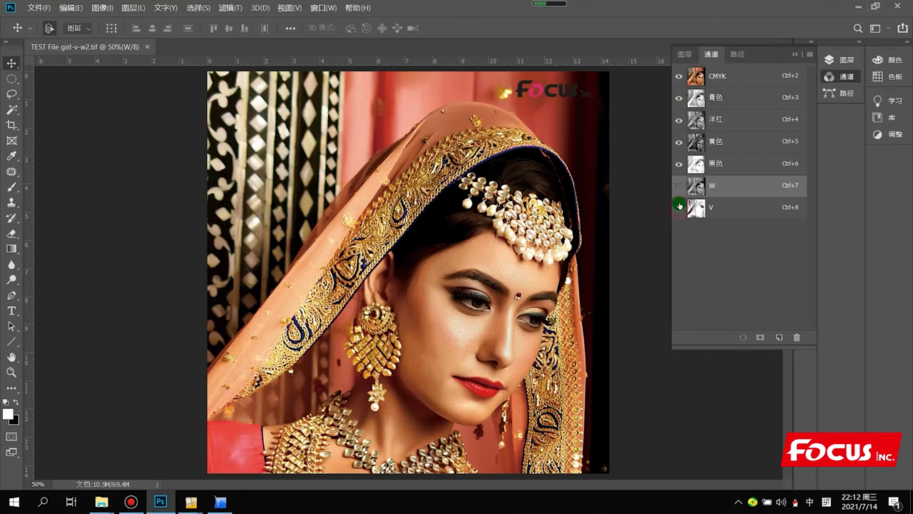
left_click(679, 186)
left_click(679, 207)
left_click(678, 185)
left_click(679, 207)
left_click(678, 186)
left_click(678, 208)
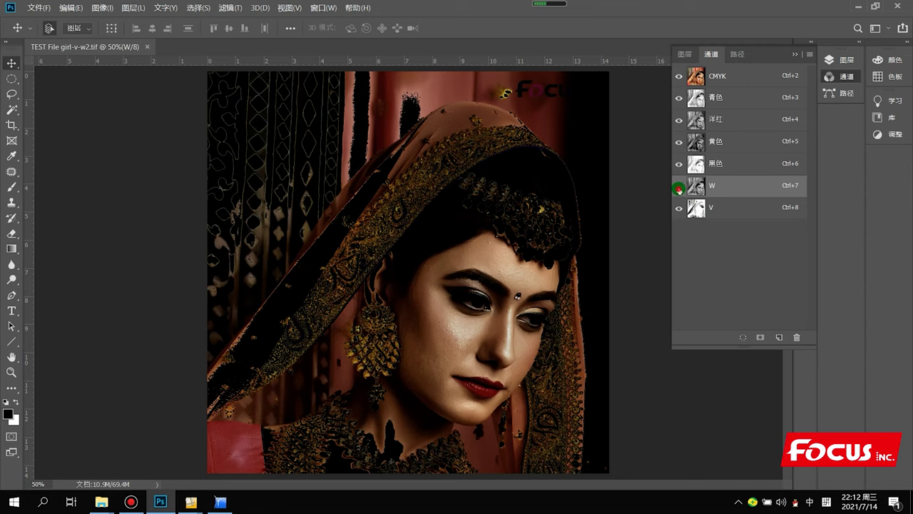
Step: Hide the W and V spot channels to view the CMYK image alone, and show both again
left_click(678, 185)
left_click(679, 207)
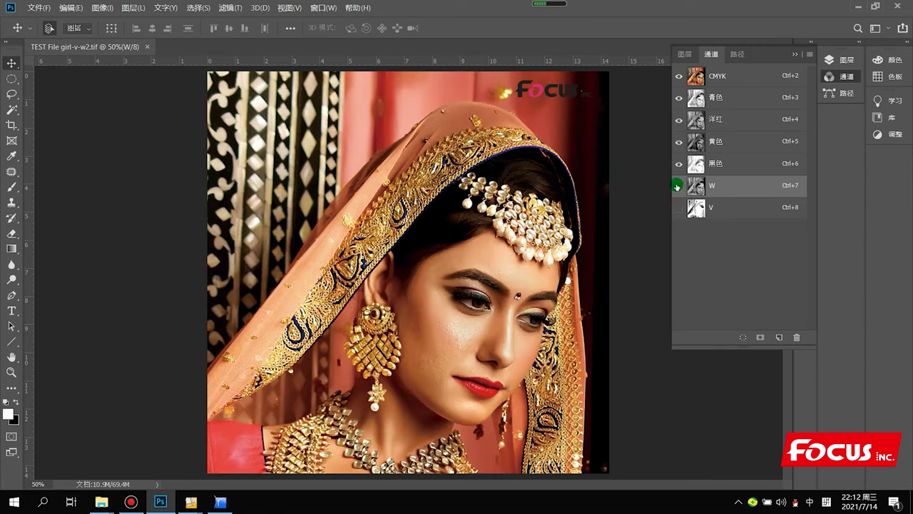
left_click(677, 186)
left_click(679, 208)
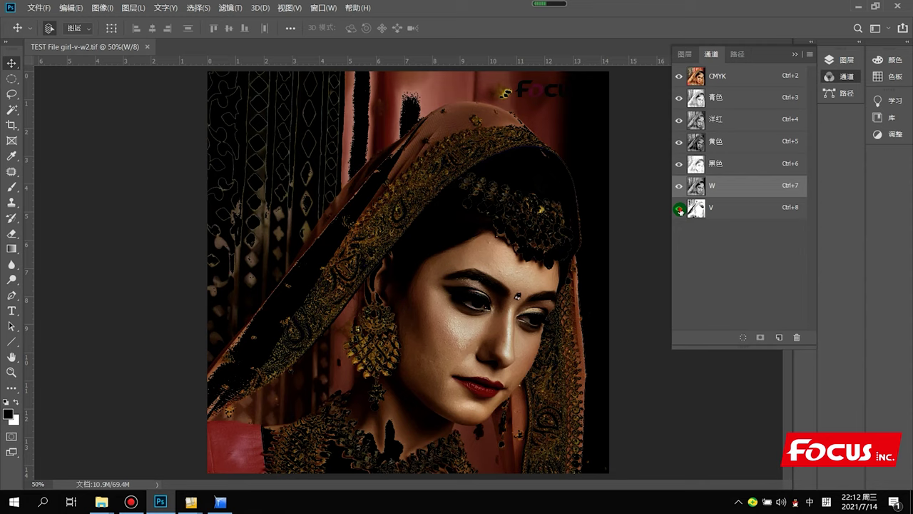
Step: Inspect the W channel alone, W and V together, and V alone without CMYK, and restore all channels
left_click(679, 208)
left_click(678, 76)
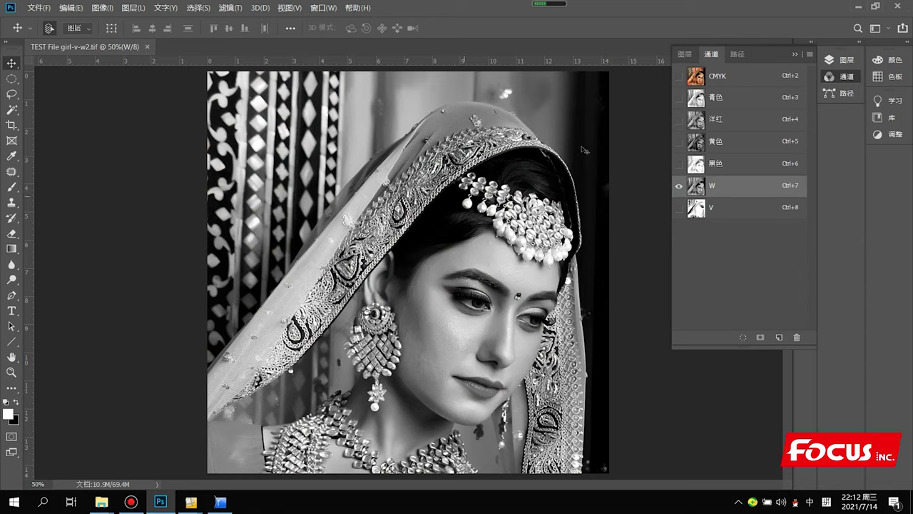
left_click(679, 207)
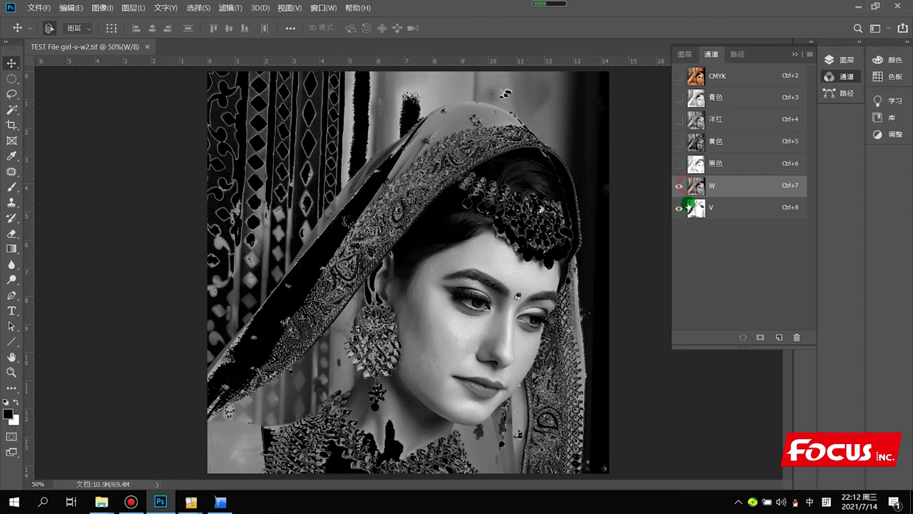
left_click(678, 185)
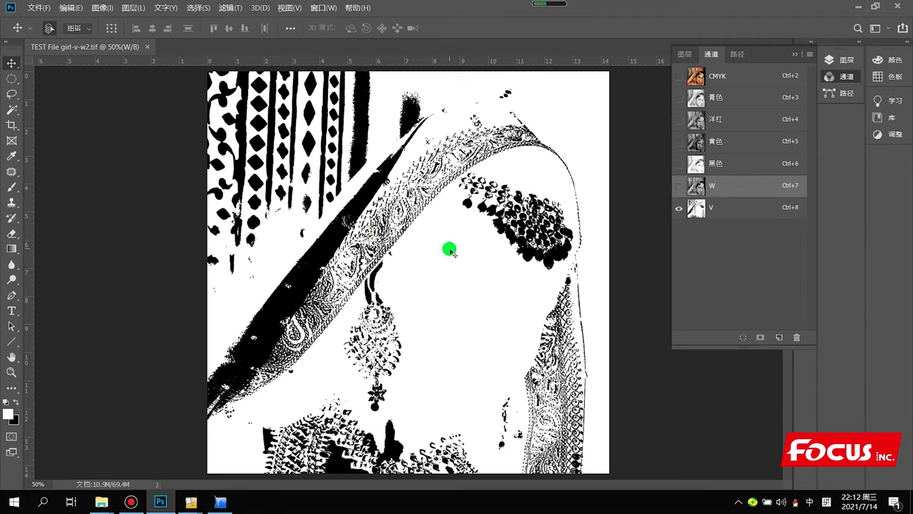
left_click(678, 186)
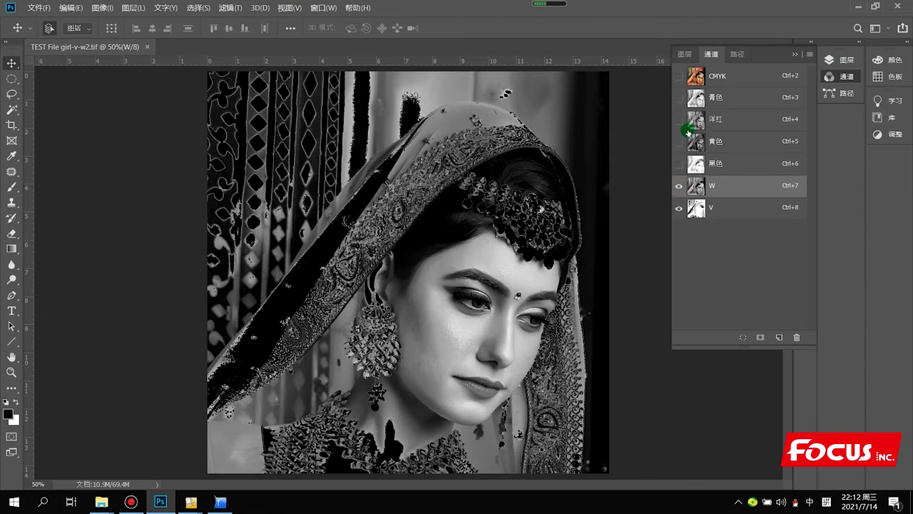
left_click(678, 77)
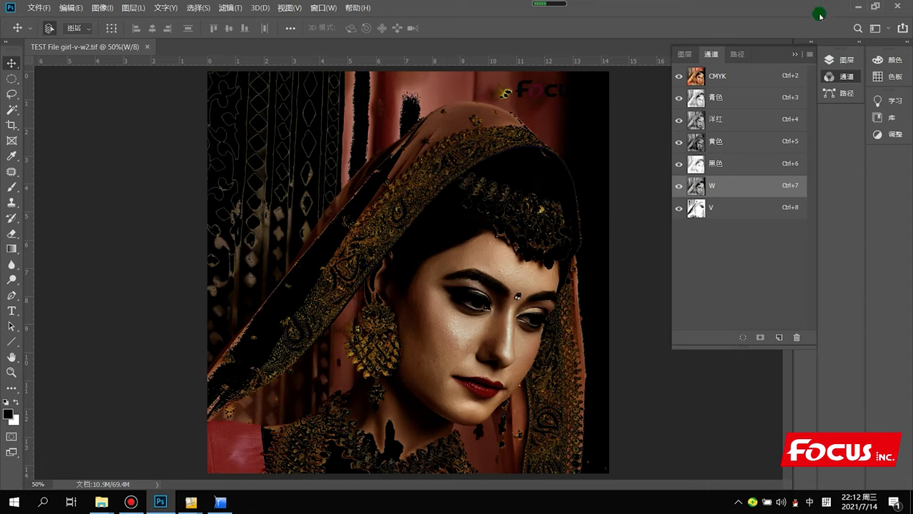
Step: Switch to PrintFactory Layout and set both position values of the TEST File girl-W-V image to 0 mm
left_click(853, 7)
left_click(274, 281)
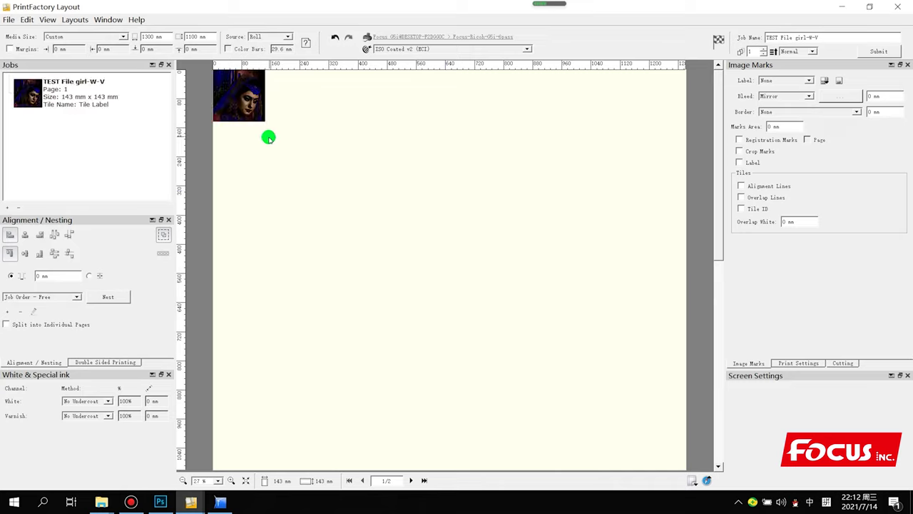
left_click(227, 88)
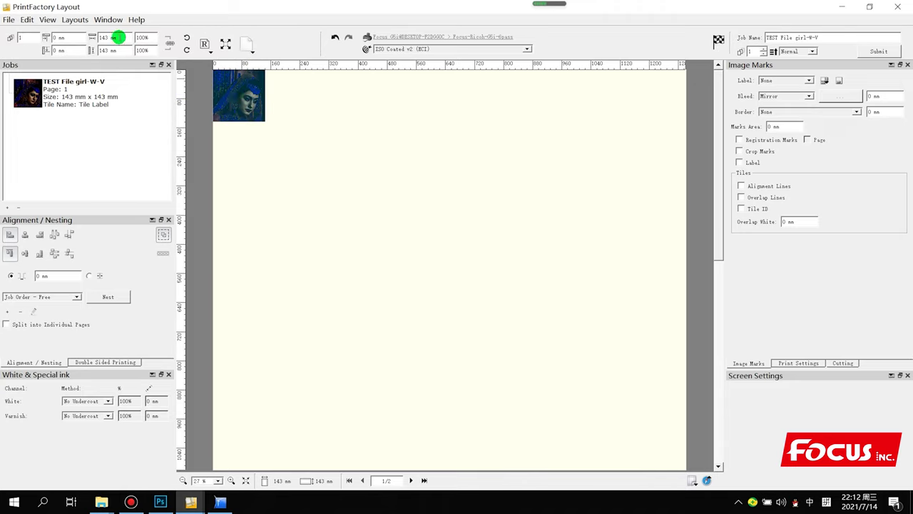
left_click_drag(238, 106, 269, 126)
left_click_drag(66, 38, 32, 39)
type("0")
left_click(62, 50)
type("0")
Step: Set the placed image's width to 200 mm, scaling its height in proportion
left_click(106, 41)
left_click_drag(107, 37, 62, 39)
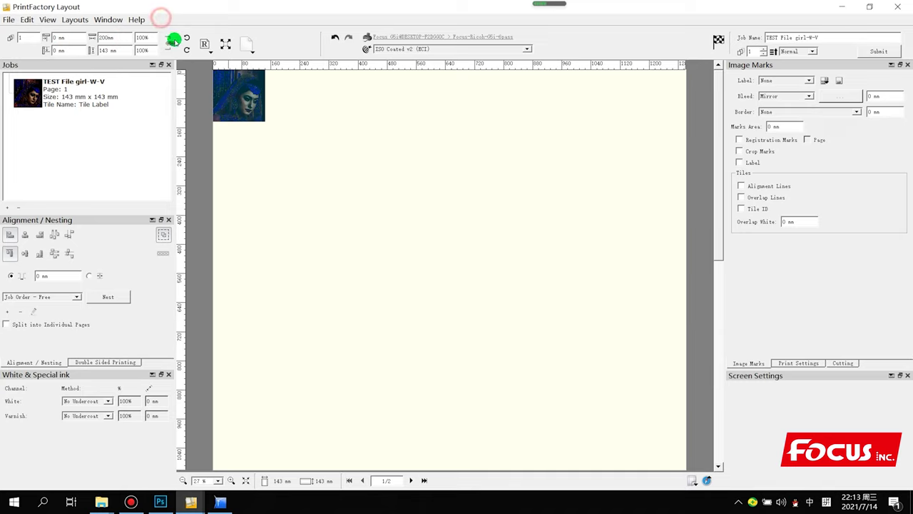
left_click(292, 116)
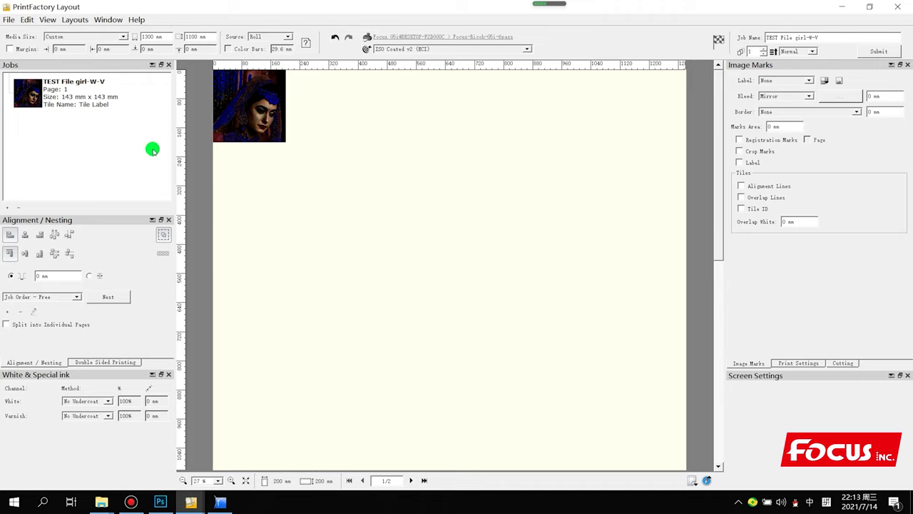
Step: Review the available methods for the White ink channel against the spot channel names in Photoshop
left_click(97, 400)
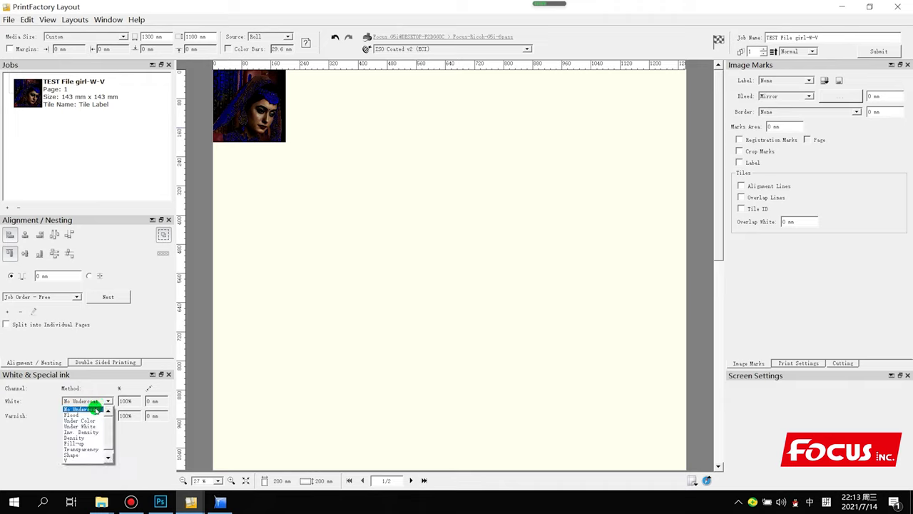
left_click(97, 410)
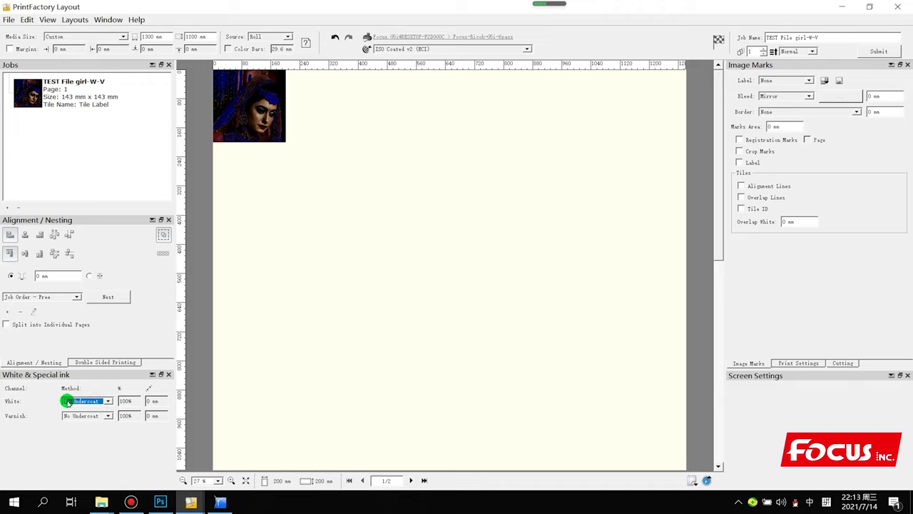
left_click(100, 401)
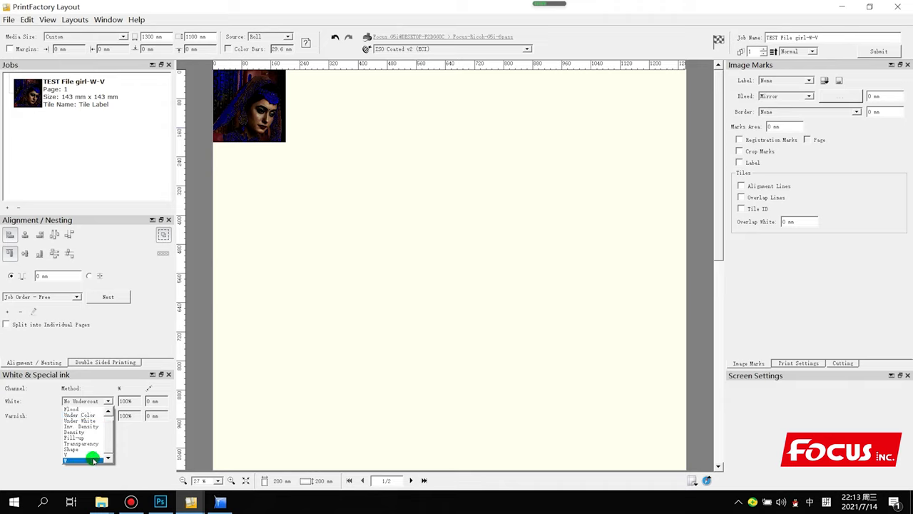
left_click(161, 503)
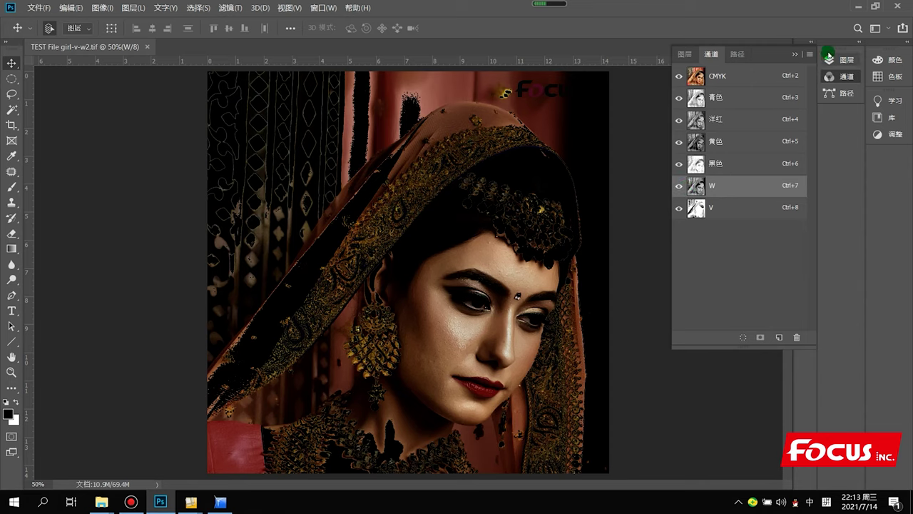
left_click(855, 7)
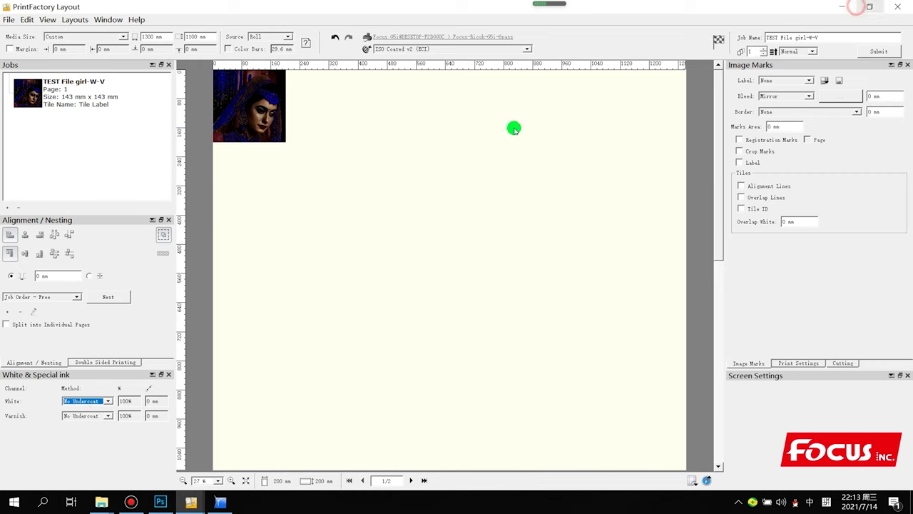
Step: Set the White channel's method to W and the Varnish channel's method to V
left_click(87, 400)
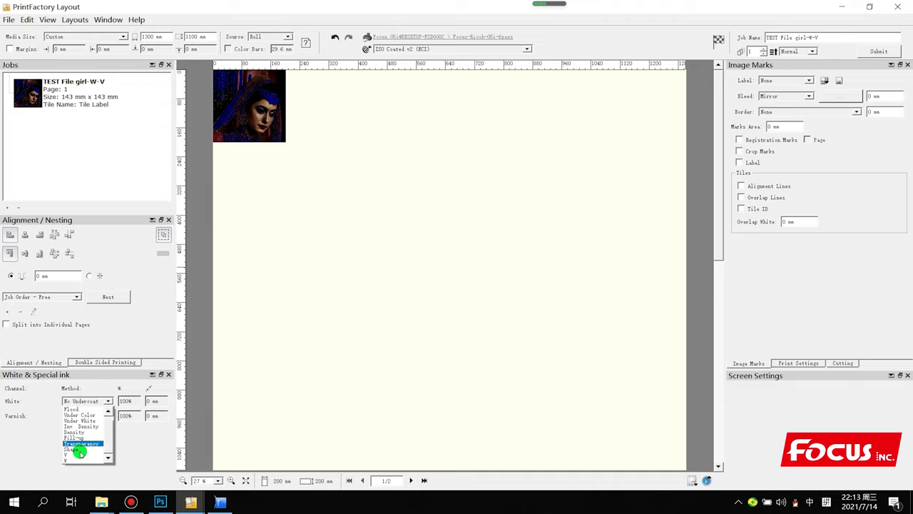
left_click(75, 456)
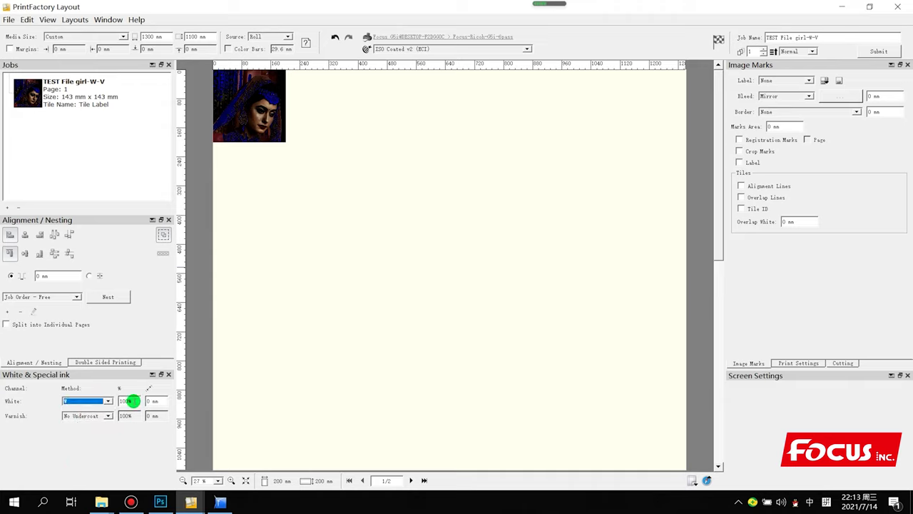
left_click(84, 415)
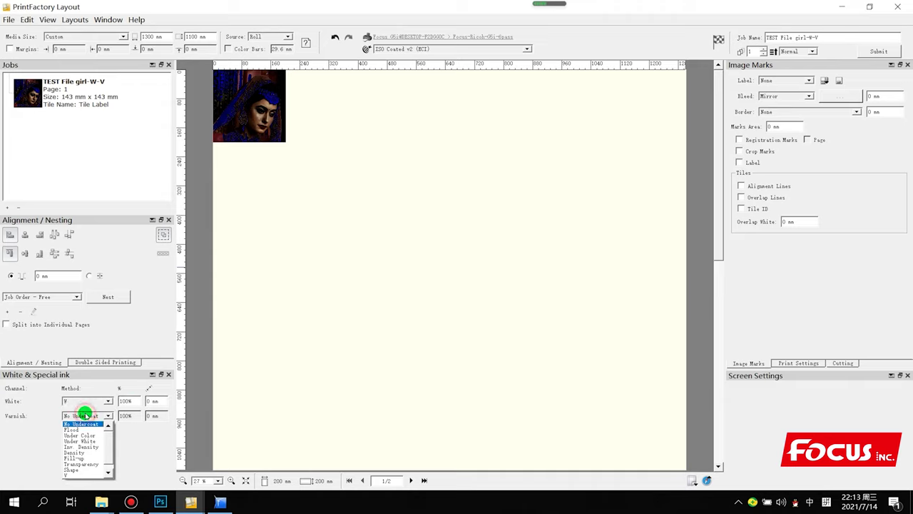
left_click(76, 470)
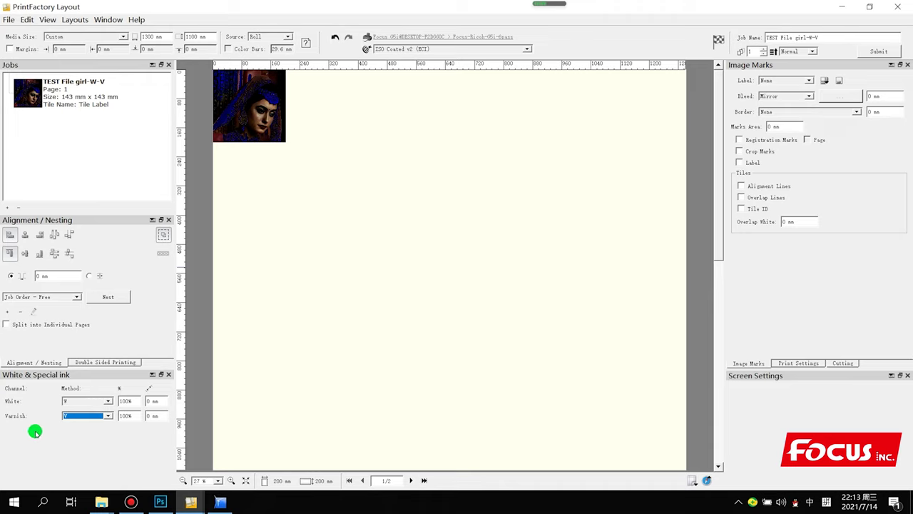
Step: Switch to Photoshop, toggle the W and V channels to check them against the ink assignment, and return to PrintFactory Layout
left_click(162, 502)
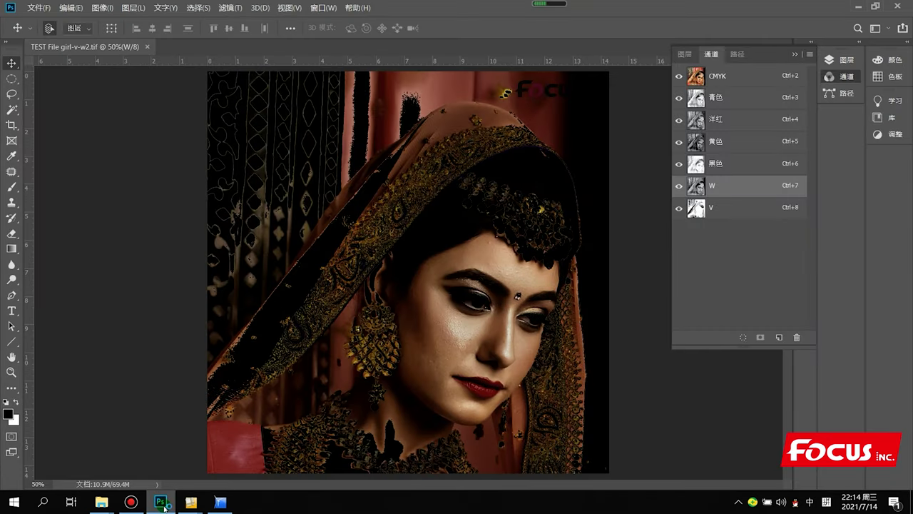
left_click(678, 186)
left_click(676, 212)
left_click(679, 185)
left_click(853, 5)
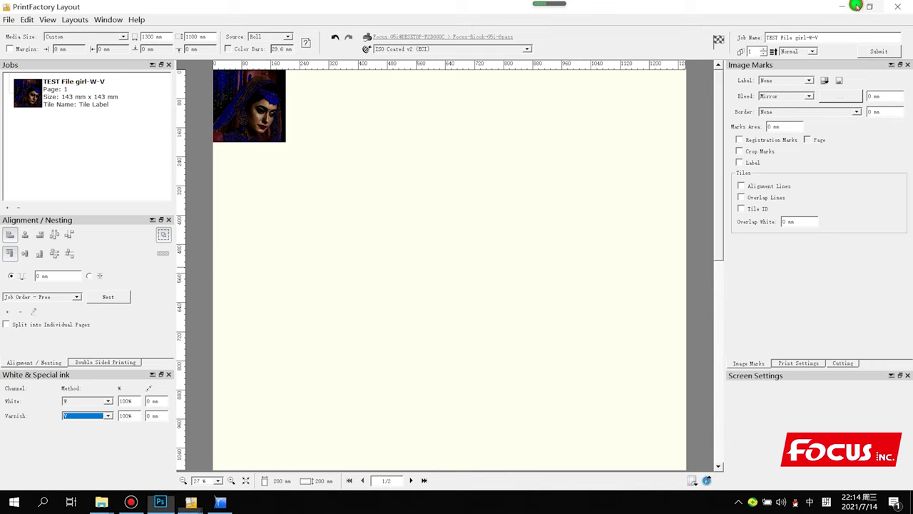
Step: Try the Under Color, Under White and Inv. Density methods for the White channel, and set it back to W
left_click(86, 401)
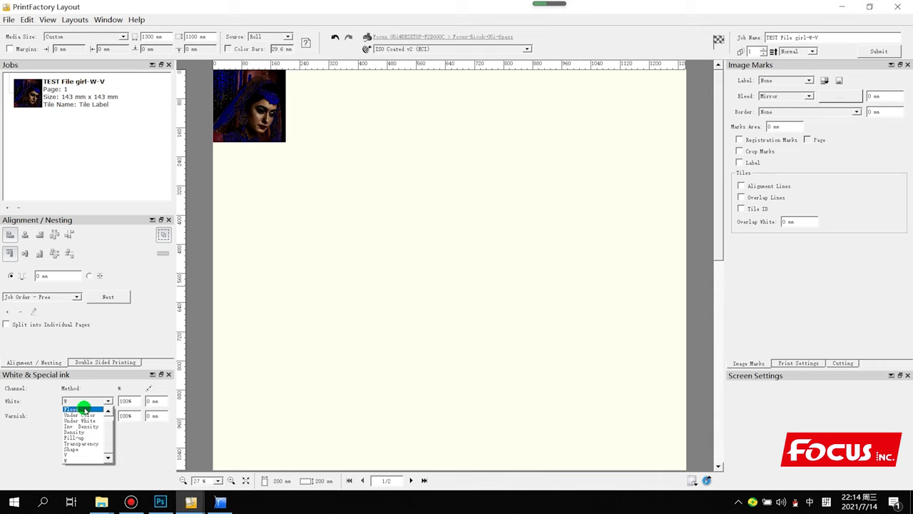
left_click(80, 414)
left_click(78, 402)
left_click(84, 420)
left_click(85, 402)
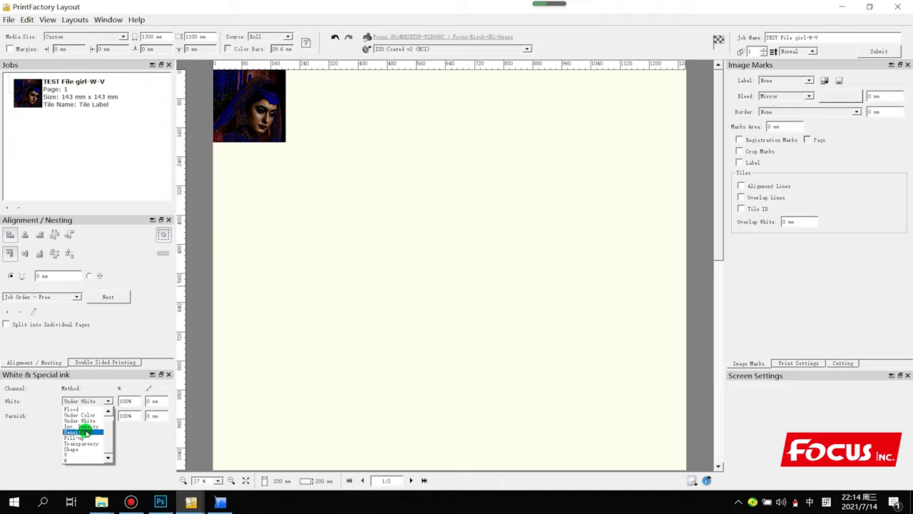
left_click(85, 426)
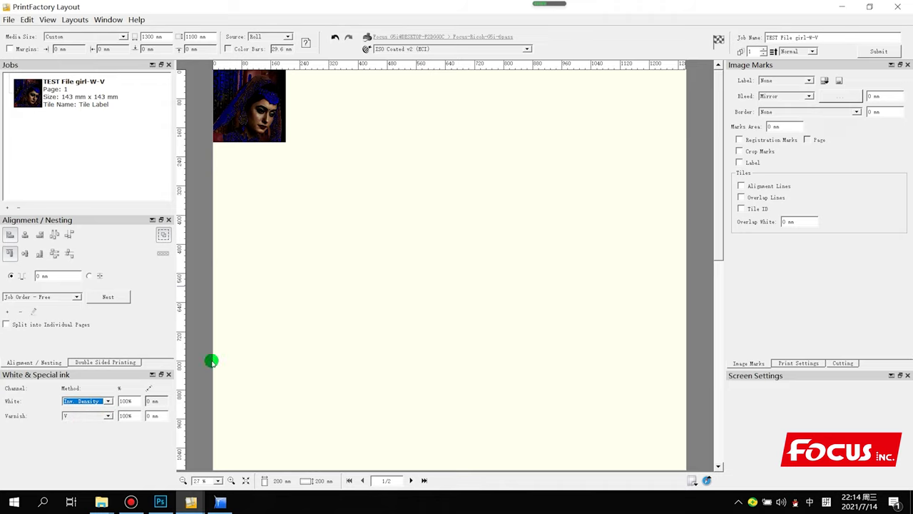
left_click(89, 401)
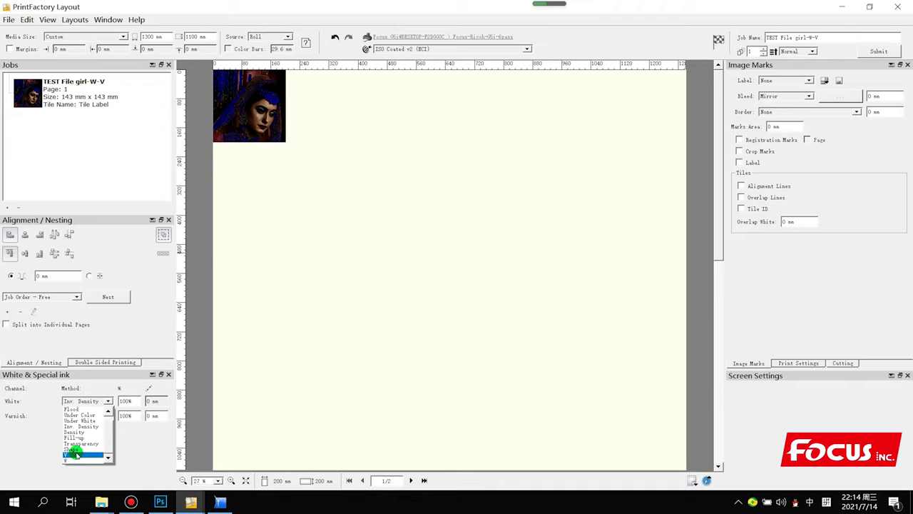
left_click(83, 416)
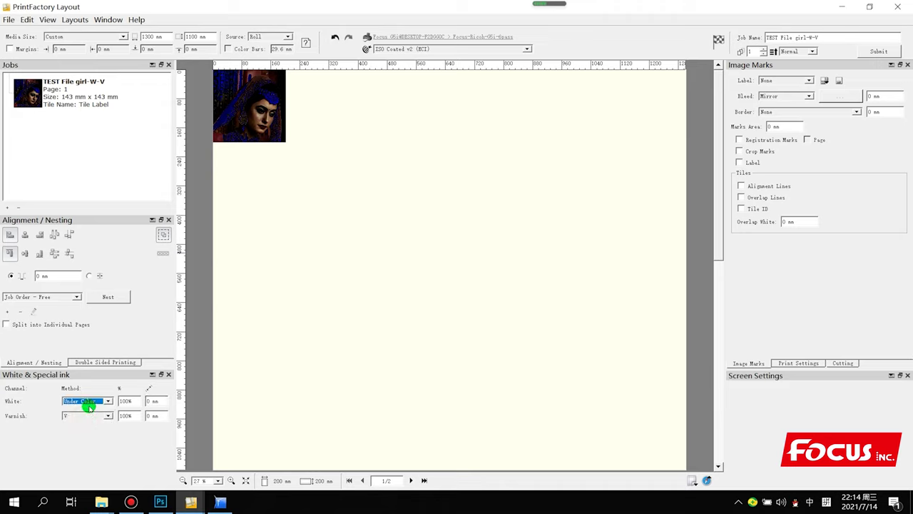
left_click(86, 402)
left_click(73, 455)
Step: Recheck the channels in Photoshop, and set the image's bleed and border widths to 0.1 mm in PrintFactory Layout
left_click(162, 502)
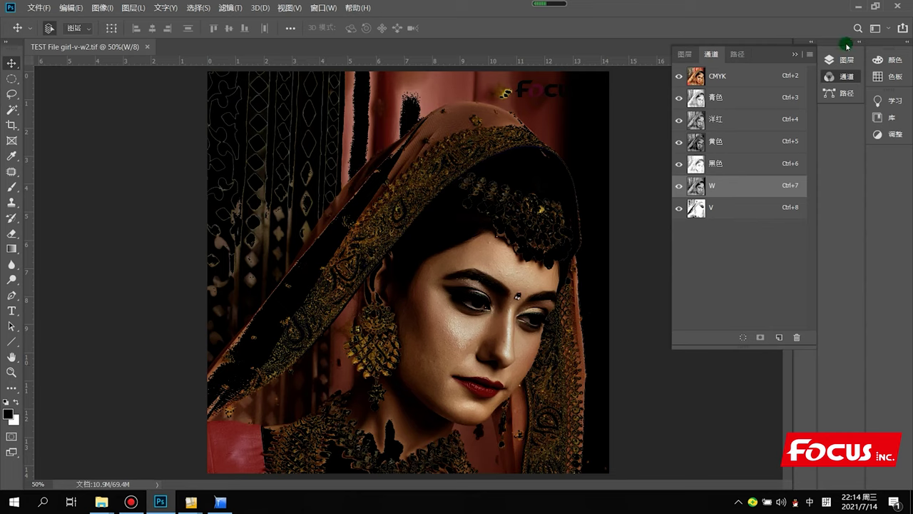
left_click(859, 7)
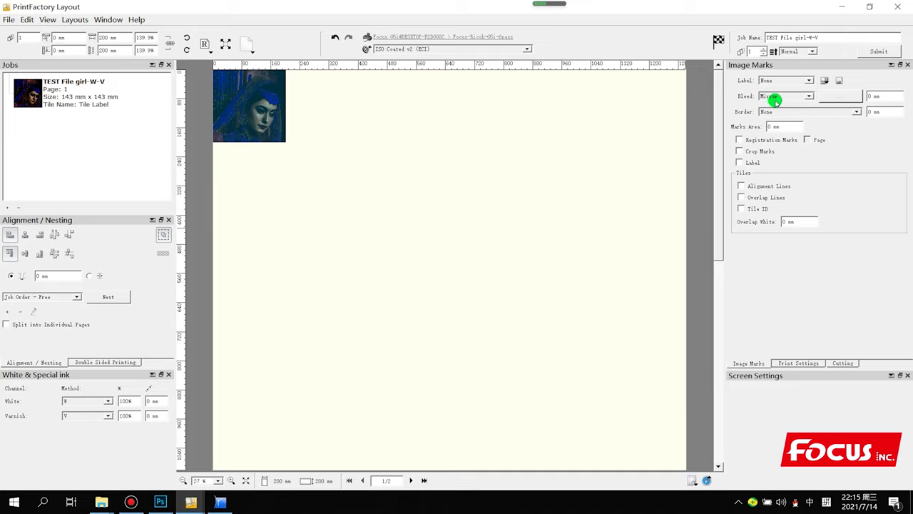
left_click(866, 96)
left_click(870, 112)
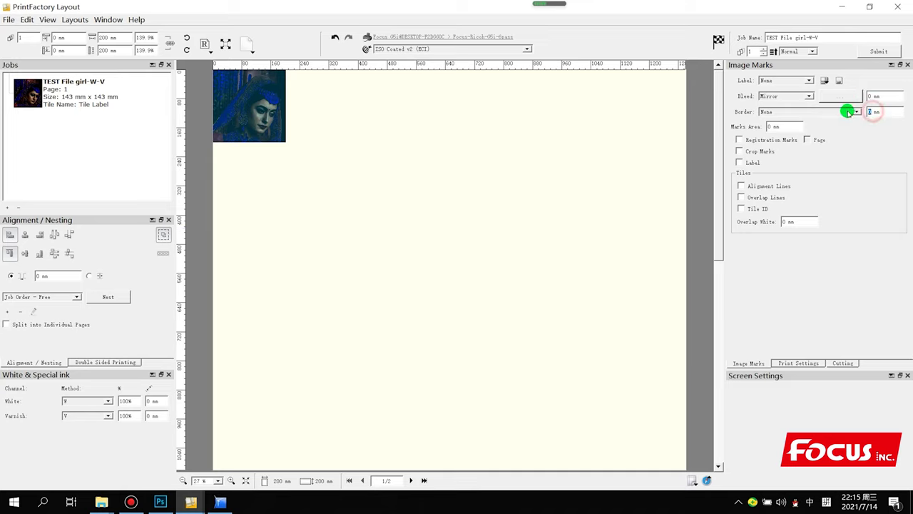
left_click(874, 96)
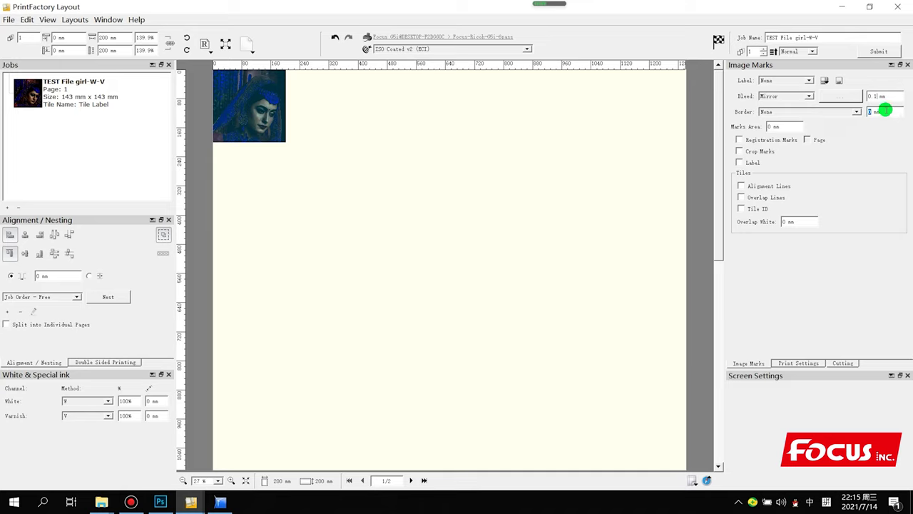
left_click(872, 114)
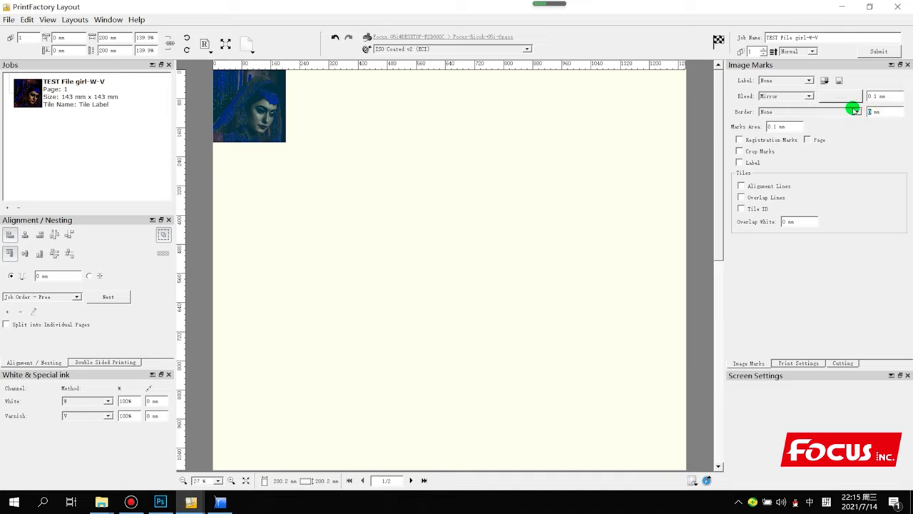
left_click(855, 111)
left_click(738, 153)
Step: Submit the job and check its processing and print status in the Hard_UV_Ink_Xyu group of PrintFactory RIP
left_click(879, 52)
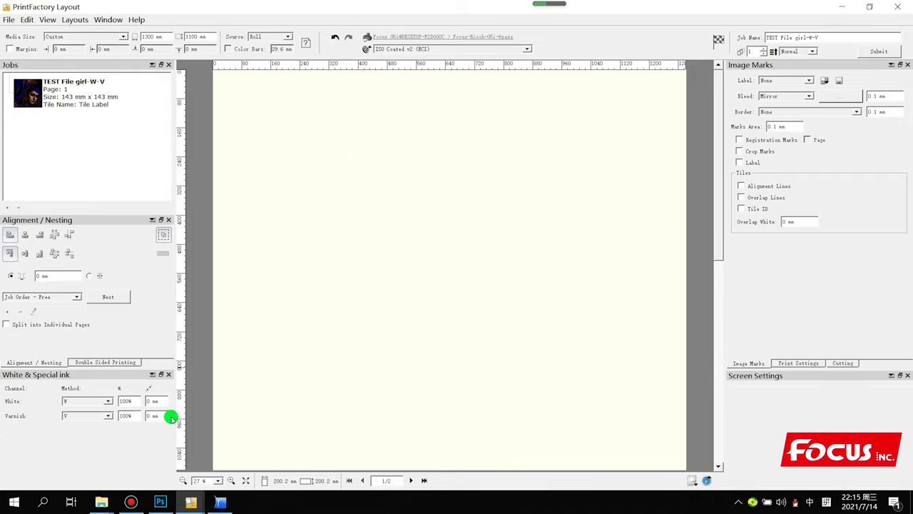
left_click(221, 504)
left_click(122, 100)
left_click(112, 88)
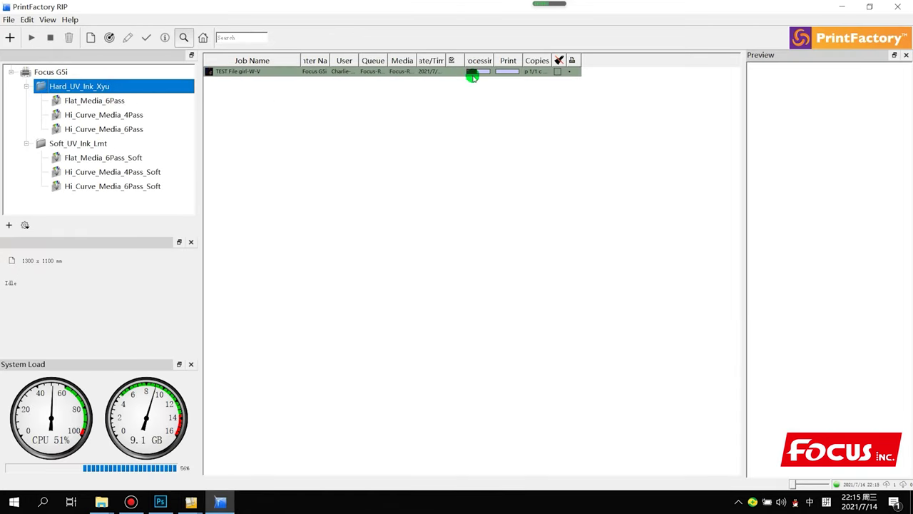
left_click_drag(494, 57, 604, 61)
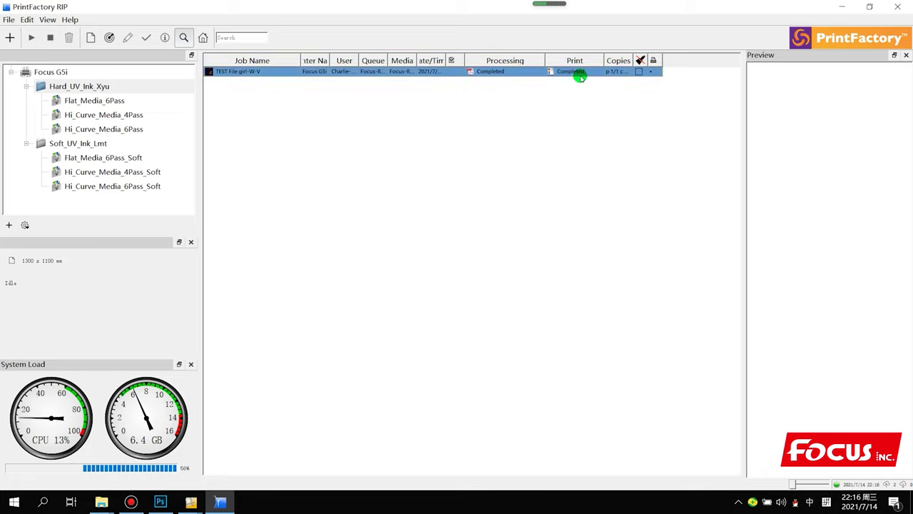
Step: Open the output folder of the Hard_UV_Ink_Xyu group
right_click(580, 75)
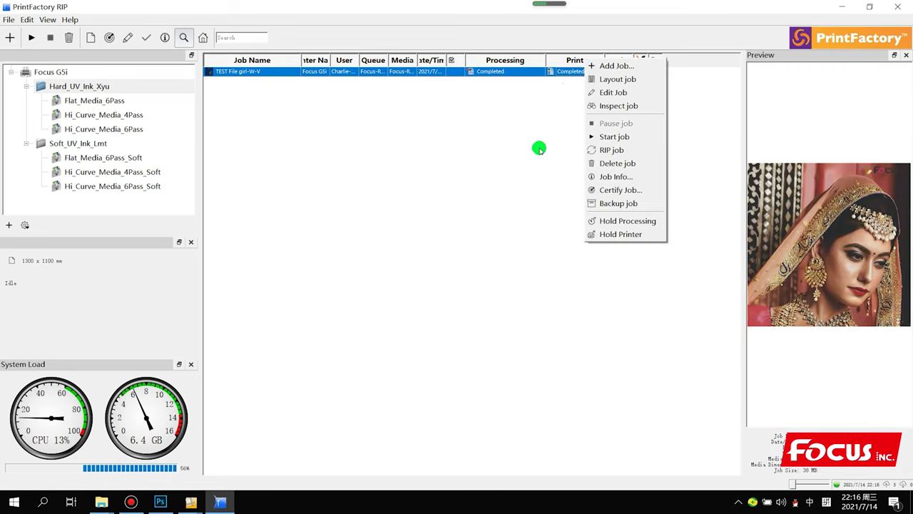
left_click(503, 179)
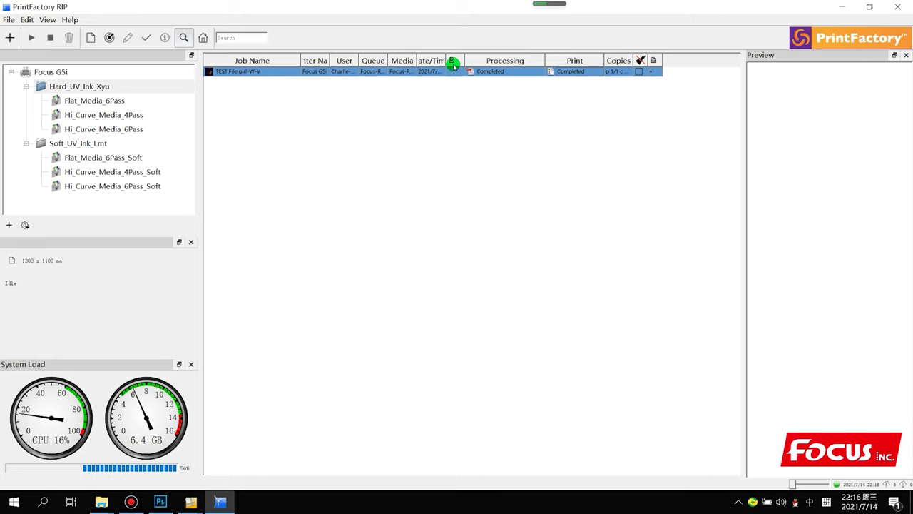
right_click(402, 72)
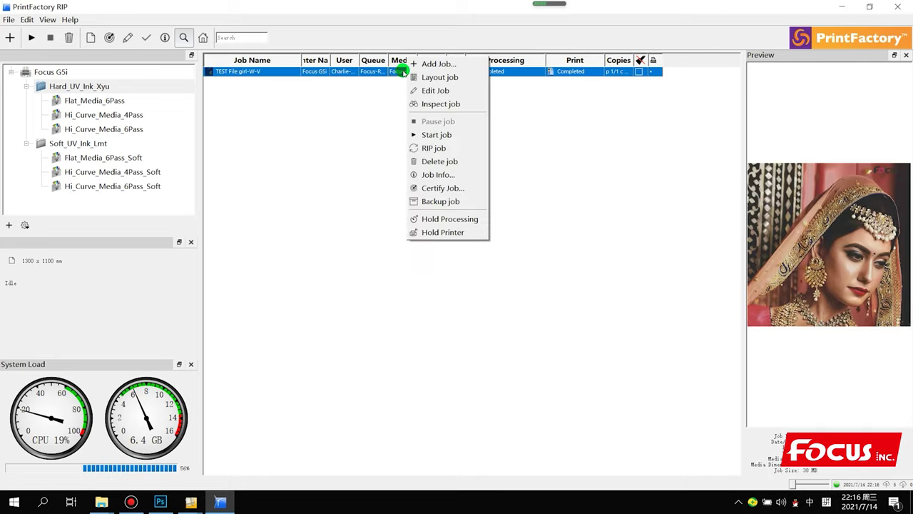
left_click(109, 89)
right_click(111, 89)
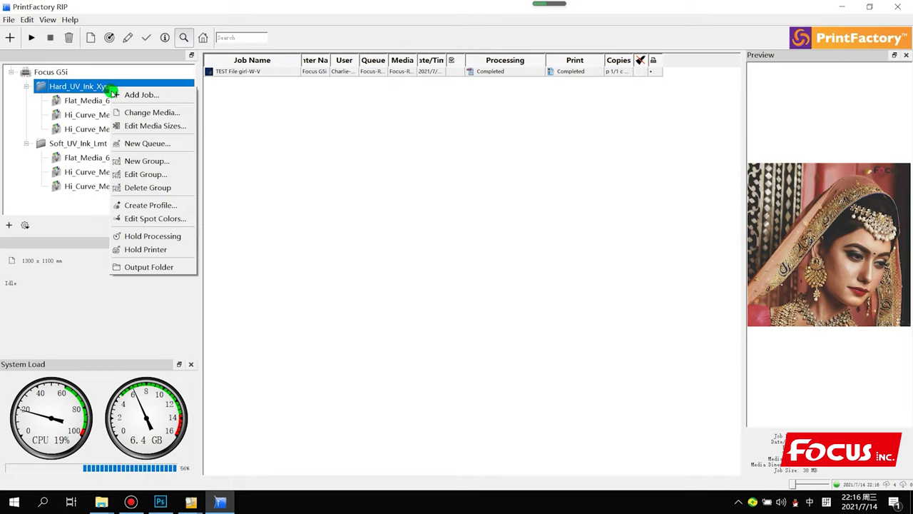
left_click(147, 265)
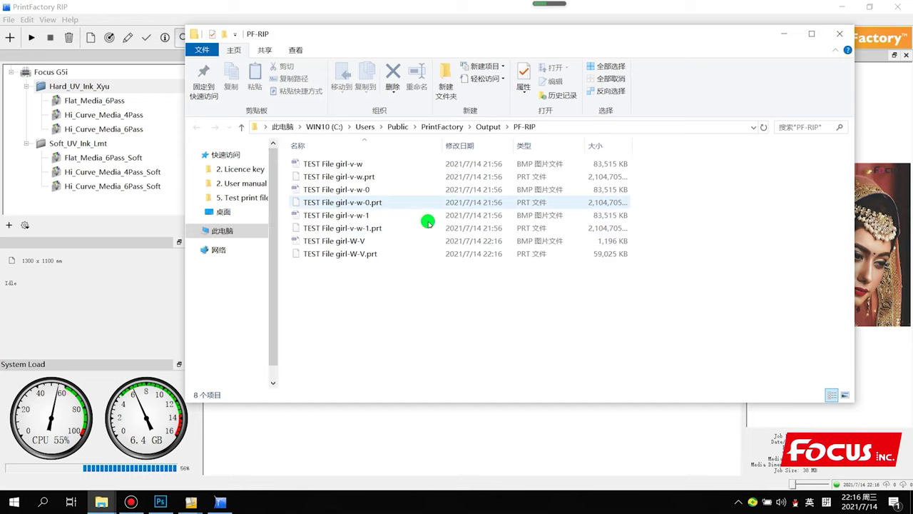
Step: Examine the TEST File girl-W-V BMP and PRT files in the PF-RIP output folder, and close the folder
left_click(380, 301)
left_click_drag(386, 285, 378, 237)
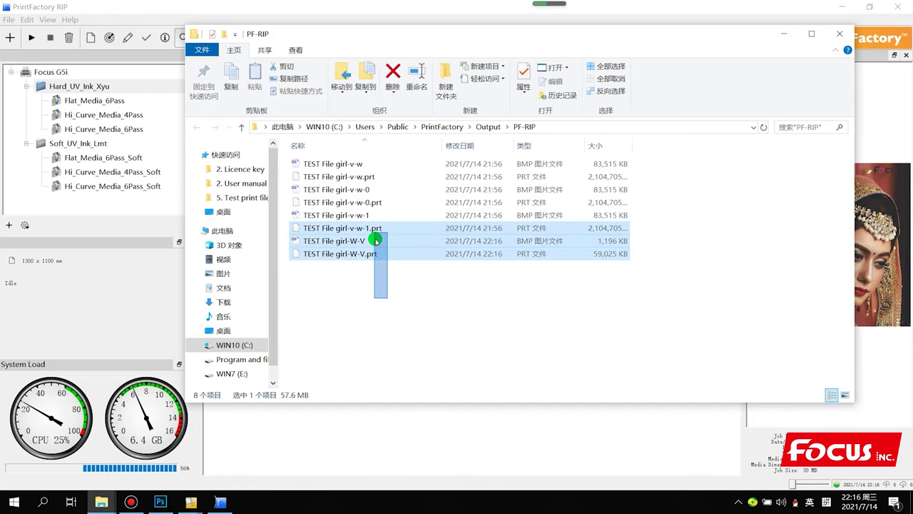
left_click_drag(431, 40, 518, 114)
left_click(462, 337)
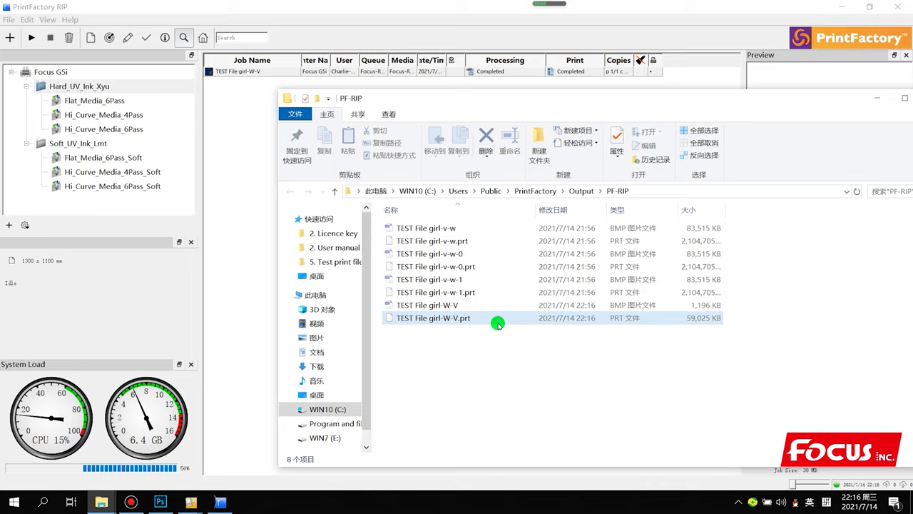
mouse_move(498, 324)
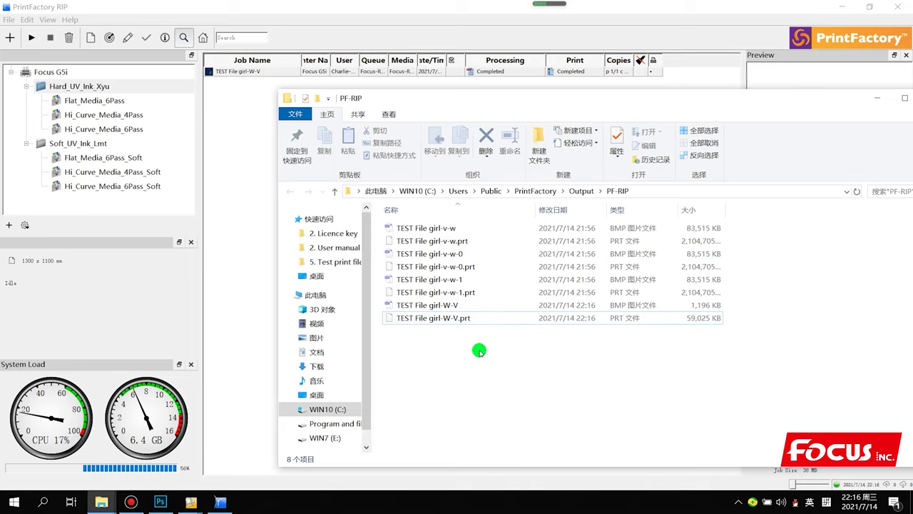
left_click_drag(642, 100, 418, 139)
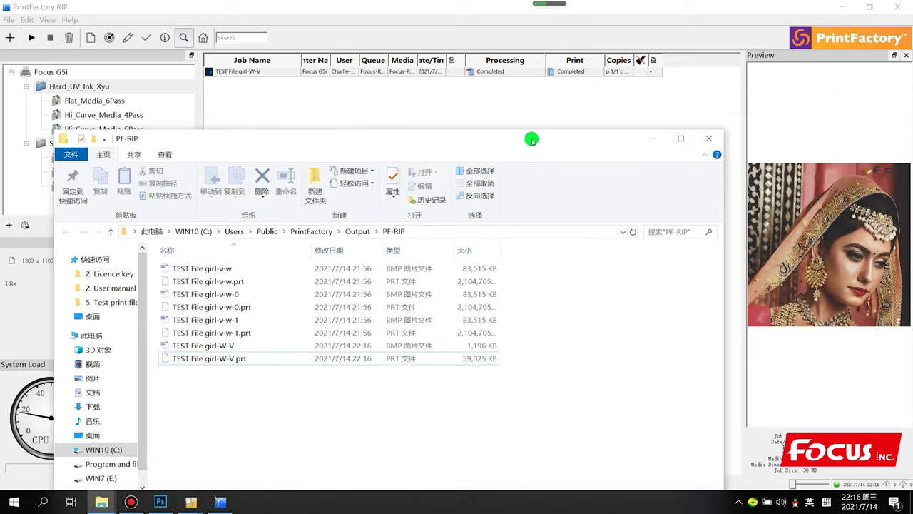
left_click(697, 138)
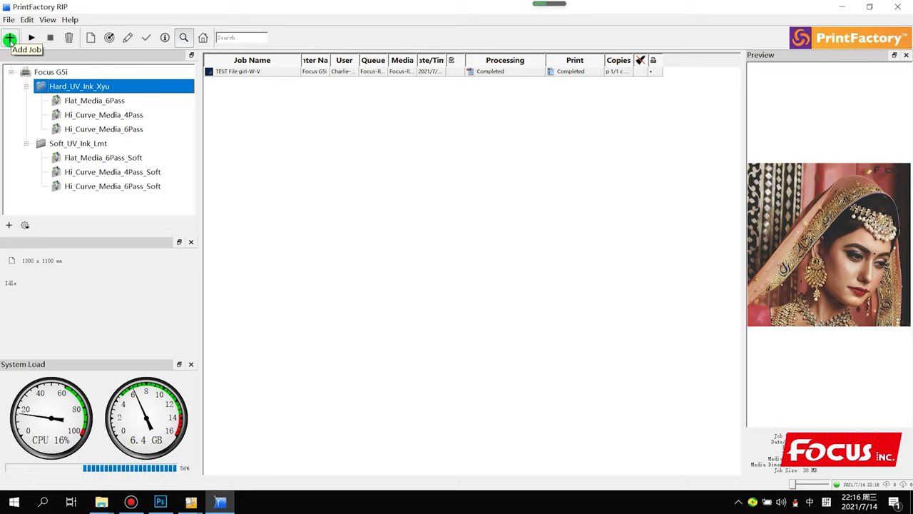
Step: Add a job to the Hard_UV_Ink_Xyu group using the TEST File girl-W-V image from the 5. Test print file folder
left_click(10, 40)
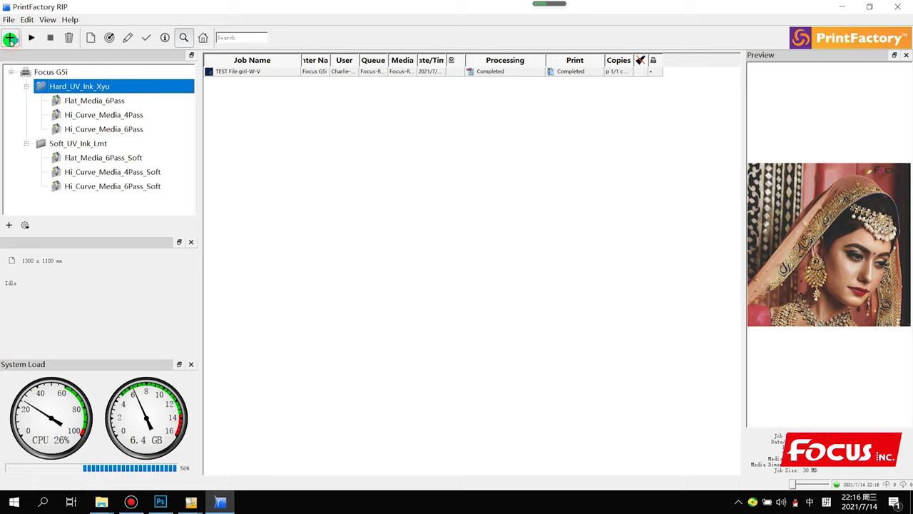
left_click(7, 35)
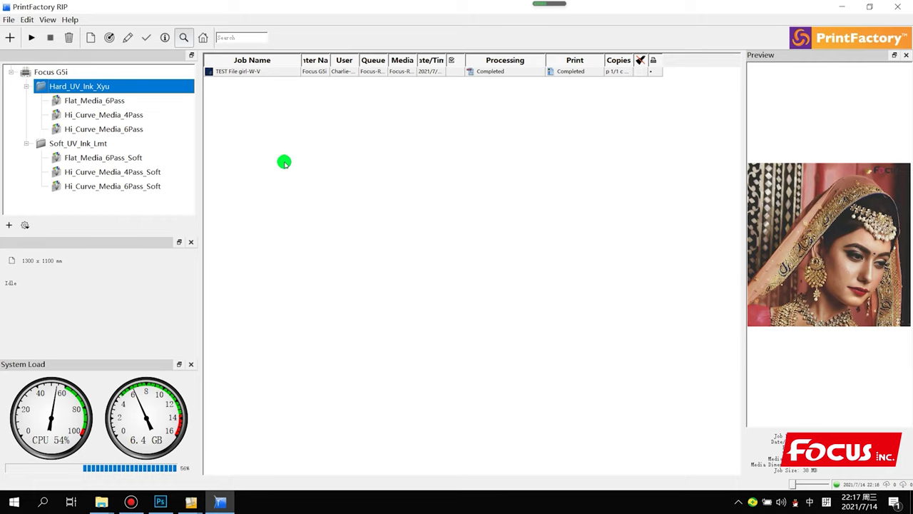
mouse_move(191, 501)
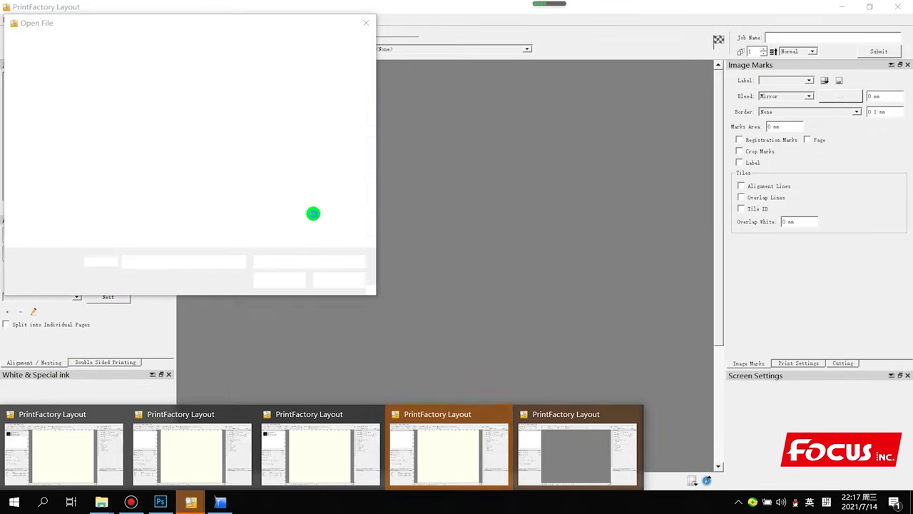
scroll(305, 215, "down", 2)
left_click(286, 208)
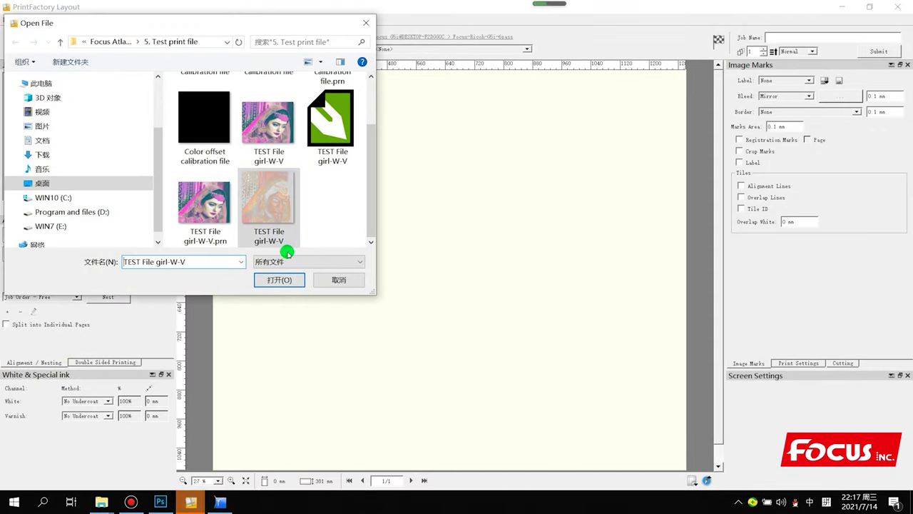
left_click(279, 279)
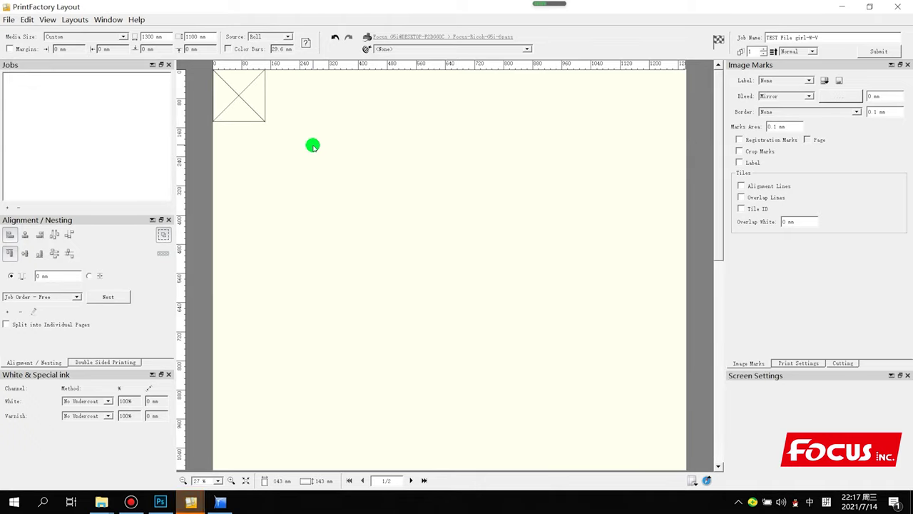
Step: Keep the Custom media size and move the image to about 86 mm and 82 mm from the page's upper-left corner
left_click(123, 36)
left_click(122, 36)
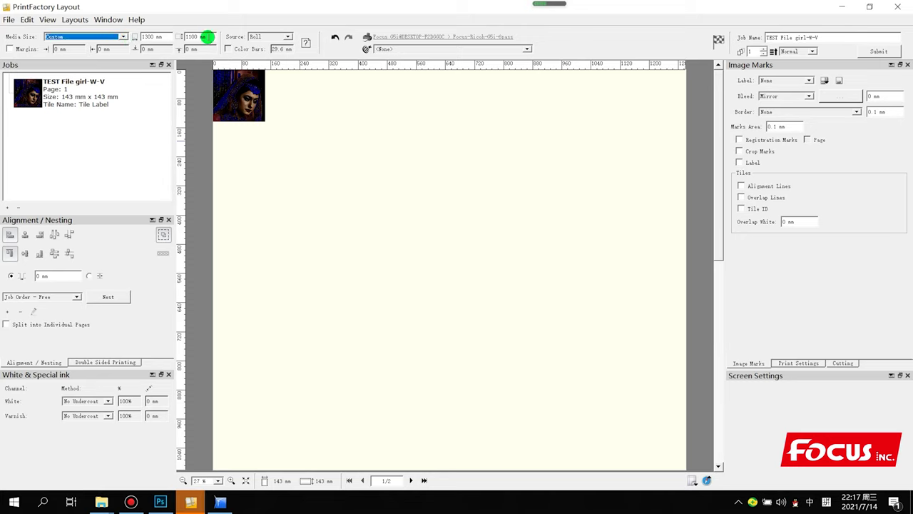
left_click_drag(238, 121, 328, 144)
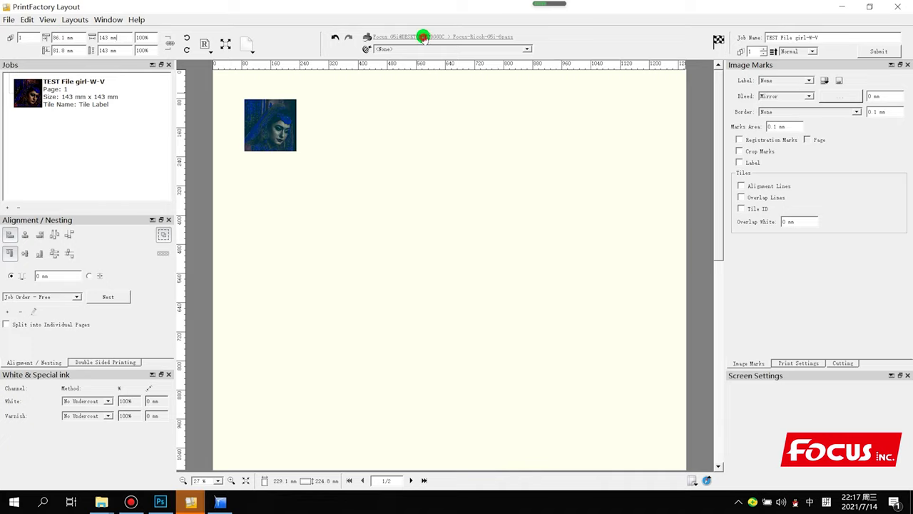
Step: Review the queue, print mode and color matching options available for the Focus G5i printer
left_click(423, 37)
left_click(473, 63)
left_click(473, 61)
left_click(470, 63)
left_click(459, 77)
left_click(460, 78)
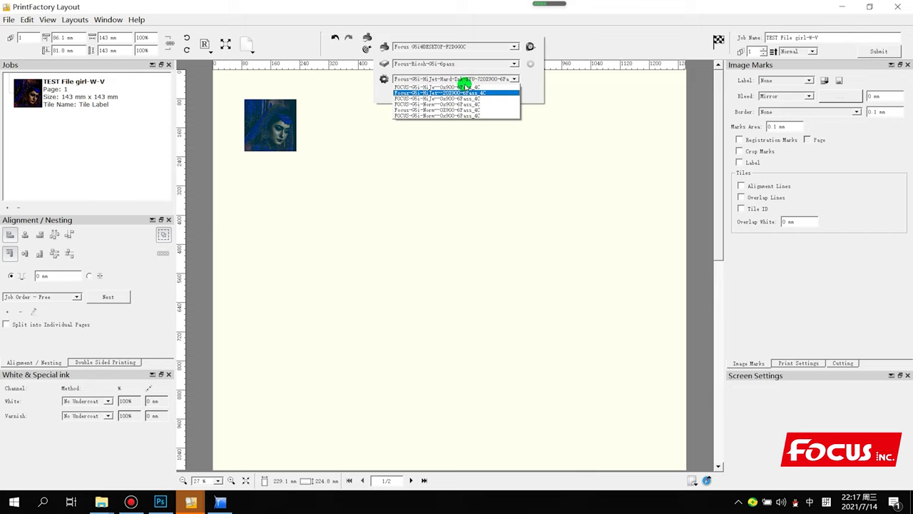
left_click(460, 78)
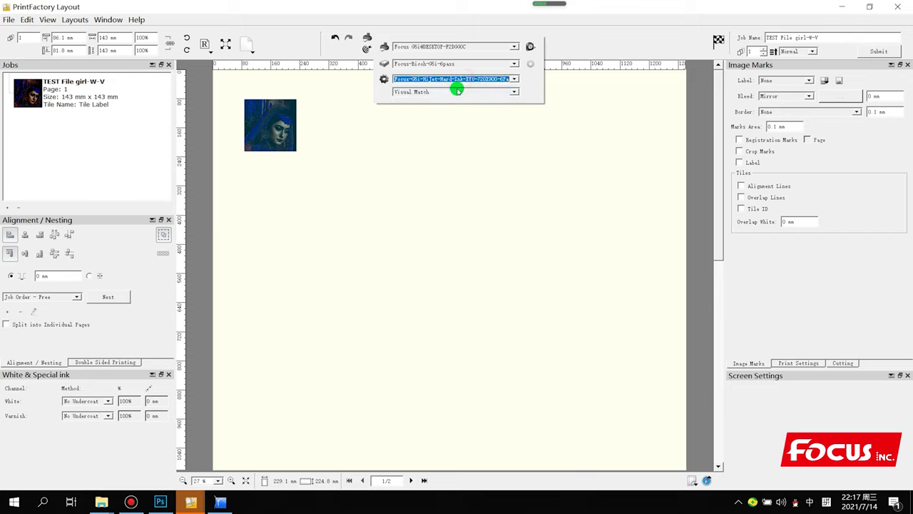
left_click(456, 90)
left_click(456, 90)
left_click(455, 78)
left_click(453, 76)
left_click(448, 88)
left_click(450, 90)
left_click(449, 90)
left_click(449, 91)
left_click(506, 193)
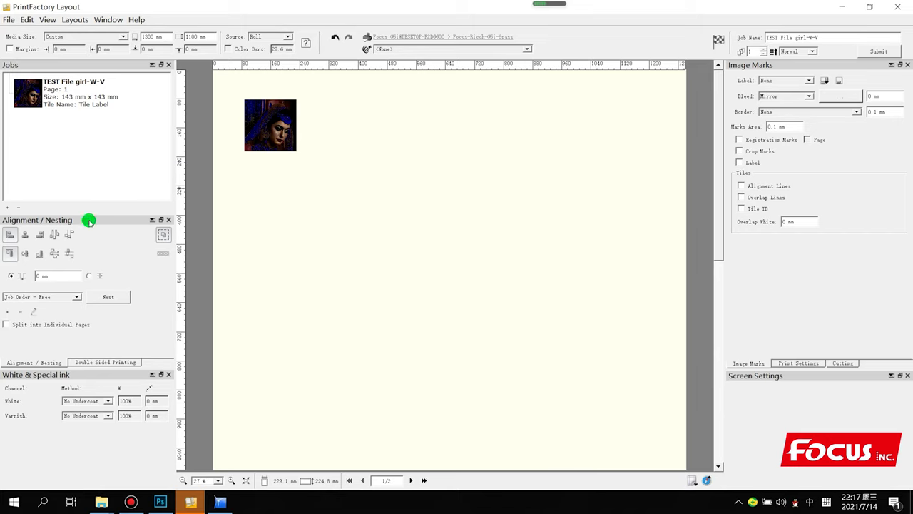
Step: Assign the W channel to White and the V channel to Varnish
left_click(88, 403)
left_click(80, 441)
left_click(82, 400)
left_click(80, 415)
left_click(80, 416)
left_click(70, 475)
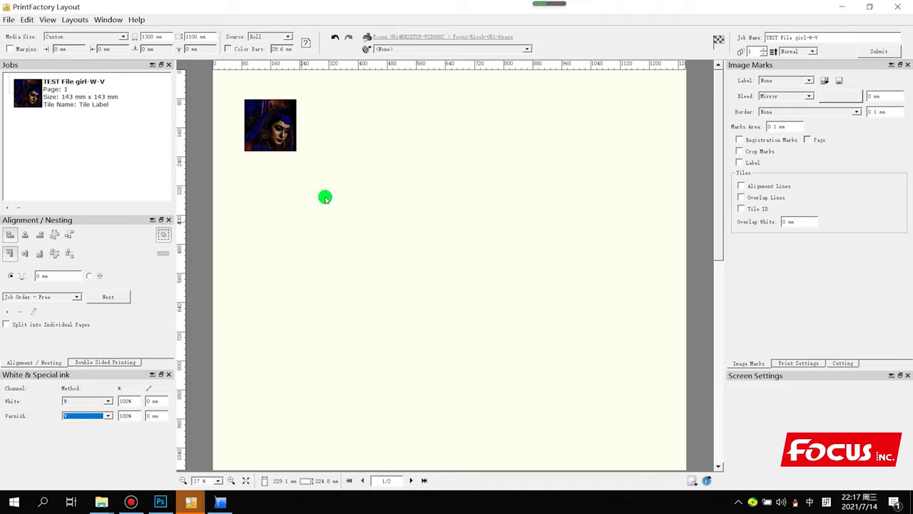
Step: Rename the job as TEST File girl-W-V-2 and submit it
left_click(832, 38)
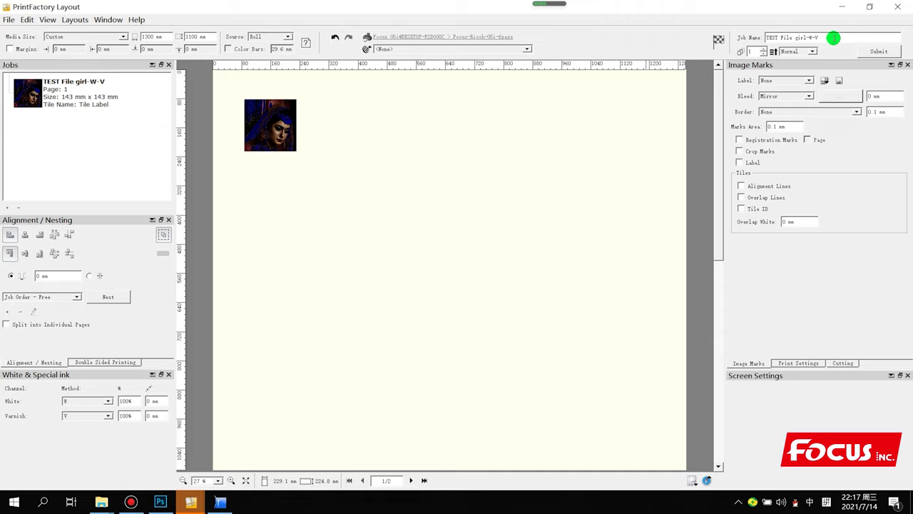
left_click_drag(832, 38, 724, 36)
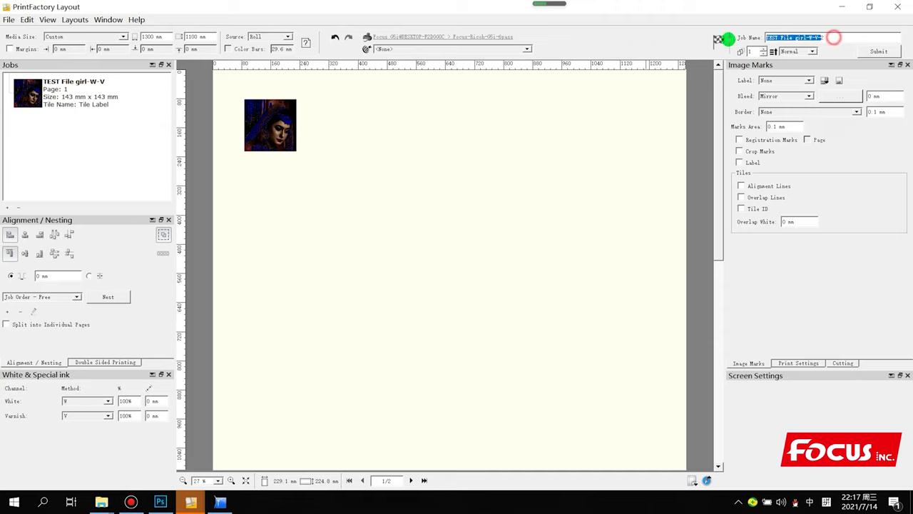
left_click(832, 37)
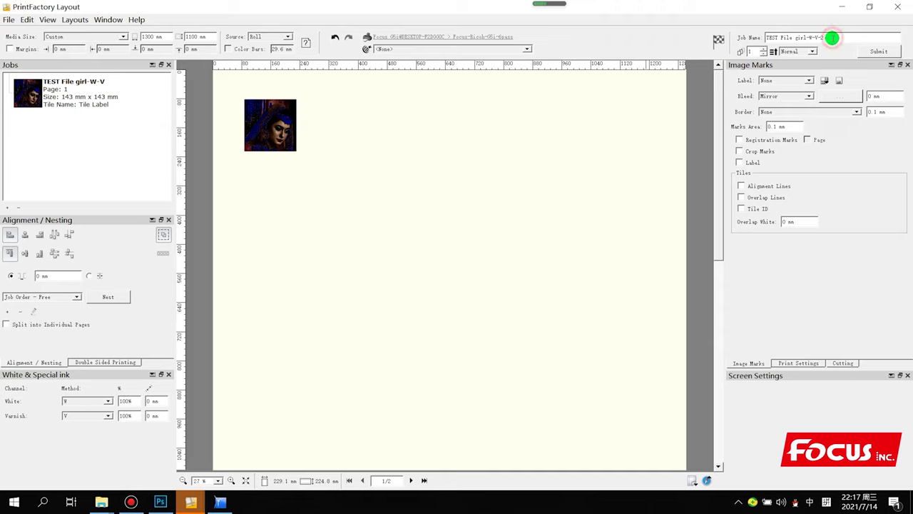
left_click(881, 52)
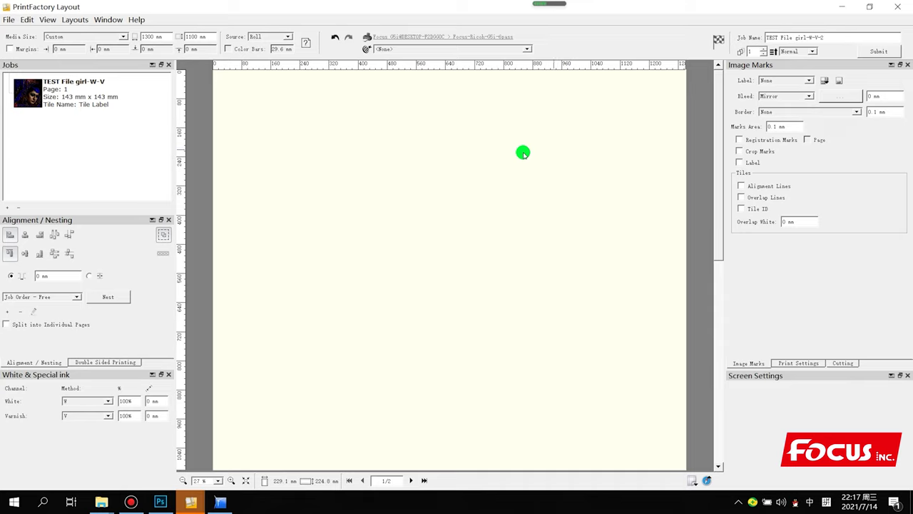
Step: Place the image on the page again at about 28 mm and 24 mm, submit it, and return to PrintFactory RIP
left_click_drag(59, 87, 363, 162)
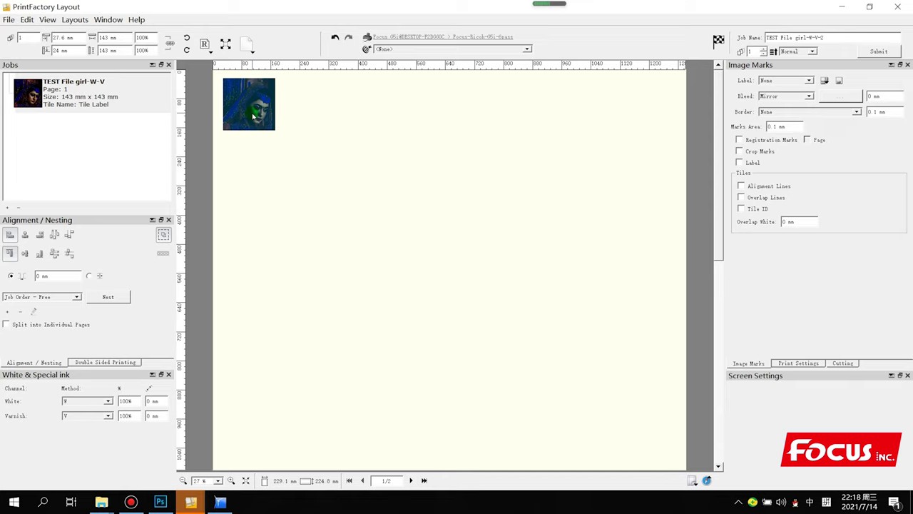
left_click(877, 51)
left_click(839, 7)
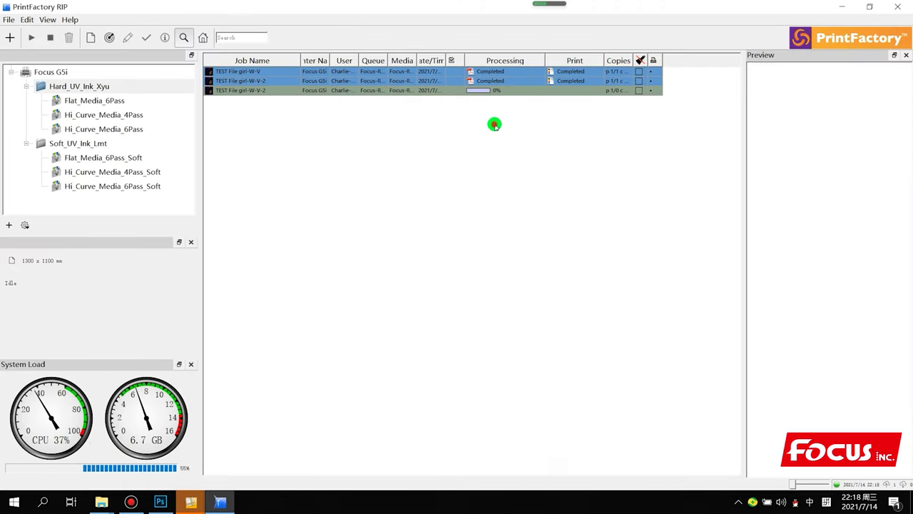
Step: Check the processing and print status and the previews of the two TEST File girl-W-V-2 jobs
left_click(480, 92)
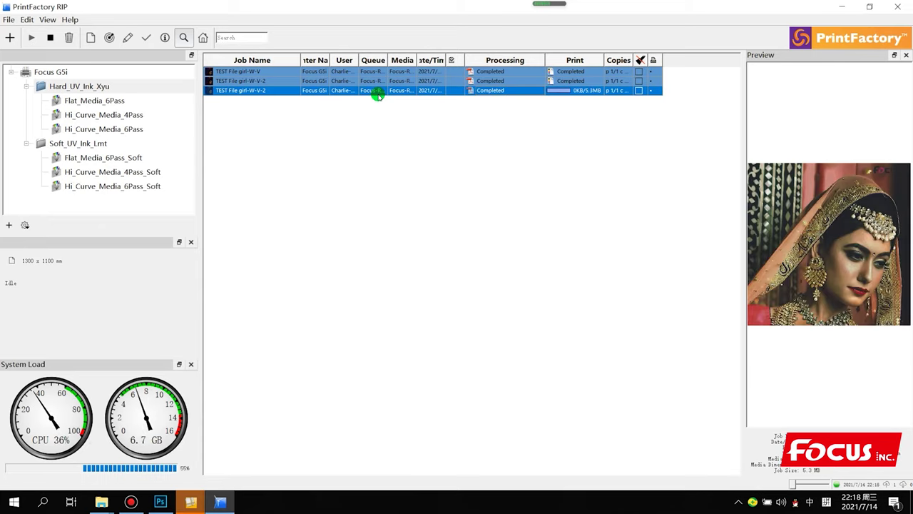
left_click(457, 202)
left_click(279, 91)
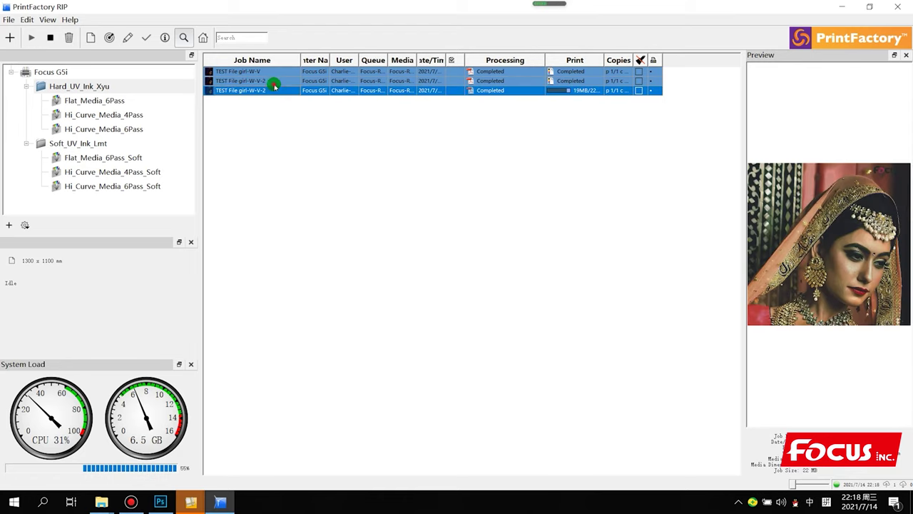
key("Up")
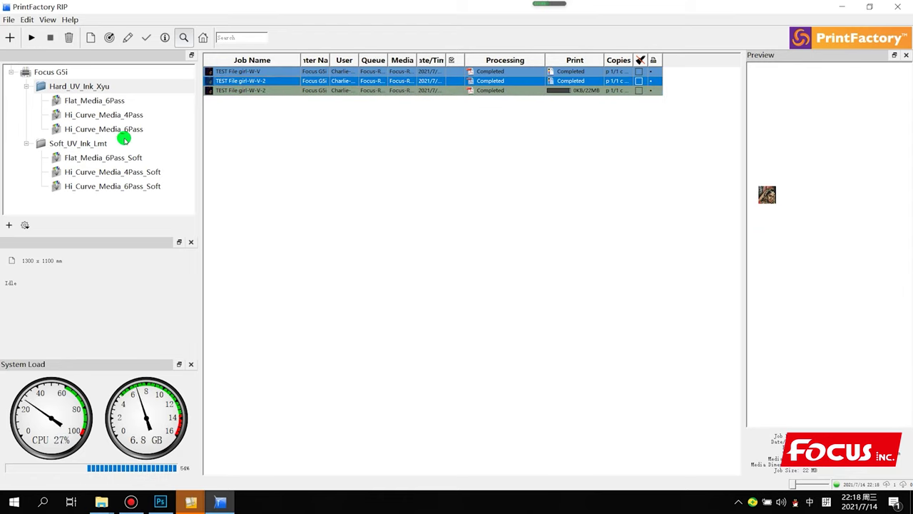
Step: Select the Focus G5i printer and look at the job options of the Soft_UV_Ink_Lmt group
left_click(61, 72)
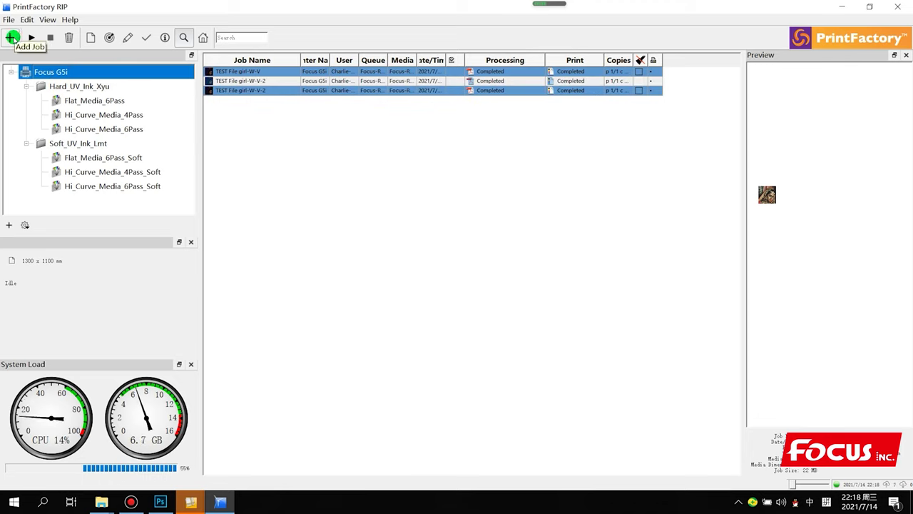
left_click(348, 248)
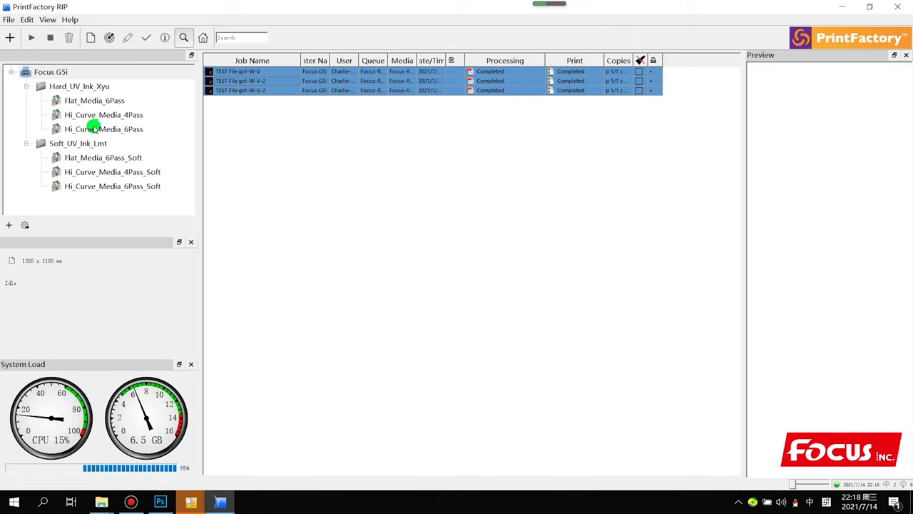
right_click(95, 145)
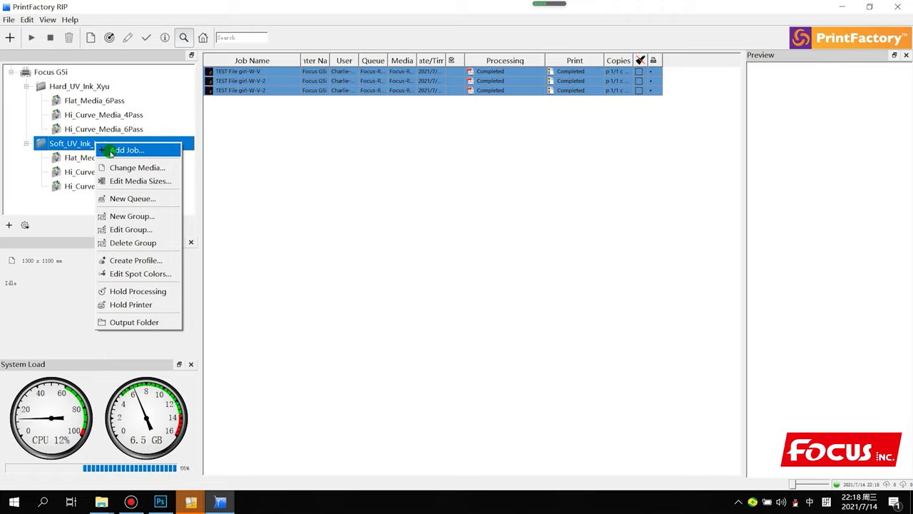
left_click(330, 182)
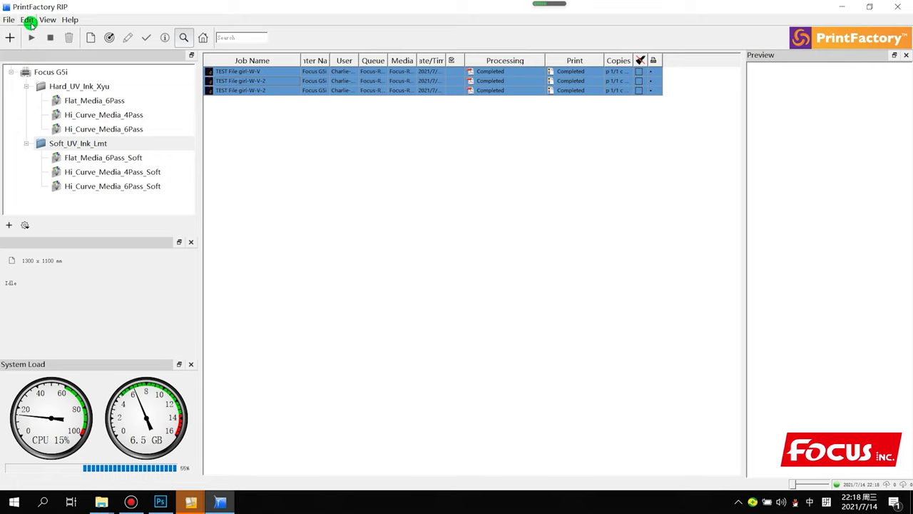
Step: Switch to the Focus Atlas-1311 Support folder and open 4. Rip software > Print-Factory RIP > 4. User Tutorial
left_click(843, 6)
key("super+d")
left_click(344, 214)
left_click(303, 72)
double_click(304, 72)
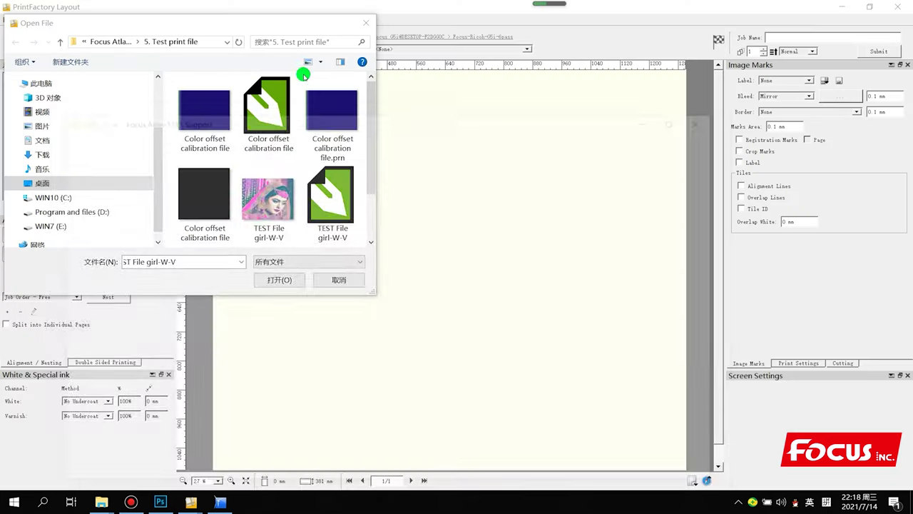
double_click(199, 286)
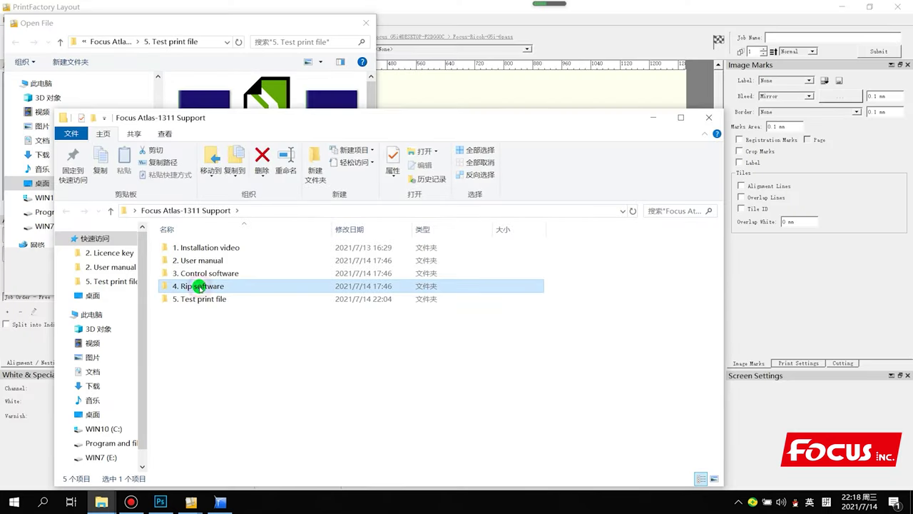
left_click(209, 261)
double_click(209, 261)
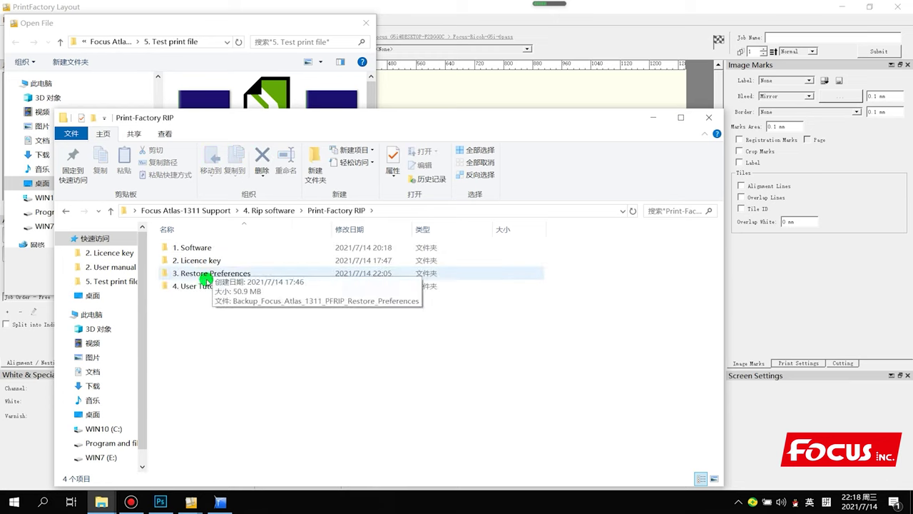
double_click(205, 286)
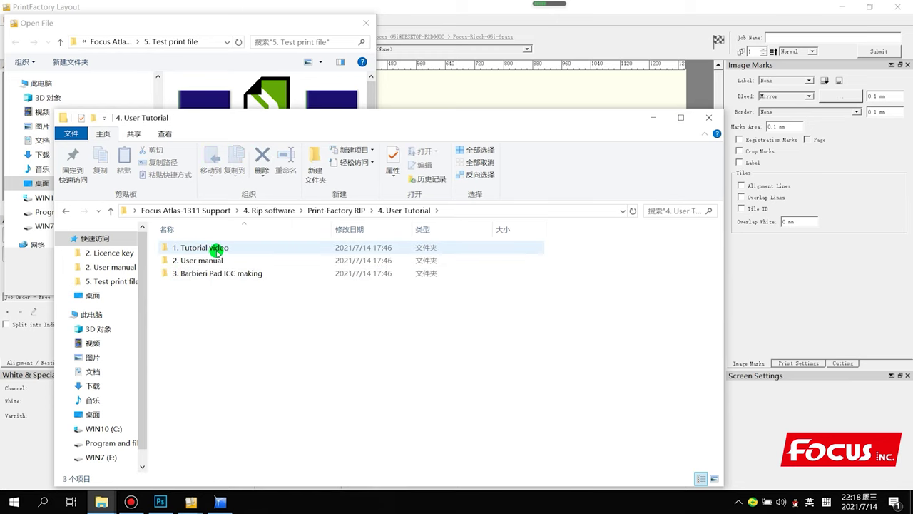
Step: Look through the contents of the 1. Tutorial video and 2. User manual folders and return to 4. User Tutorial
double_click(212, 247)
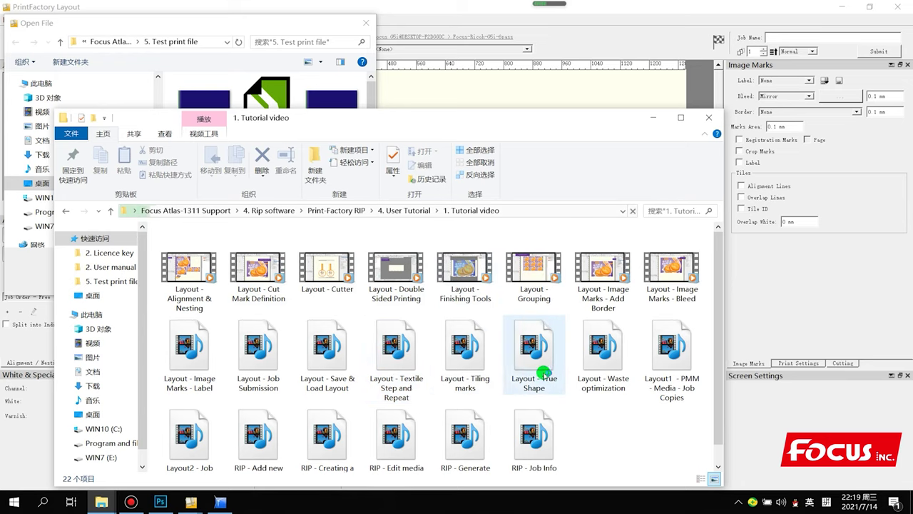
left_click_drag(544, 120, 585, 47)
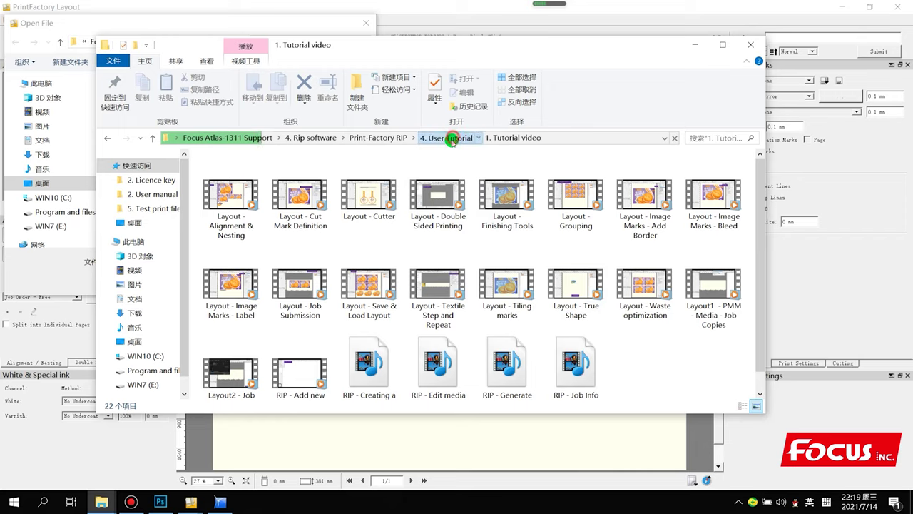
left_click(450, 139)
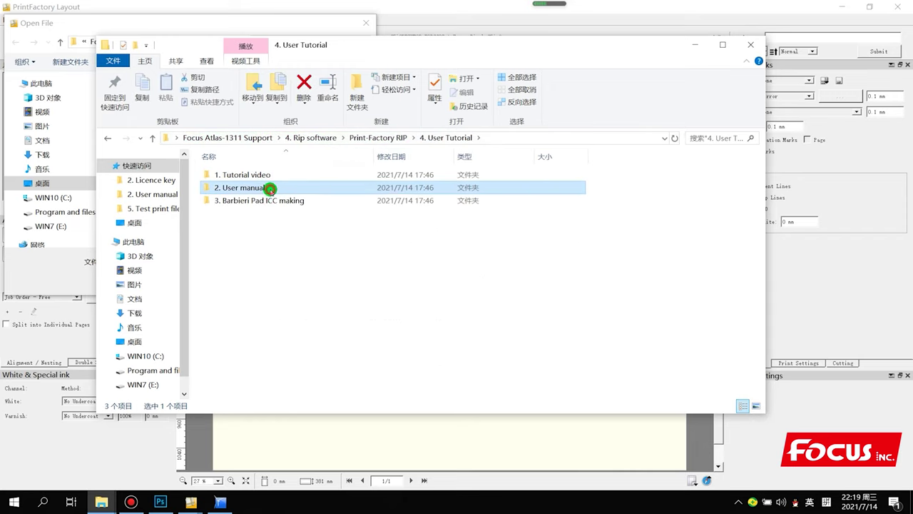
double_click(269, 188)
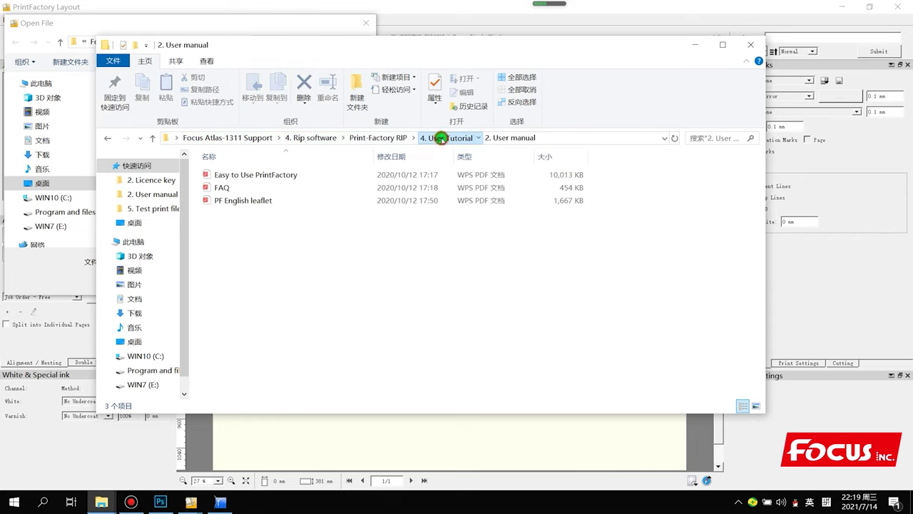
left_click(430, 138)
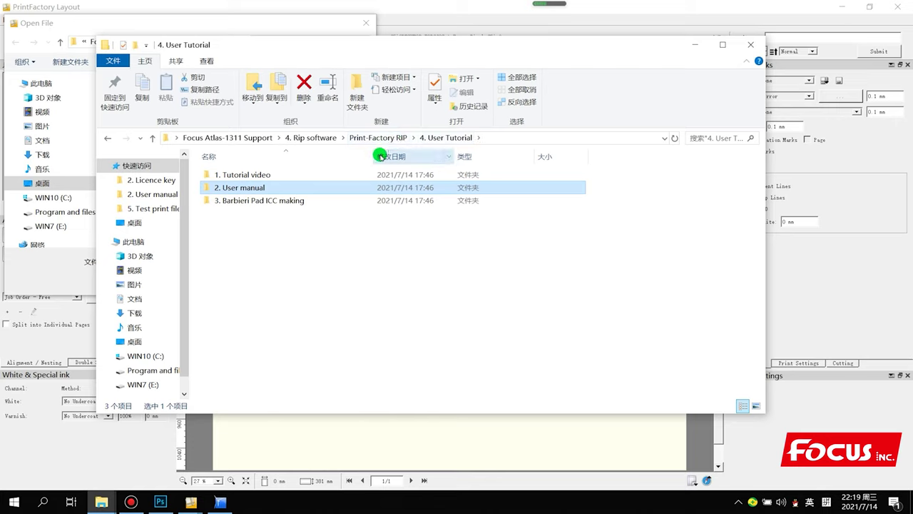
Step: Close the 4. User Tutorial folder window and dismiss PrintFactory Layout's Open File dialog without opening a file
left_click(298, 249)
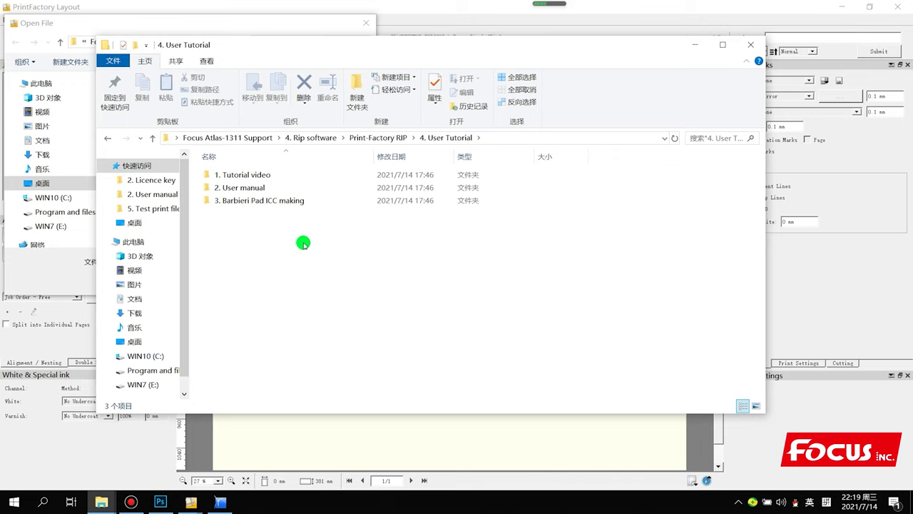
left_click(750, 44)
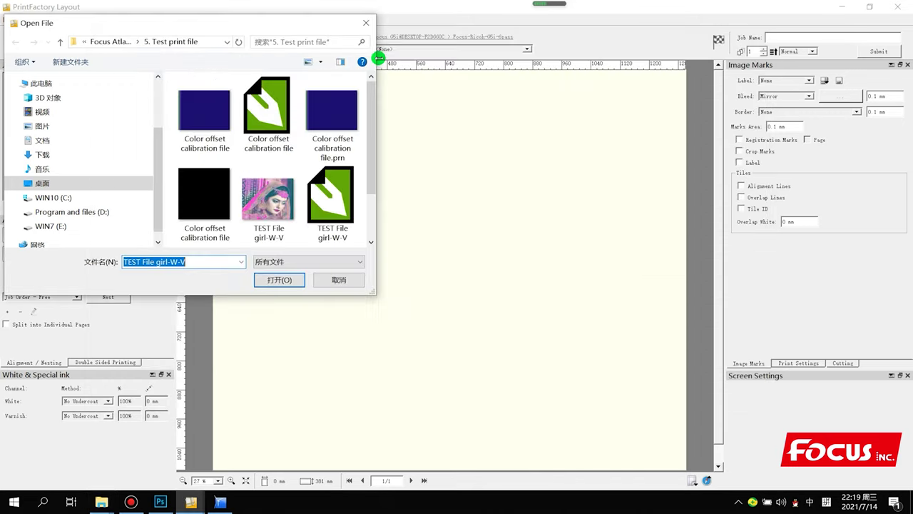
left_click(366, 23)
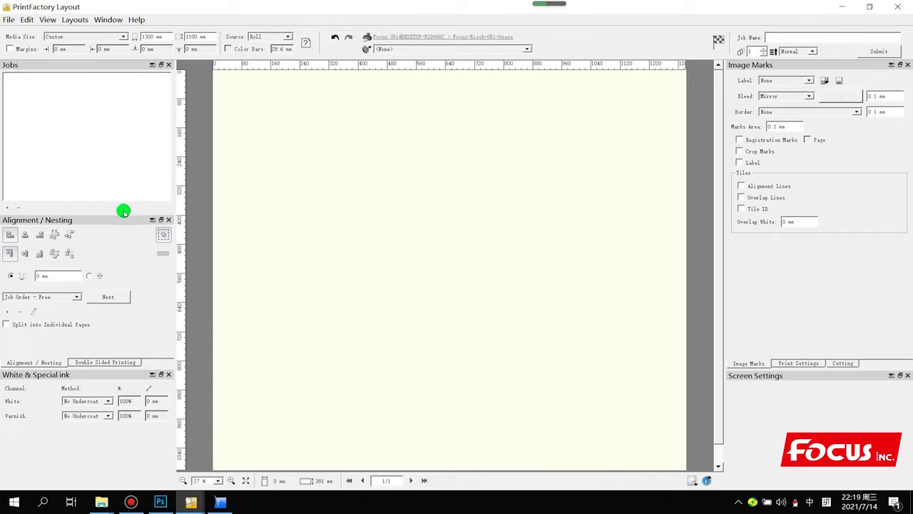